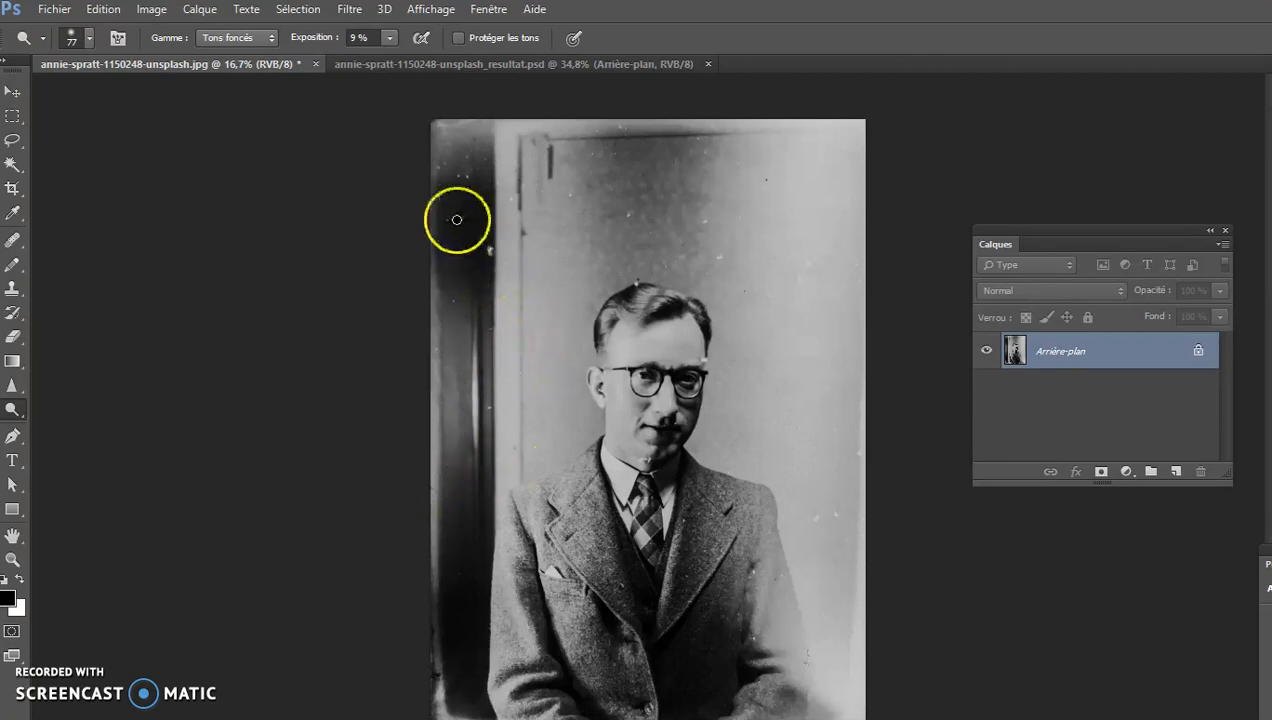
- Examine the dust spots, scratches and faded areas across the photo's background, hair and jacket at 50% magnification
{"action": "key", "text": "ctrl+plus"}
{"action": "key", "text": "ctrl+plus"}
{"action": "key", "text": "ctrl+plus"}
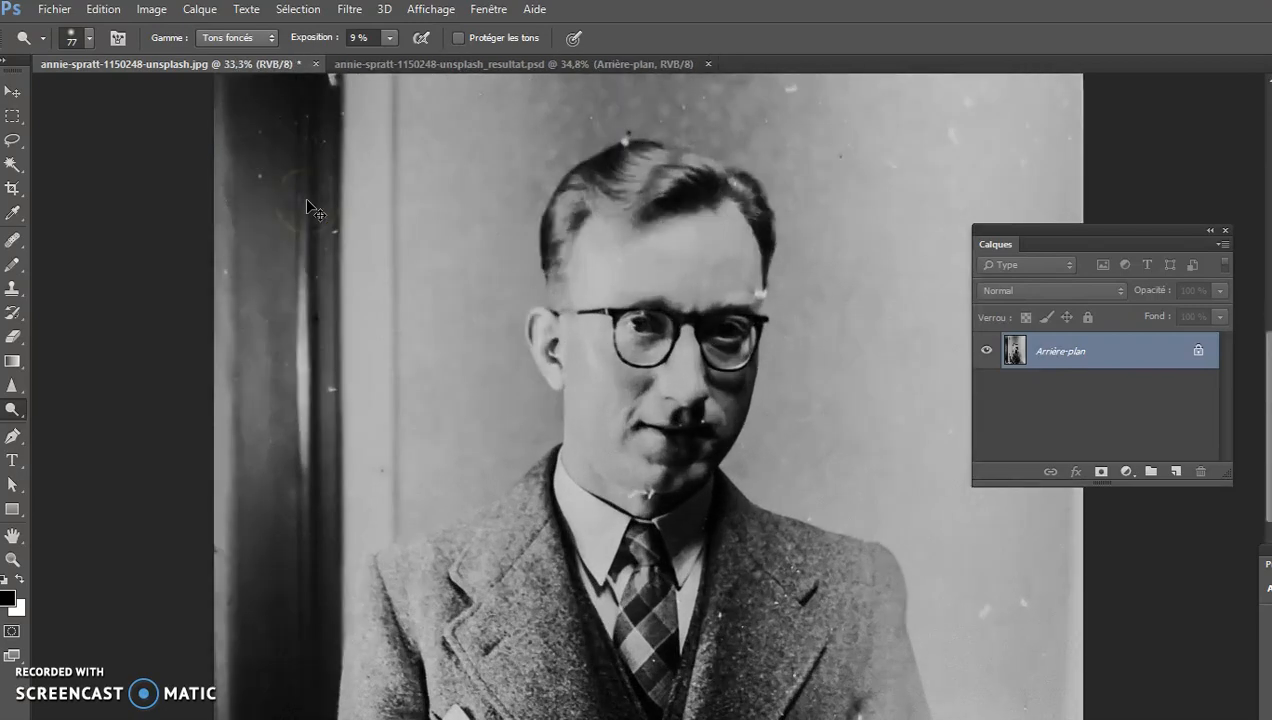
{"action": "left_click_drag", "start_coordinate": [559, 200], "coordinate": [506, 485]}
{"action": "left_click_drag", "start_coordinate": [635, 150], "coordinate": [602, 382]}
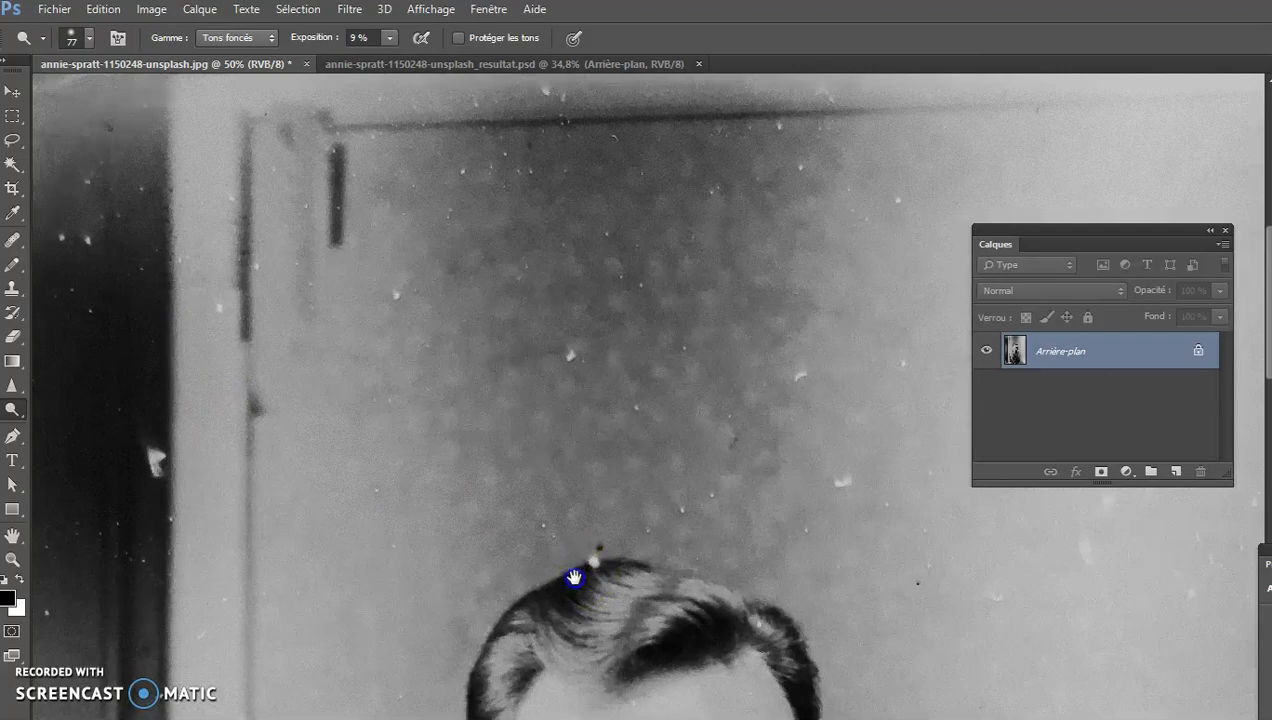
{"action": "left_click_drag", "start_coordinate": [582, 582], "coordinate": [471, 460]}
{"action": "left_click_drag", "start_coordinate": [453, 562], "coordinate": [434, 355]}
{"action": "left_click_drag", "start_coordinate": [378, 511], "coordinate": [433, 300]}
{"action": "left_click_drag", "start_coordinate": [382, 180], "coordinate": [395, 244]}
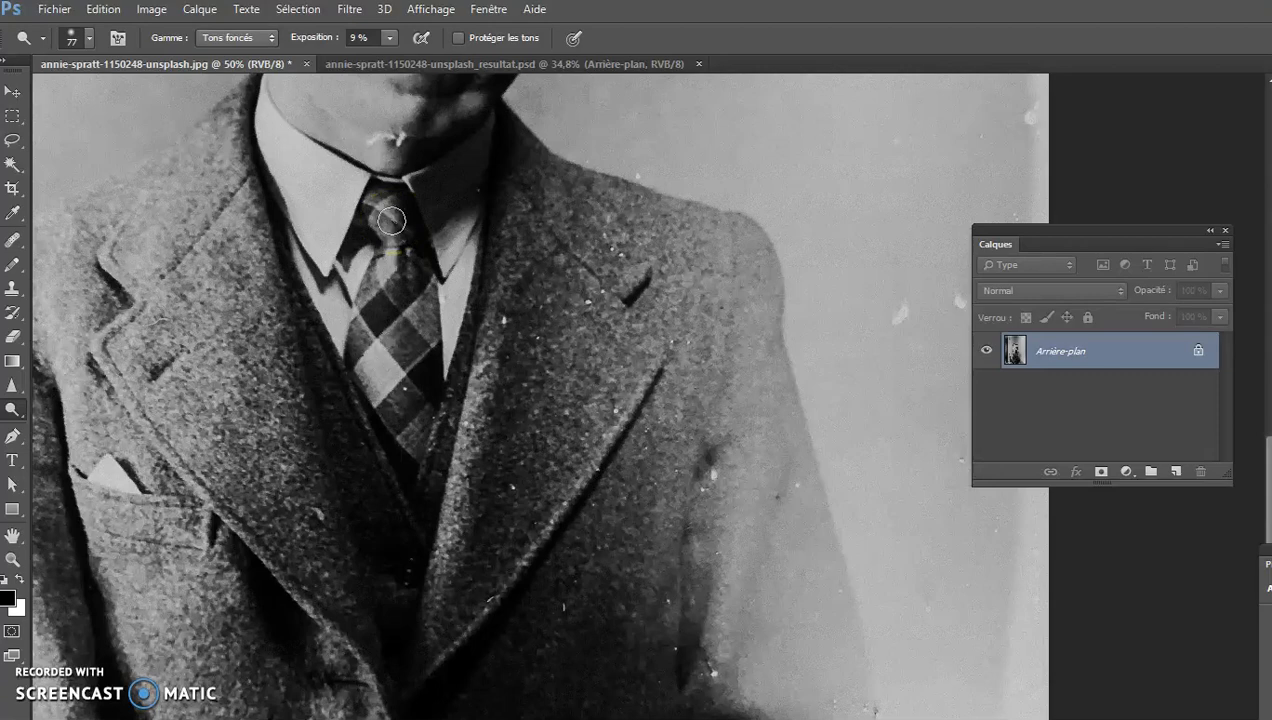
{"action": "left_click_drag", "start_coordinate": [213, 217], "coordinate": [392, 378]}
{"action": "left_click_drag", "start_coordinate": [373, 281], "coordinate": [172, 322]}
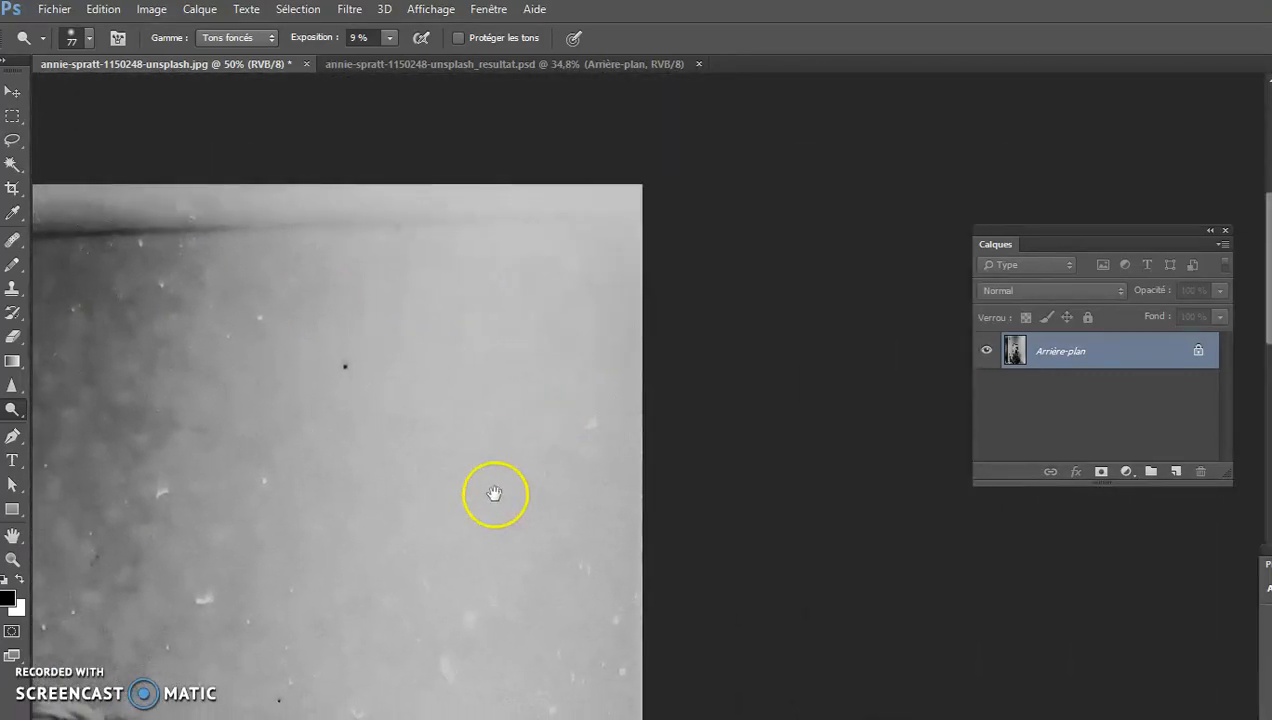
{"action": "left_click_drag", "start_coordinate": [530, 495], "coordinate": [479, 378]}
{"action": "left_click_drag", "start_coordinate": [389, 550], "coordinate": [389, 383]}
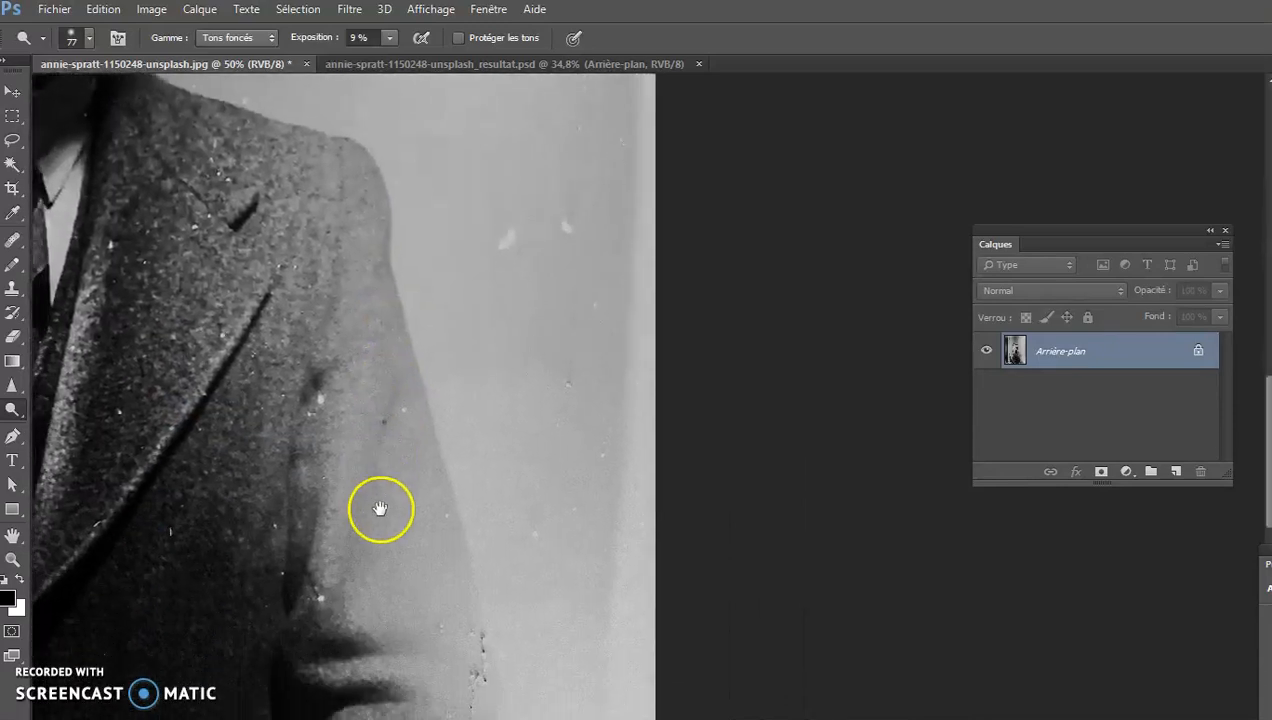
{"action": "left_click_drag", "start_coordinate": [373, 565], "coordinate": [605, 386]}
{"action": "left_click_drag", "start_coordinate": [408, 403], "coordinate": [350, 430]}
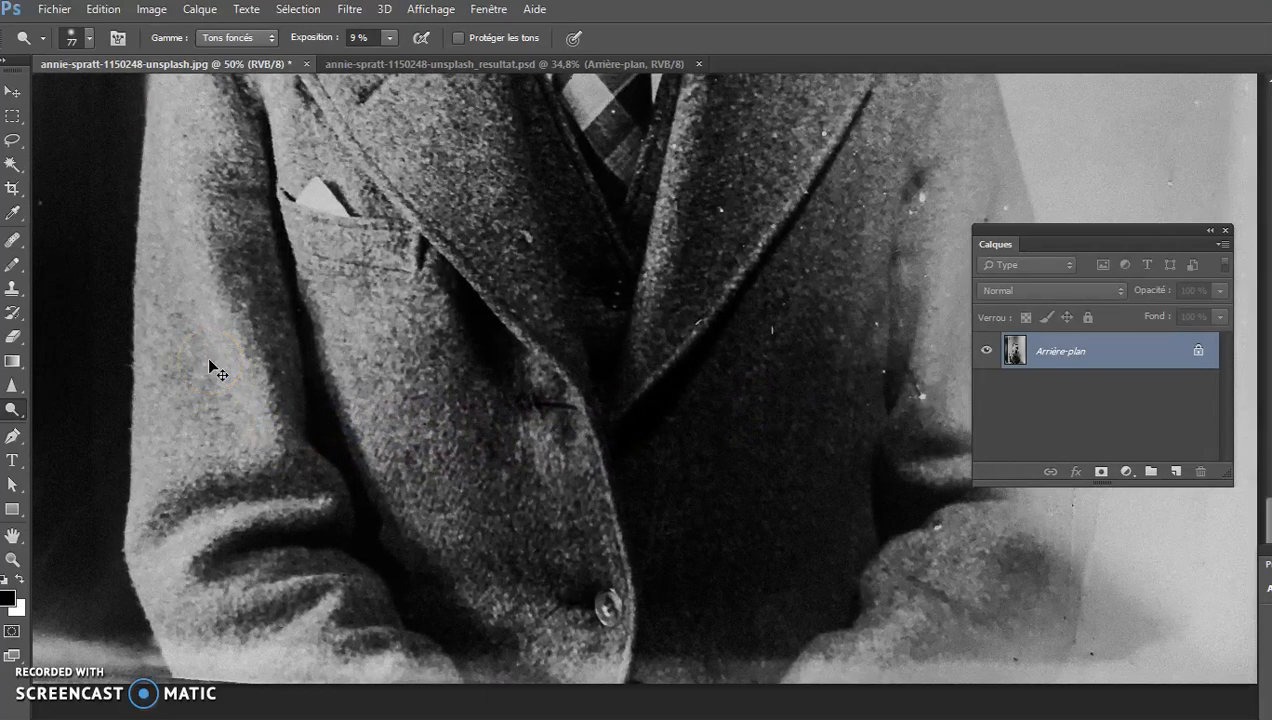
{"action": "key", "text": "ctrl+minus"}
{"action": "key", "text": "ctrl+minus"}
{"action": "key", "text": "ctrl+minus"}
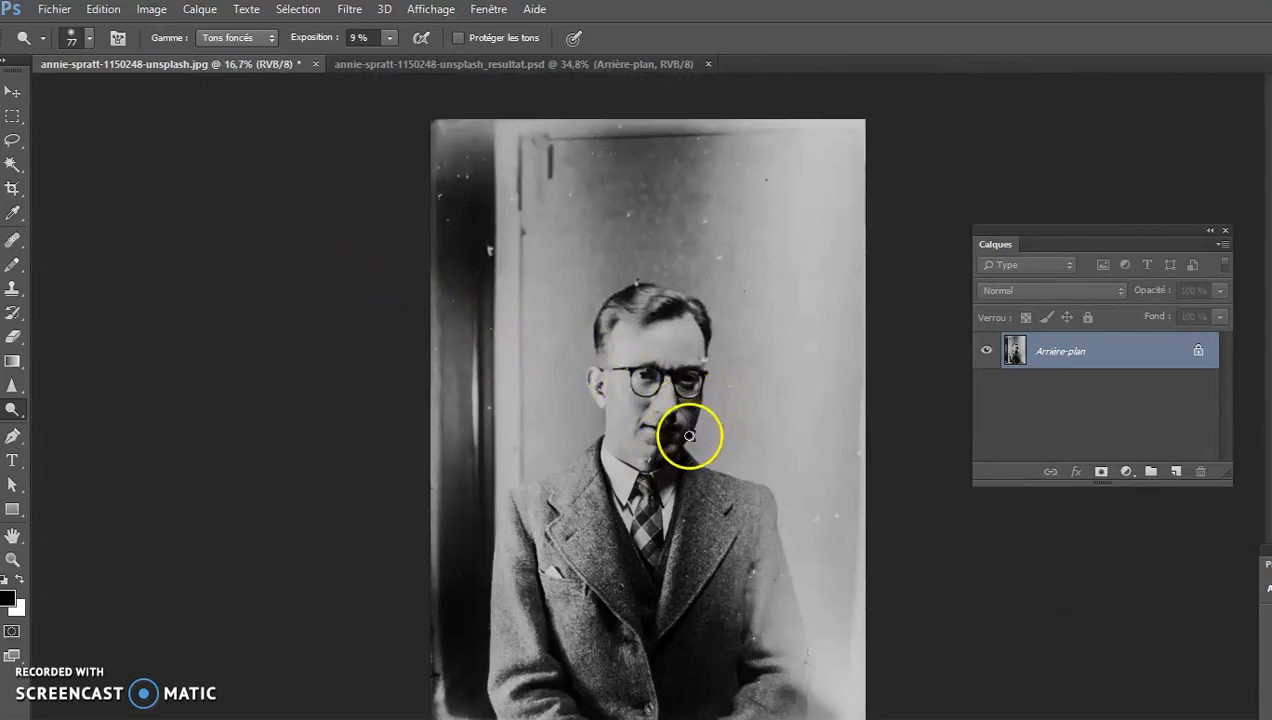
- Examine the man's face, glasses, hair and chin closely for scratches and white marks
{"action": "left_click_drag", "start_coordinate": [659, 470], "coordinate": [760, 410]}
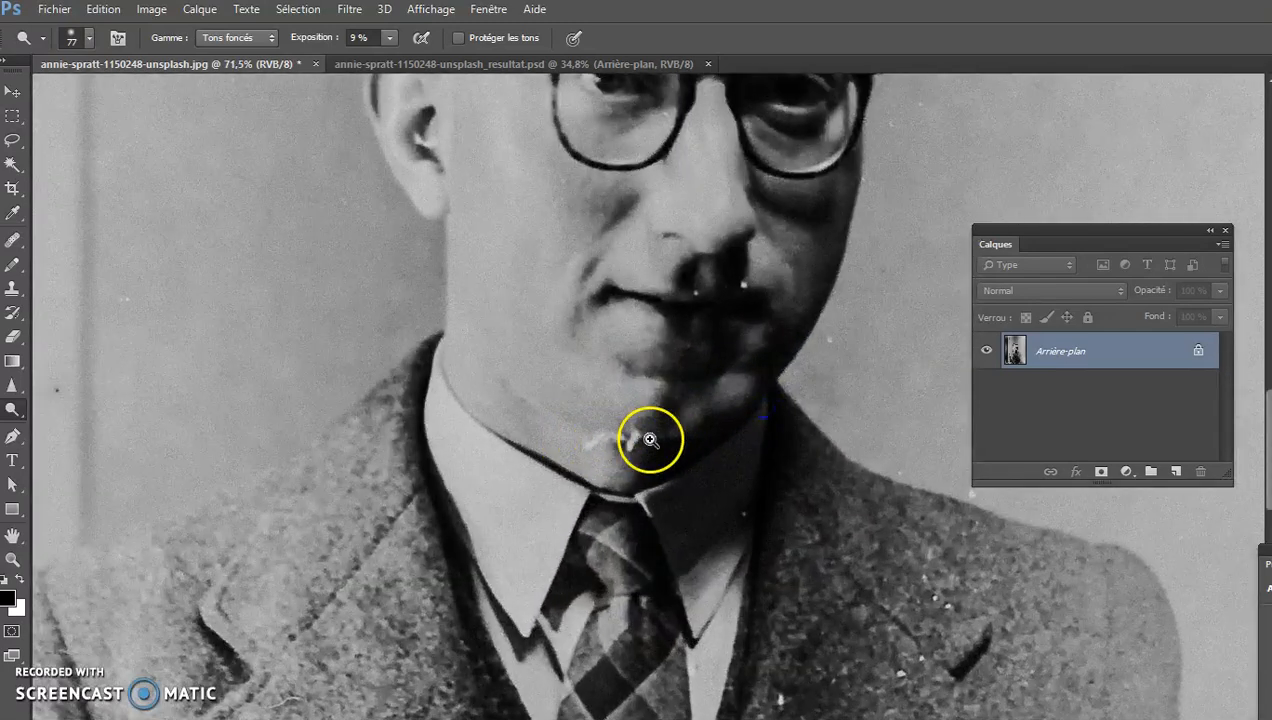
{"action": "left_click_drag", "start_coordinate": [732, 365], "coordinate": [583, 627]}
{"action": "left_click_drag", "start_coordinate": [722, 257], "coordinate": [536, 370]}
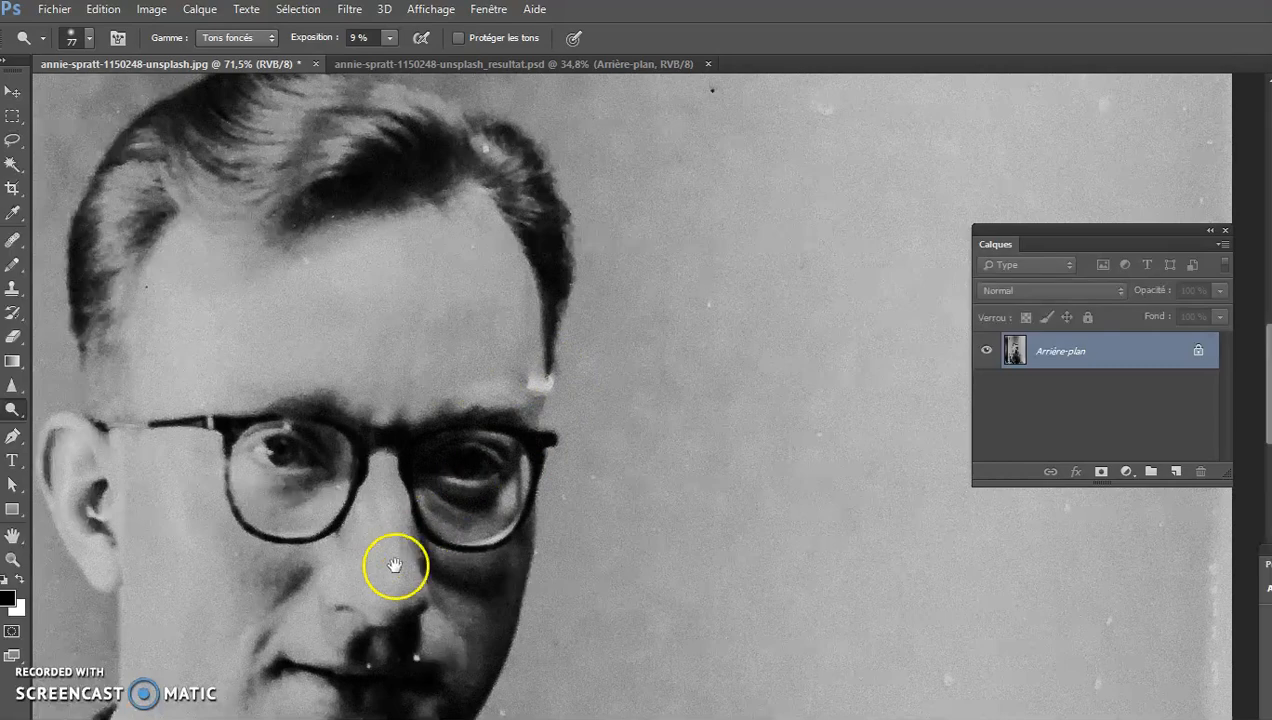
{"action": "left_click_drag", "start_coordinate": [392, 568], "coordinate": [443, 466]}
{"action": "left_click_drag", "start_coordinate": [413, 572], "coordinate": [448, 380]}
{"action": "key", "text": "ctrl+0"}
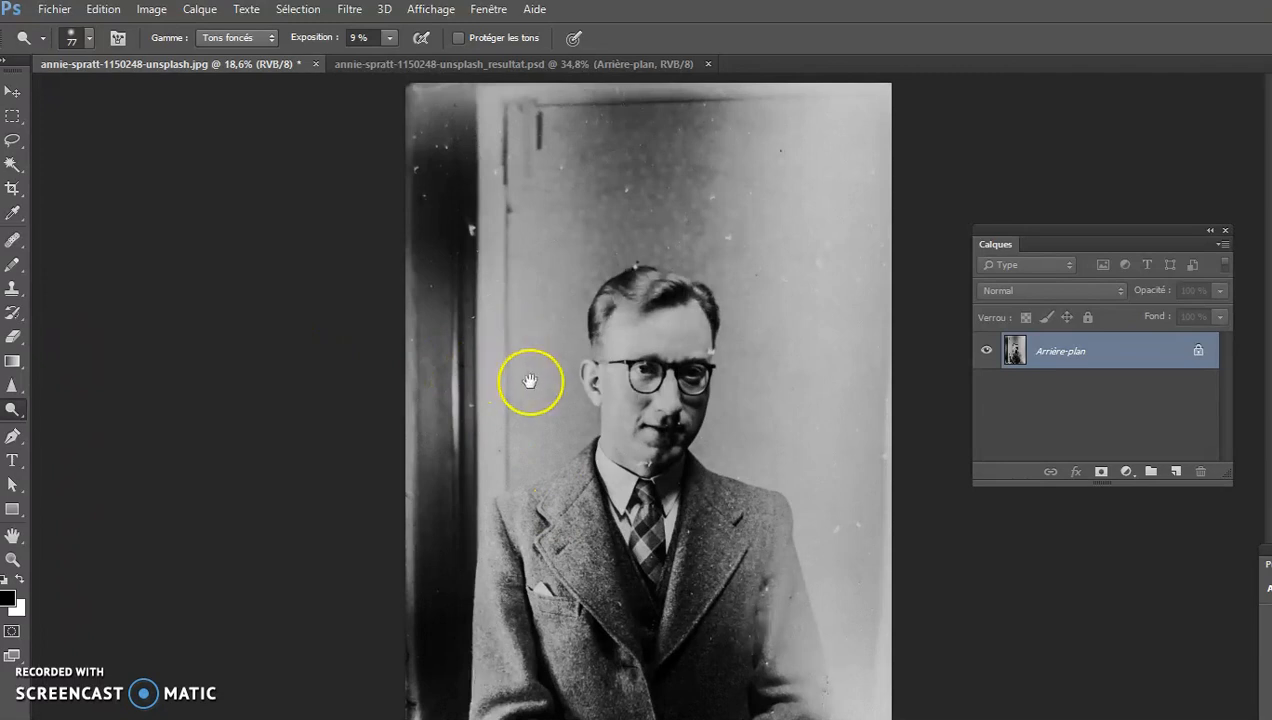
{"action": "left_click", "coordinate": [409, 231], "text": "alt"}
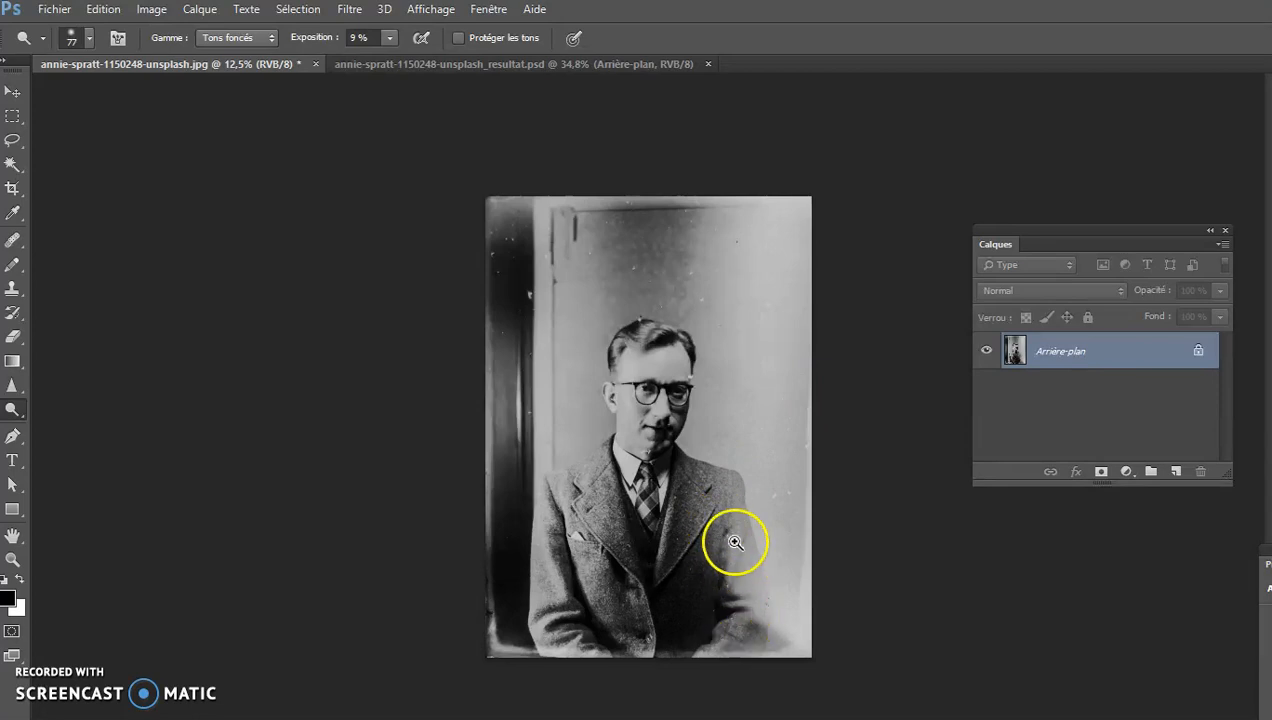
- Move the Layers panel clear of the photo to expose the faded sleeve on the picture's right side
{"action": "left_click_drag", "start_coordinate": [752, 594], "coordinate": [828, 537]}
{"action": "left_click_drag", "start_coordinate": [783, 497], "coordinate": [736, 370]}
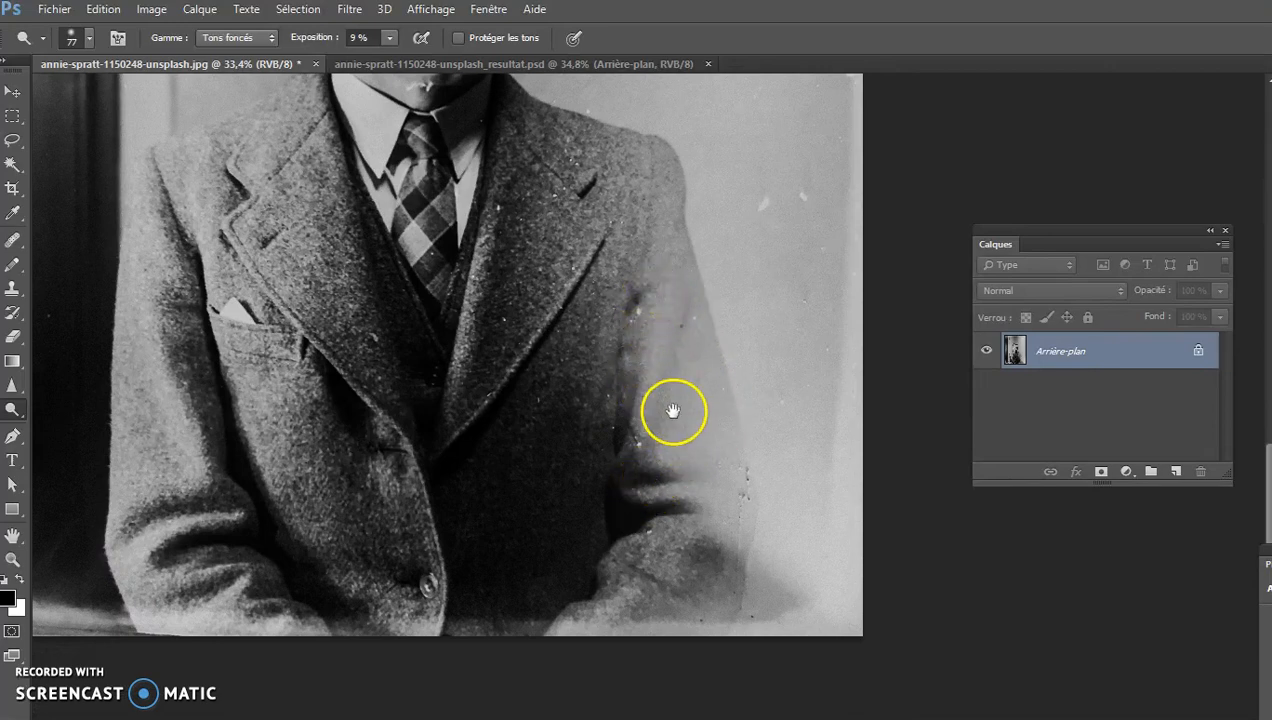
{"action": "left_click_drag", "start_coordinate": [687, 410], "coordinate": [726, 395]}
{"action": "left_click_drag", "start_coordinate": [513, 403], "coordinate": [661, 361]}
{"action": "left_click_drag", "start_coordinate": [1036, 232], "coordinate": [1210, 233]}
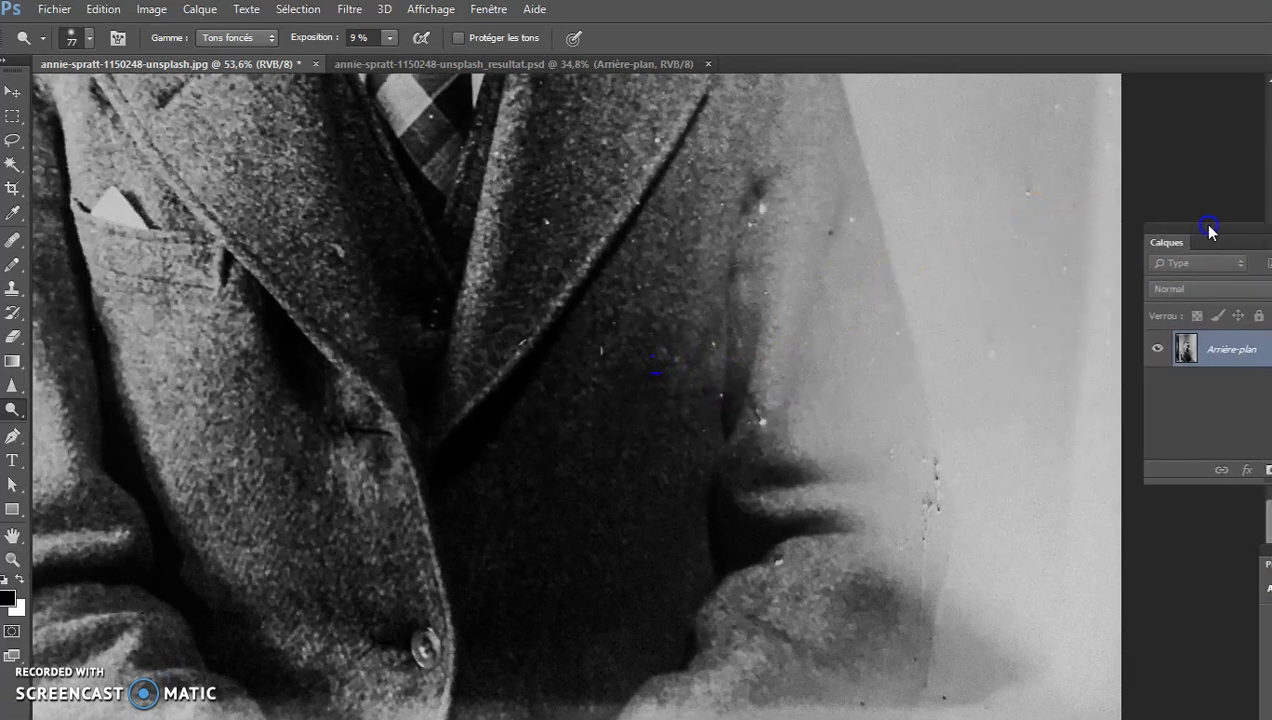
{"action": "left_click_drag", "start_coordinate": [602, 400], "coordinate": [689, 370]}
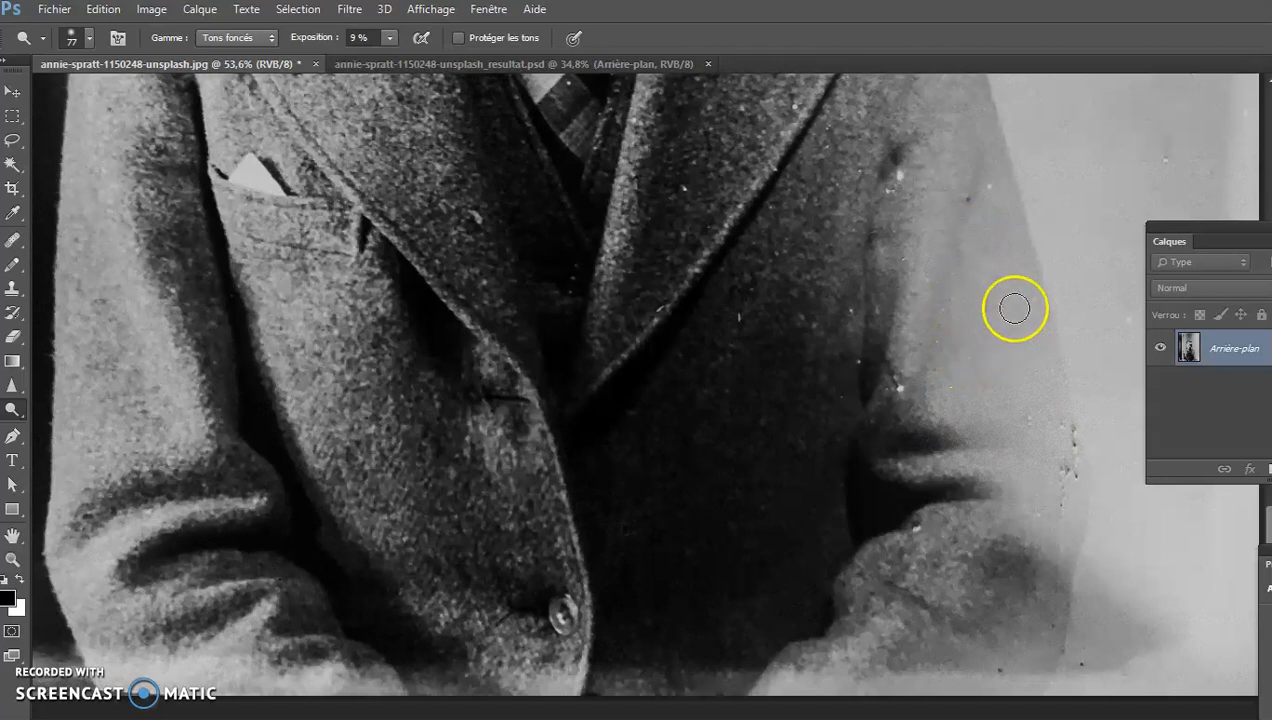
- Try to darken the faded sleeve using the Densité + tool with a 292 px brush and the Tons clairs range
{"action": "right_click", "coordinate": [12, 412]}
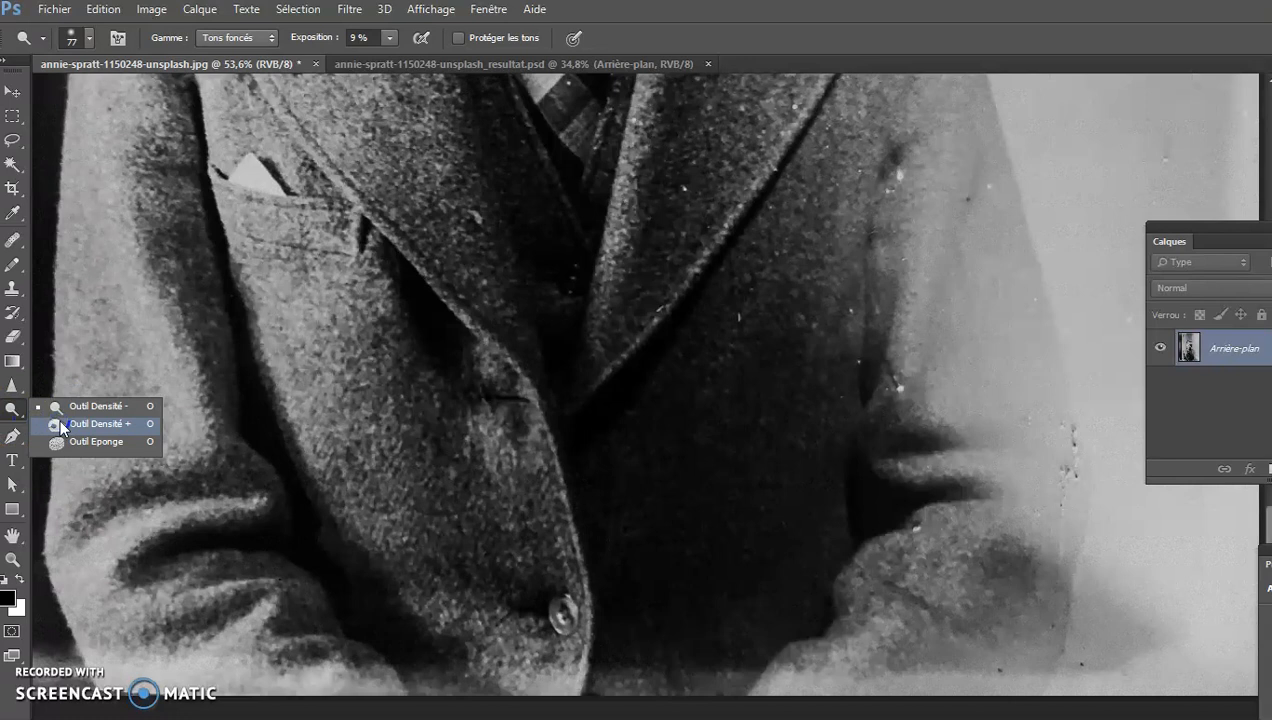
{"action": "left_click", "coordinate": [64, 425]}
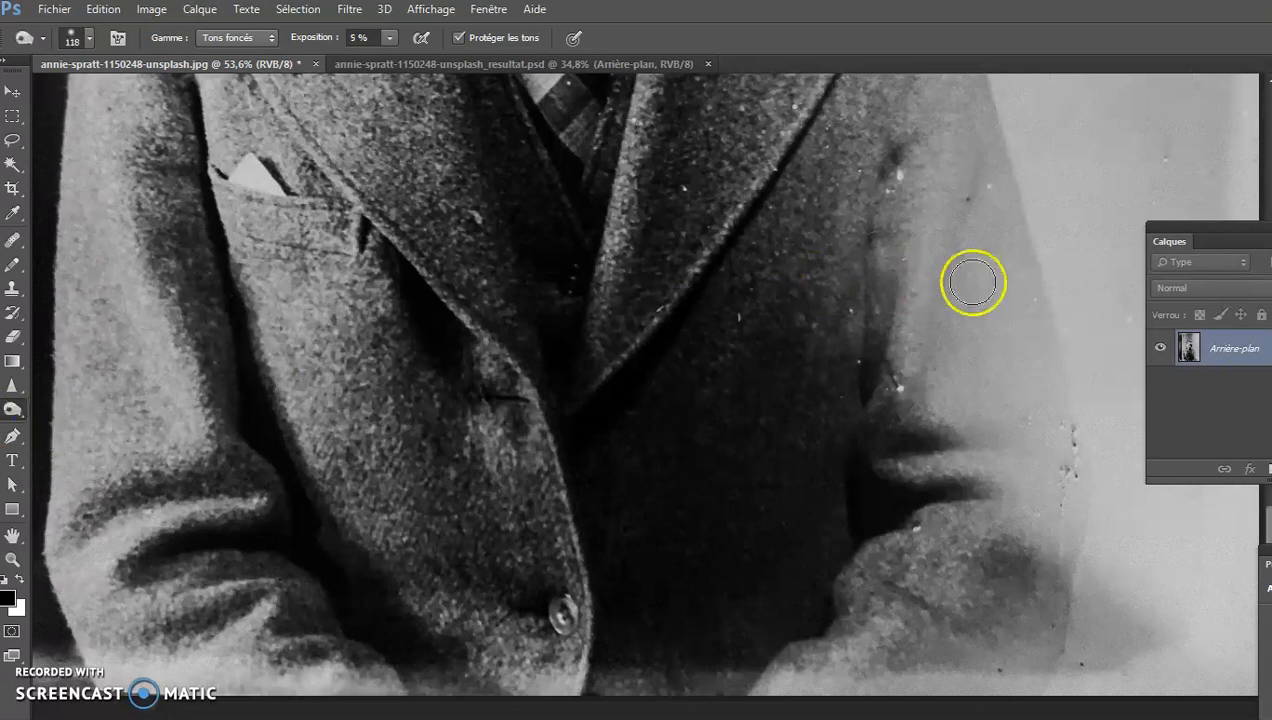
{"action": "left_click", "coordinate": [250, 38]}
{"action": "left_click", "coordinate": [244, 88]}
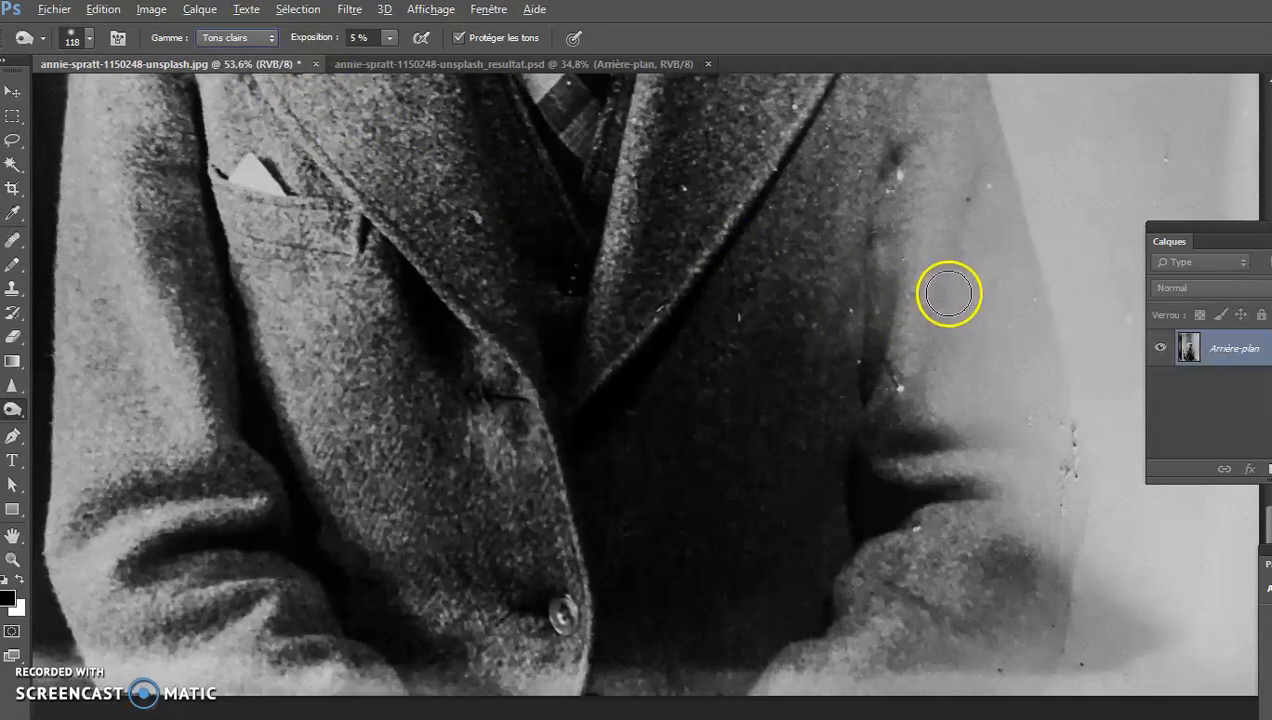
{"action": "right_click", "coordinate": [952, 297], "text": "alt"}
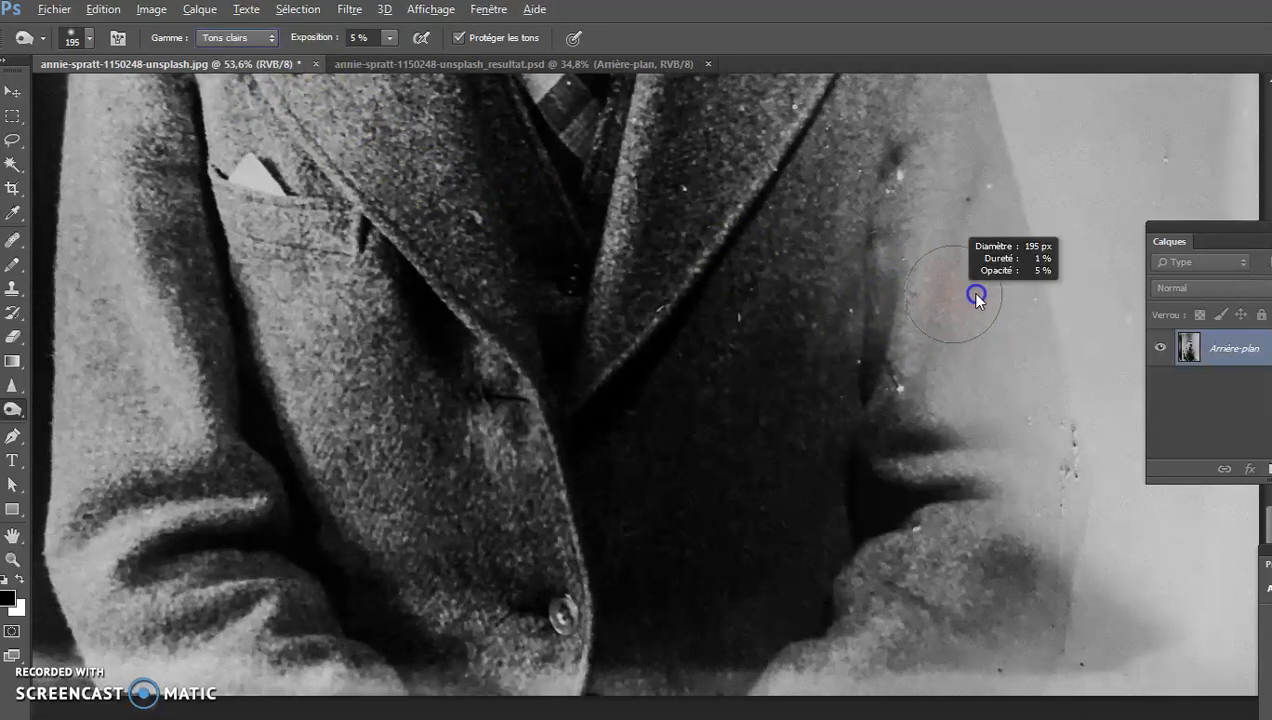
{"action": "mouse_move", "coordinate": [995, 295]}
{"action": "left_mouse_down"}
{"action": "mouse_move", "coordinate": [980, 253]}
{"action": "mouse_move", "coordinate": [977, 290]}
{"action": "mouse_move", "coordinate": [1008, 387]}
{"action": "left_mouse_up"}
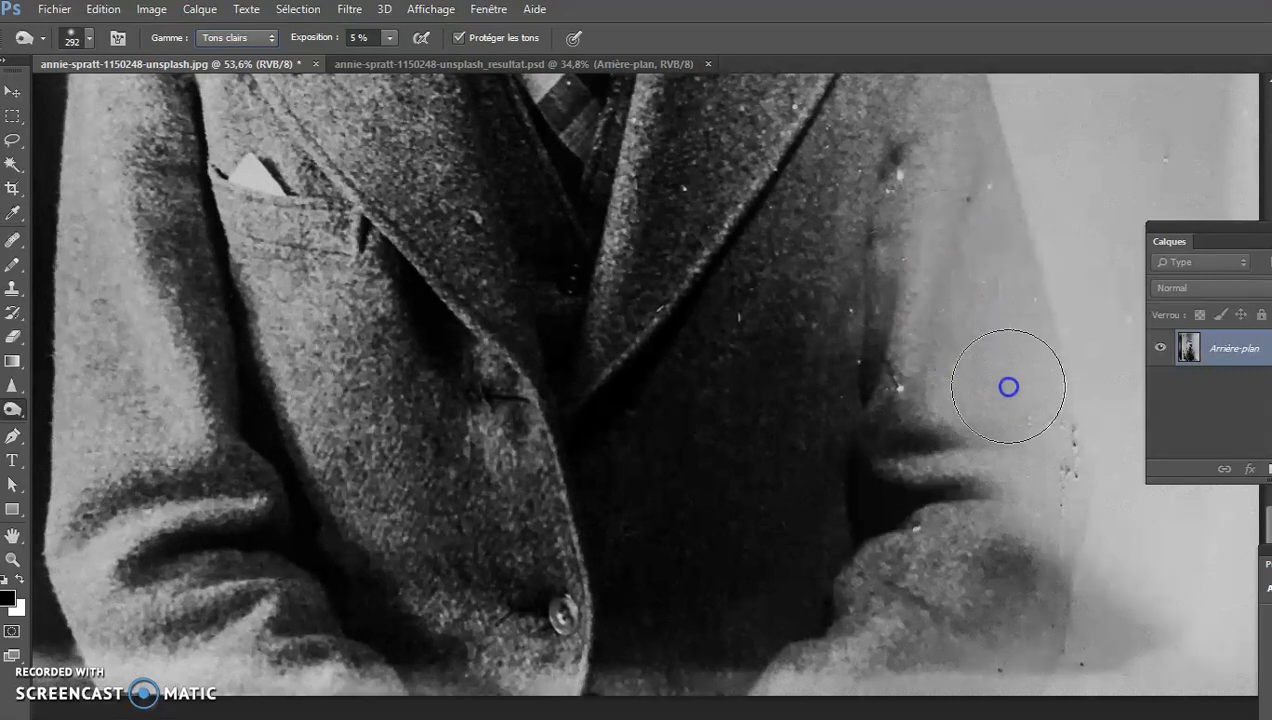
{"action": "left_click_drag", "start_coordinate": [968, 310], "coordinate": [994, 396]}
{"action": "key", "text": "ctrl+z"}
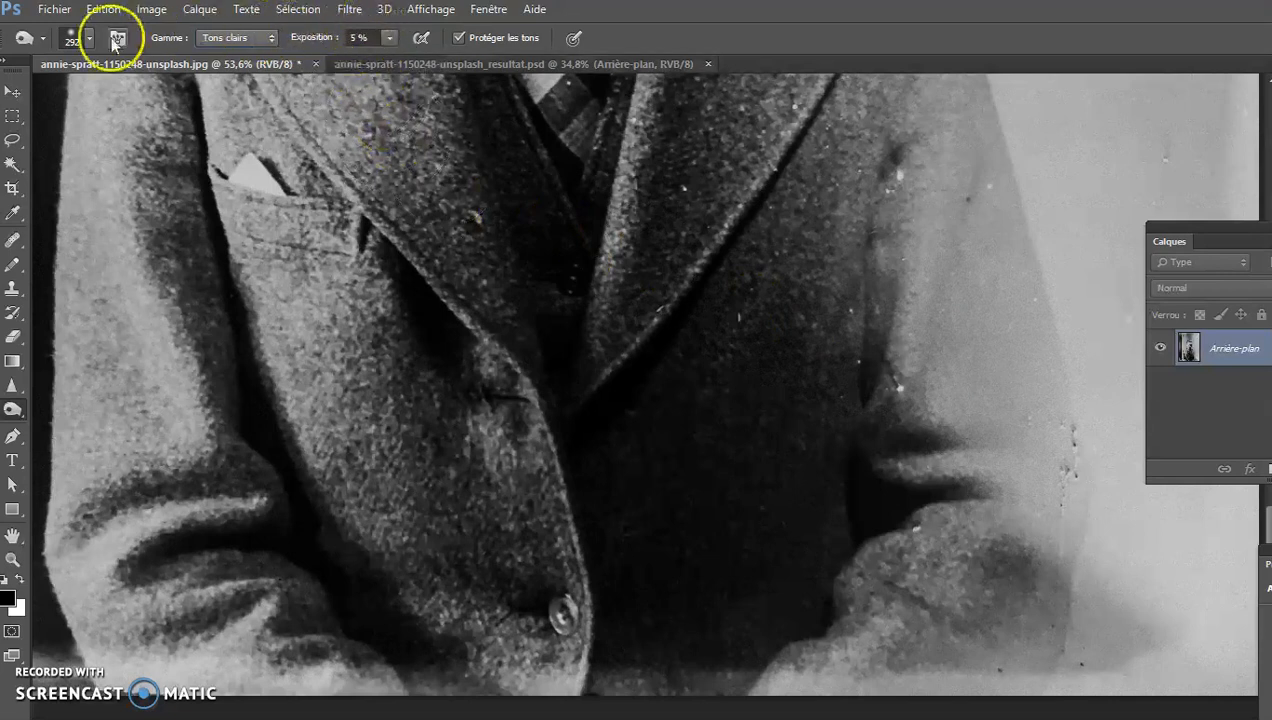
- Try to darken the faded sleeve further with the Densité + tool using the Tons moyens range
{"action": "mouse_move", "coordinate": [952, 315]}
{"action": "left_mouse_down"}
{"action": "mouse_move", "coordinate": [962, 236]}
{"action": "mouse_move", "coordinate": [984, 438]}
{"action": "mouse_move", "coordinate": [1014, 338]}
{"action": "mouse_move", "coordinate": [999, 383]}
{"action": "mouse_move", "coordinate": [1027, 441]}
{"action": "mouse_move", "coordinate": [970, 234]}
{"action": "mouse_move", "coordinate": [1000, 452]}
{"action": "mouse_move", "coordinate": [983, 307]}
{"action": "mouse_move", "coordinate": [1021, 386]}
{"action": "mouse_move", "coordinate": [999, 385]}
{"action": "mouse_move", "coordinate": [954, 231]}
{"action": "mouse_move", "coordinate": [987, 437]}
{"action": "mouse_move", "coordinate": [966, 199]}
{"action": "mouse_move", "coordinate": [994, 461]}
{"action": "mouse_move", "coordinate": [971, 240]}
{"action": "mouse_move", "coordinate": [925, 321]}
{"action": "mouse_move", "coordinate": [994, 426]}
{"action": "mouse_move", "coordinate": [934, 392]}
{"action": "mouse_move", "coordinate": [577, 400]}
{"action": "left_mouse_up"}
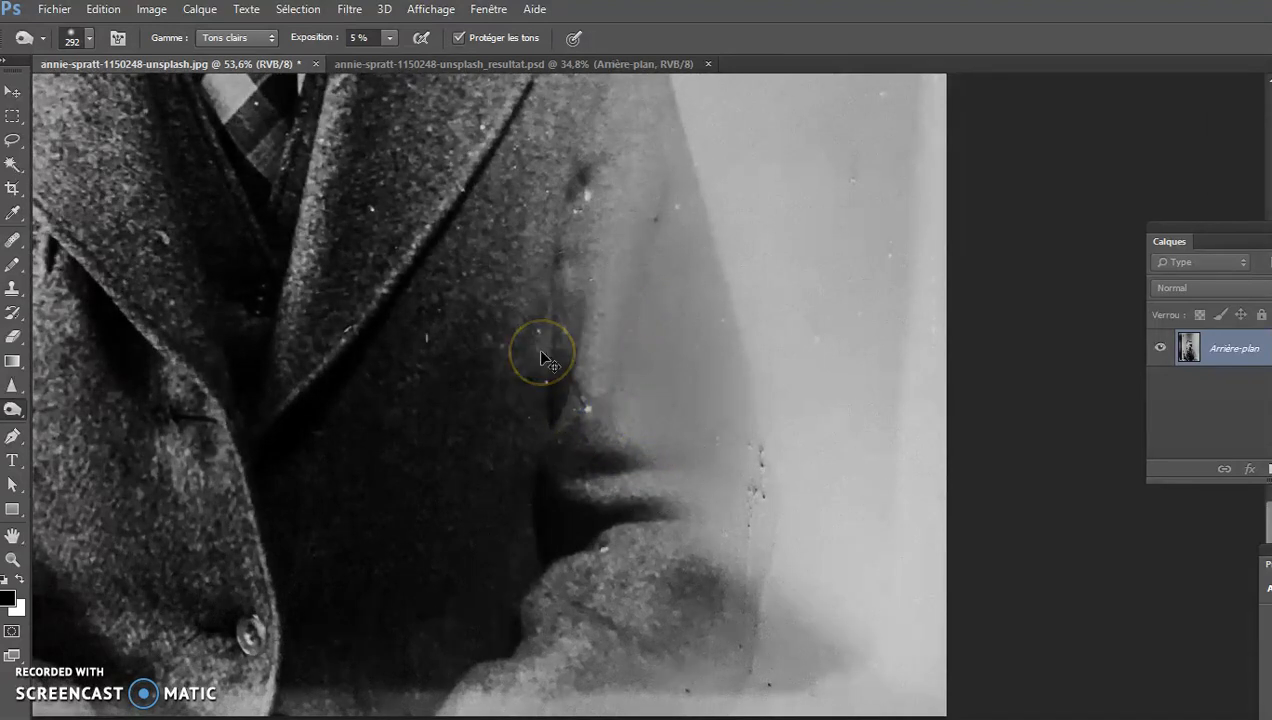
{"action": "scroll", "coordinate": [540, 358], "scroll_direction": "down", "scroll_amount": 2}
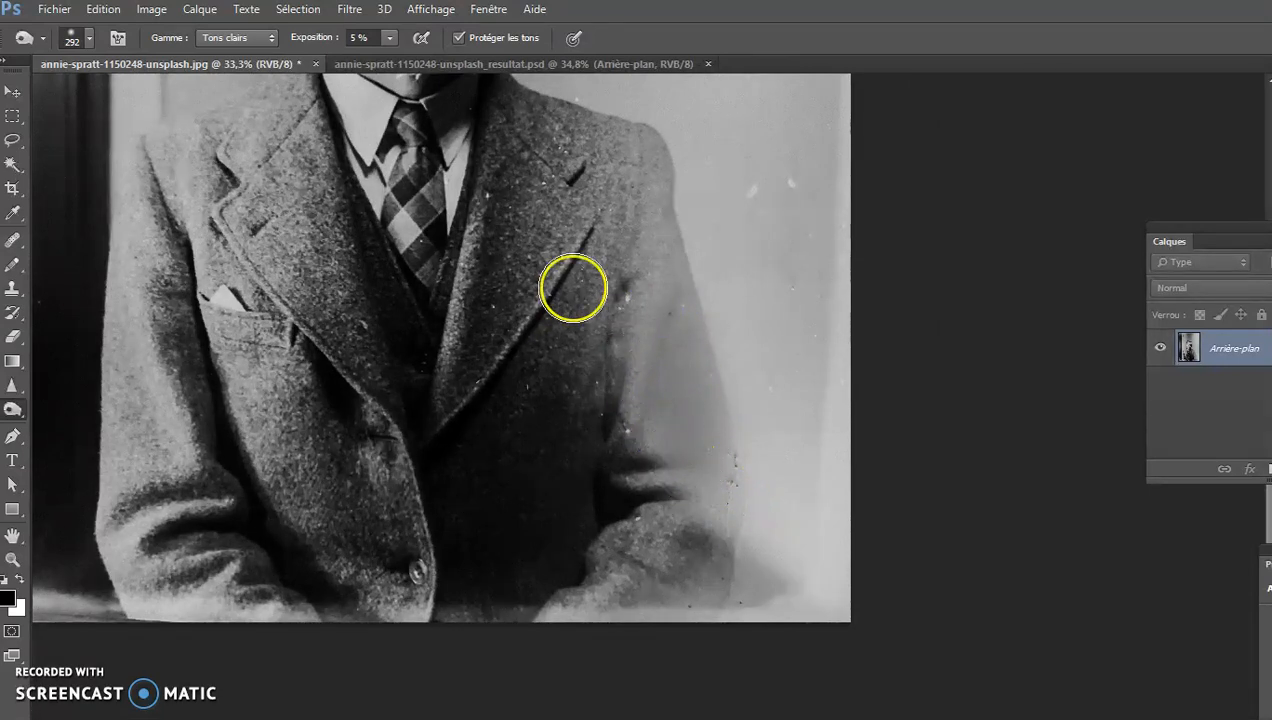
{"action": "scroll", "coordinate": [575, 292], "scroll_direction": "down", "scroll_amount": 1}
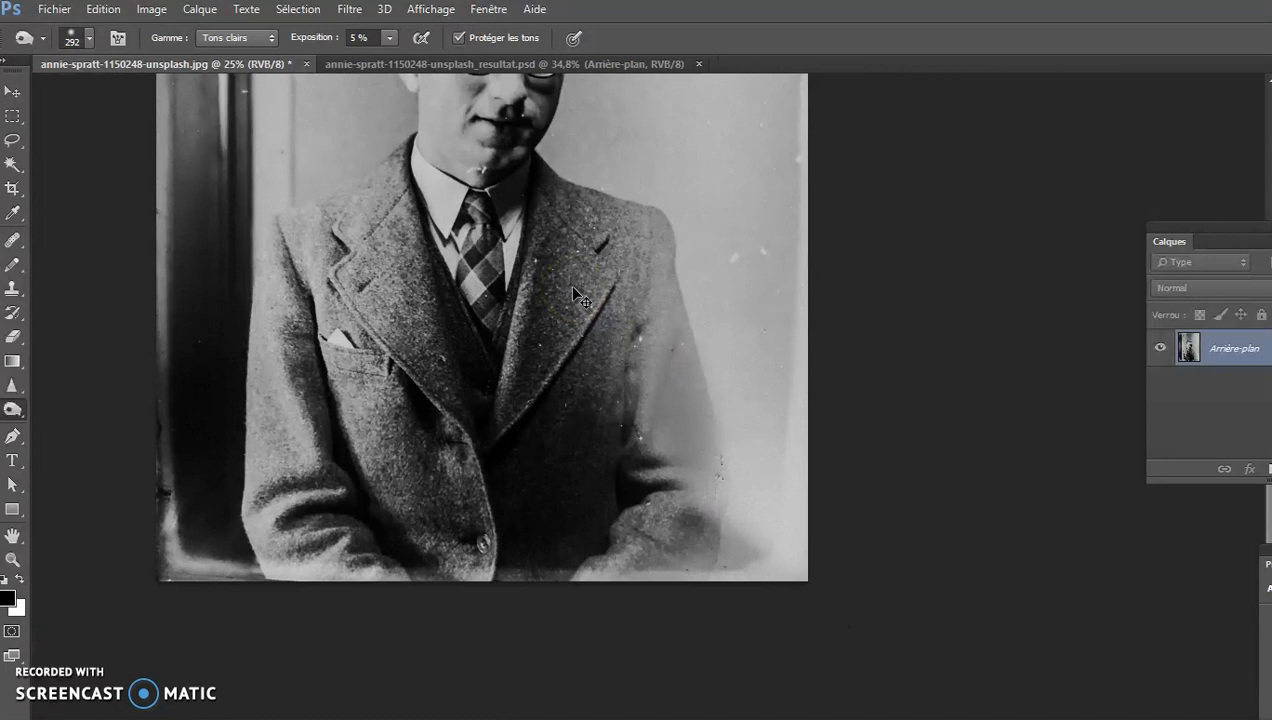
{"action": "mouse_move", "coordinate": [625, 372]}
{"action": "left_mouse_down"}
{"action": "mouse_move", "coordinate": [729, 404]}
{"action": "mouse_move", "coordinate": [652, 389]}
{"action": "mouse_move", "coordinate": [662, 371]}
{"action": "mouse_move", "coordinate": [716, 406]}
{"action": "mouse_move", "coordinate": [650, 407]}
{"action": "mouse_move", "coordinate": [702, 415]}
{"action": "mouse_move", "coordinate": [667, 411]}
{"action": "left_mouse_up"}
{"action": "left_click", "coordinate": [228, 38]}
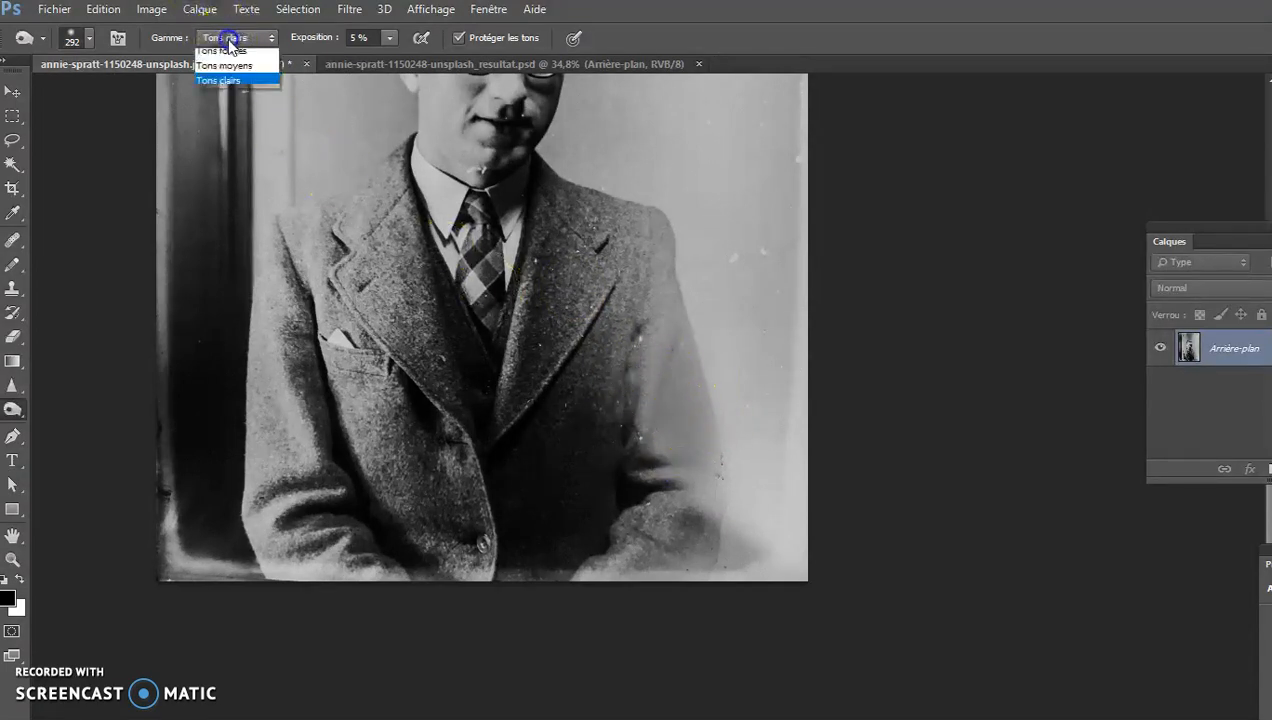
{"action": "left_click", "coordinate": [224, 65]}
{"action": "mouse_move", "coordinate": [646, 451]}
{"action": "left_mouse_down"}
{"action": "mouse_move", "coordinate": [729, 490]}
{"action": "mouse_move", "coordinate": [684, 477]}
{"action": "mouse_move", "coordinate": [682, 367]}
{"action": "mouse_move", "coordinate": [634, 313]}
{"action": "mouse_move", "coordinate": [677, 387]}
{"action": "mouse_move", "coordinate": [661, 443]}
{"action": "mouse_move", "coordinate": [695, 358]}
{"action": "mouse_move", "coordinate": [645, 390]}
{"action": "left_mouse_up"}
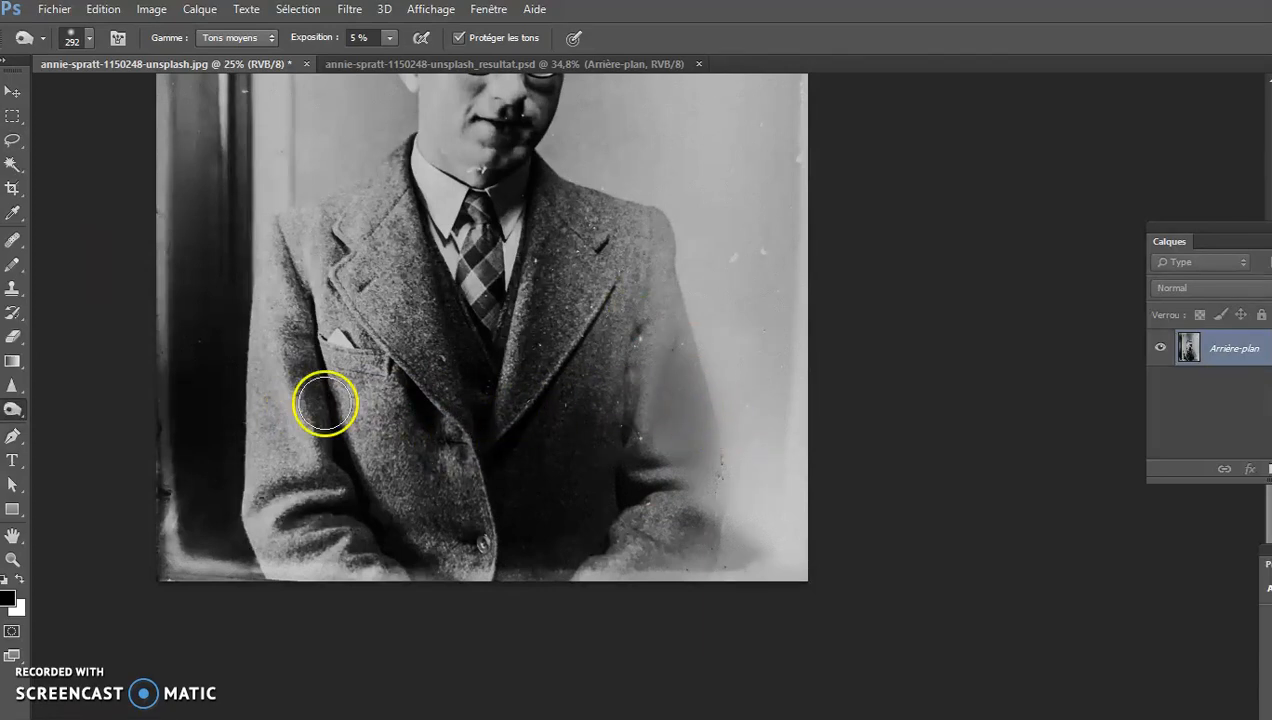
- Show the History panel, revert the photo to its original opening state and move the panel clear of the image
{"action": "left_click", "coordinate": [482, 11]}
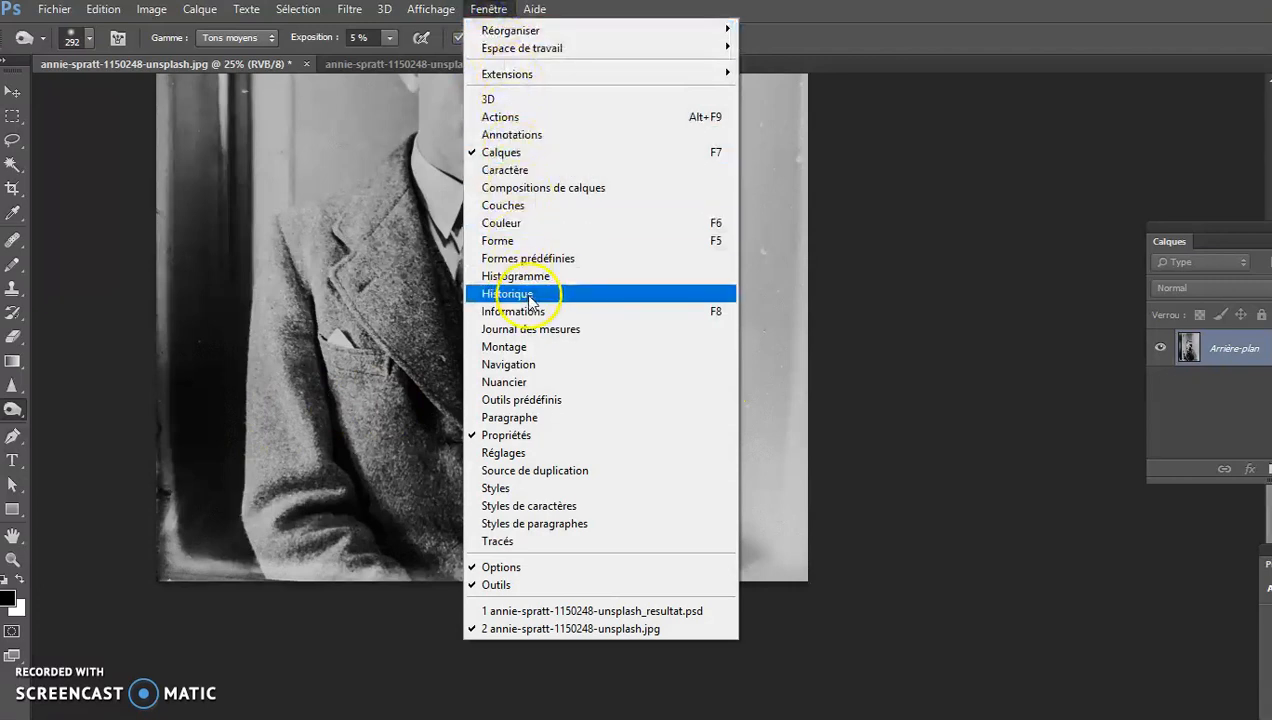
{"action": "left_click", "coordinate": [538, 296]}
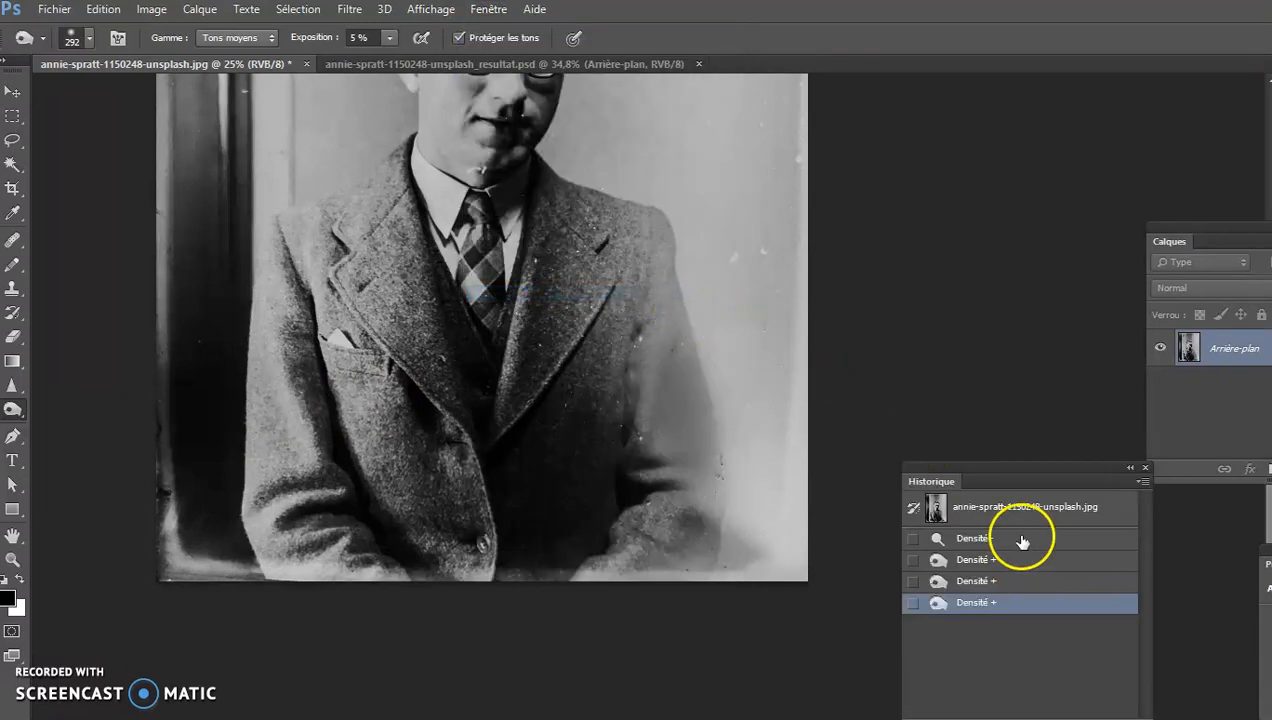
{"action": "left_click", "coordinate": [972, 520]}
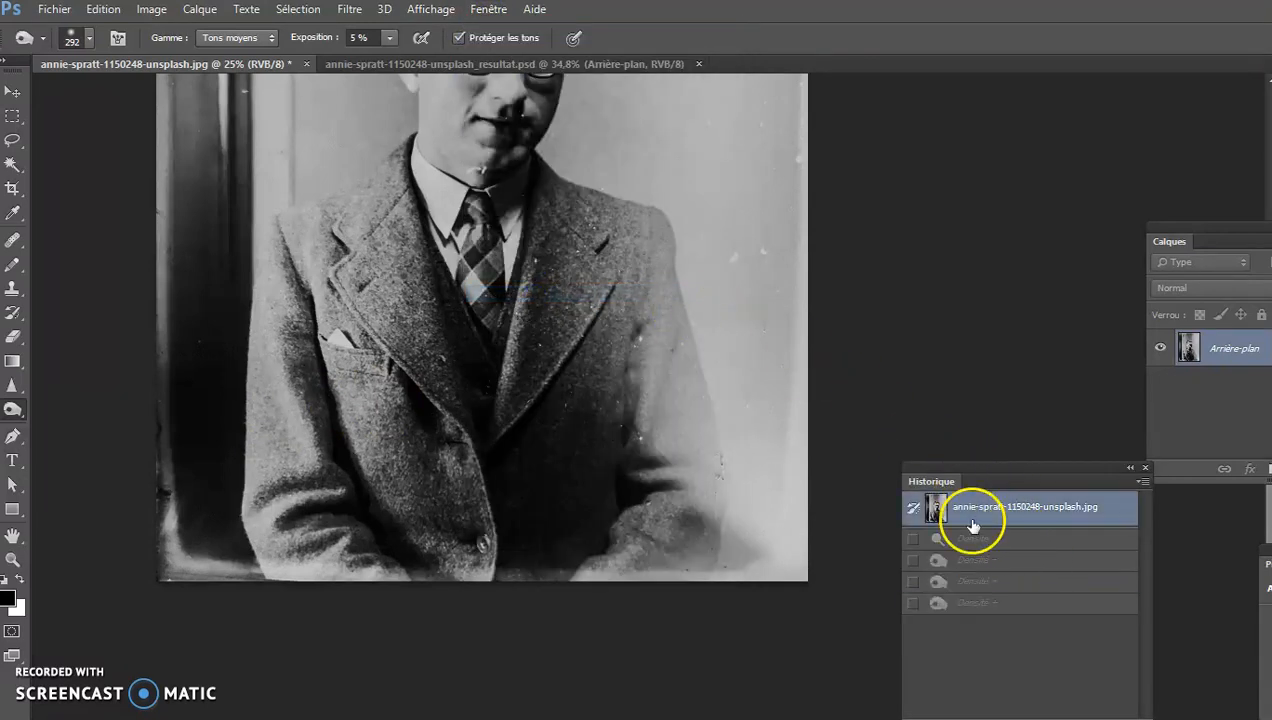
{"action": "left_click_drag", "start_coordinate": [966, 473], "coordinate": [1093, 444]}
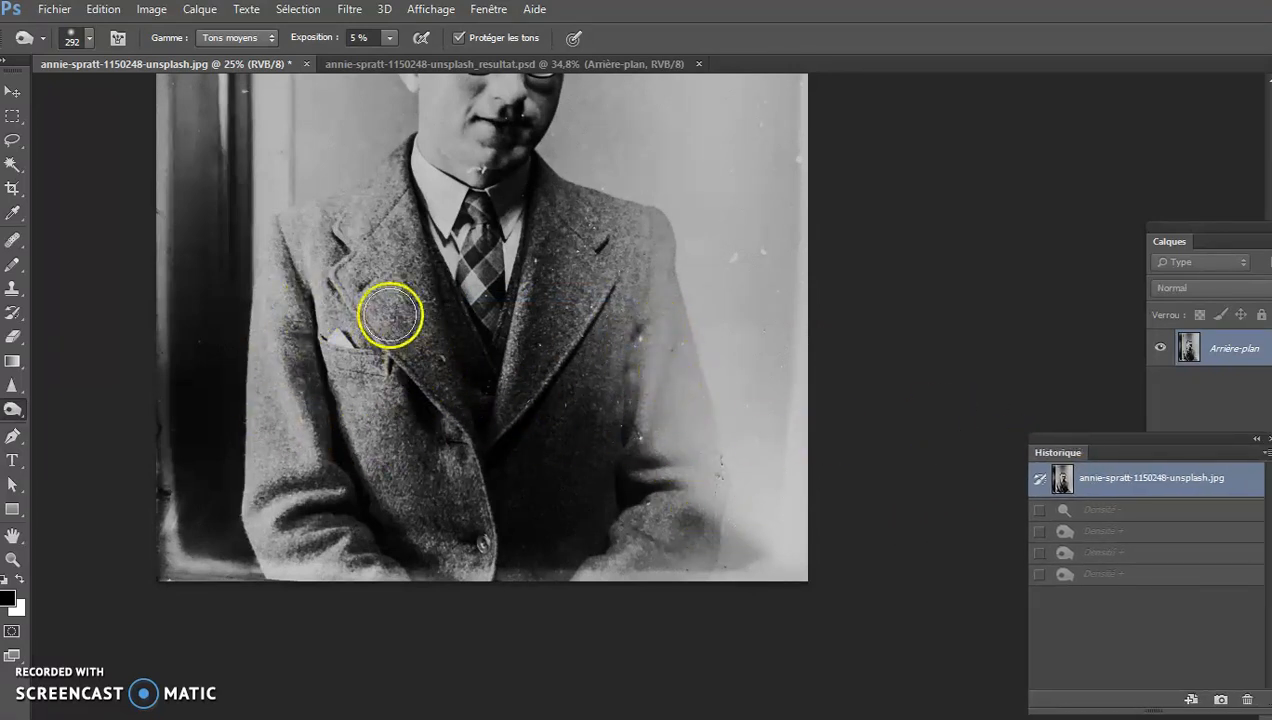
- Outline the intact sleeve from shoulder to cuff with the Lasso, adding the missed sliver along its upper outer edge to the selection
{"action": "left_click_drag", "start_coordinate": [395, 278], "coordinate": [367, 313]}
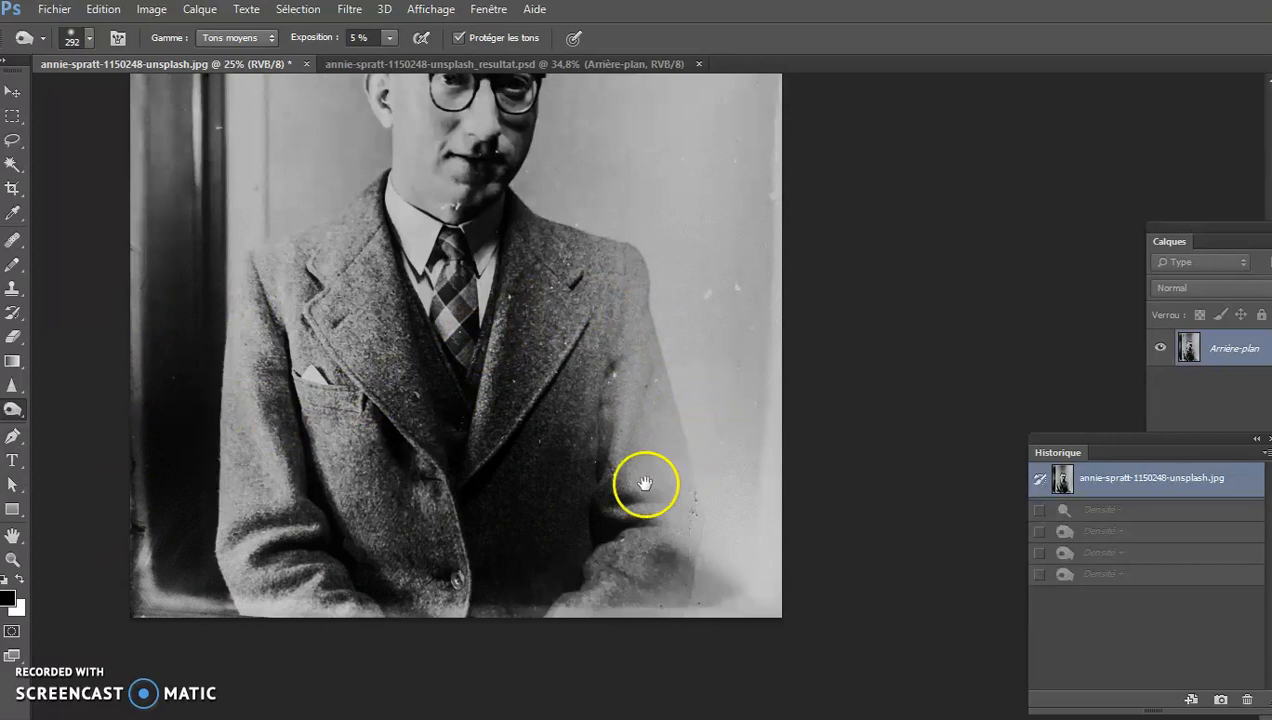
{"action": "left_click_drag", "start_coordinate": [454, 275], "coordinate": [514, 486]}
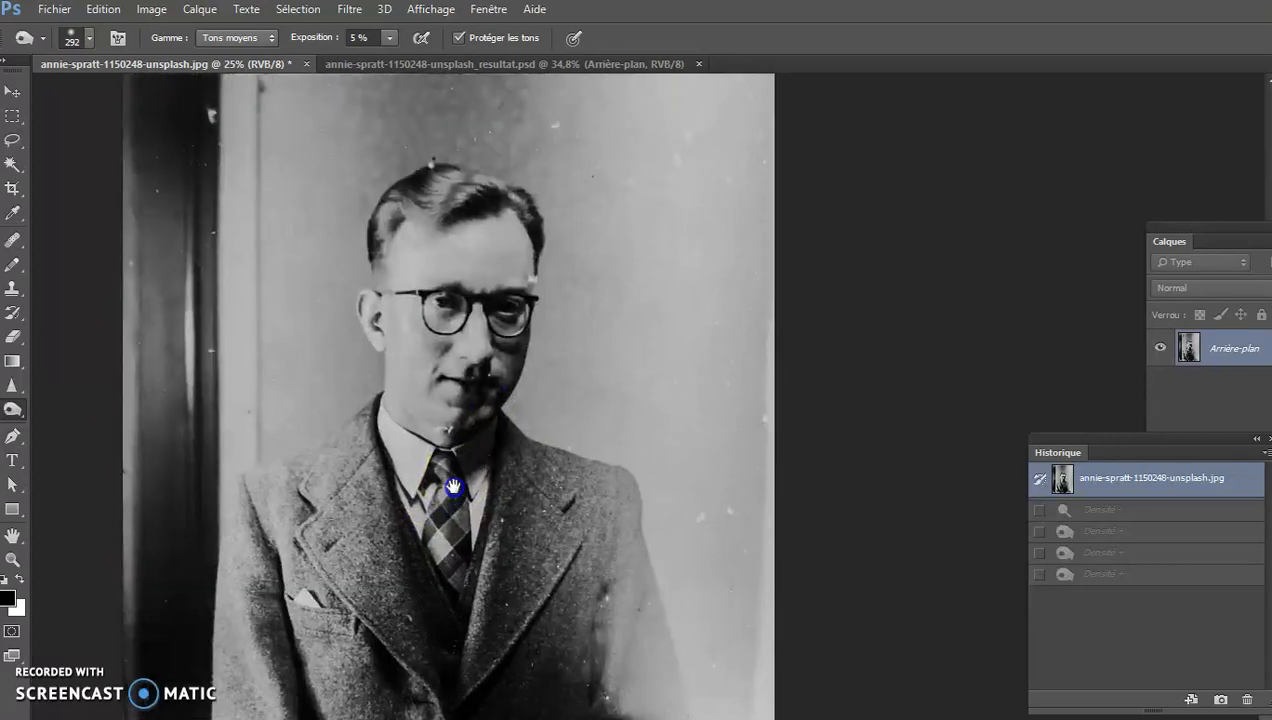
{"action": "left_click_drag", "start_coordinate": [399, 478], "coordinate": [392, 296]}
{"action": "left_click_drag", "start_coordinate": [381, 371], "coordinate": [395, 470]}
{"action": "left_click", "coordinate": [414, 301]}
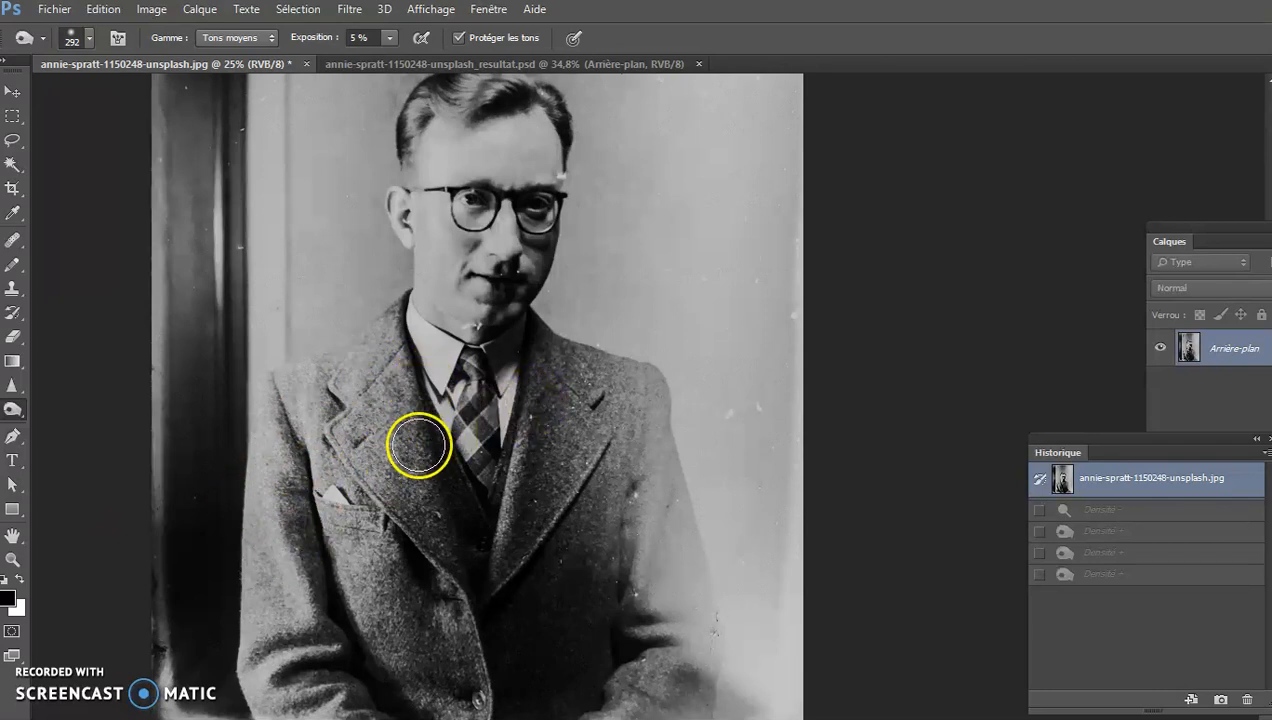
{"action": "left_click_drag", "start_coordinate": [352, 538], "coordinate": [352, 426]}
{"action": "key", "text": "l"}
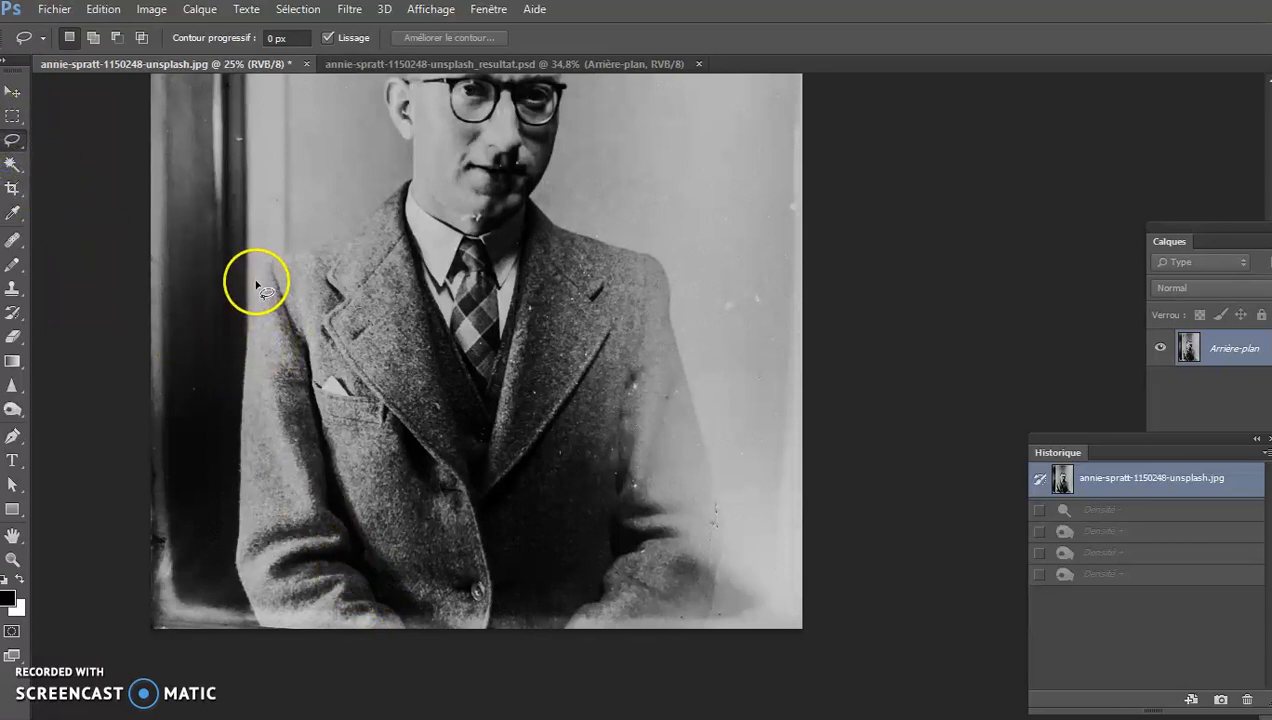
{"action": "left_click_drag", "start_coordinate": [258, 287], "coordinate": [257, 309]}
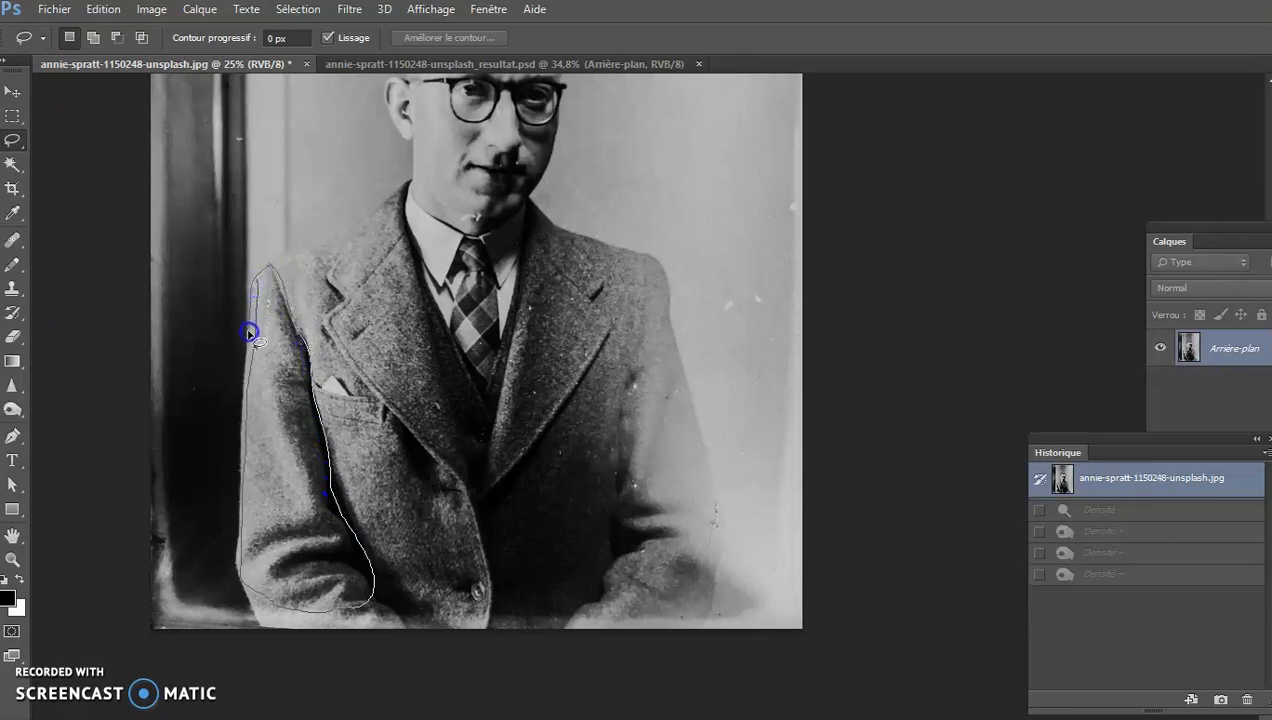
{"action": "left_click_drag", "start_coordinate": [252, 362], "coordinate": [252, 350]}
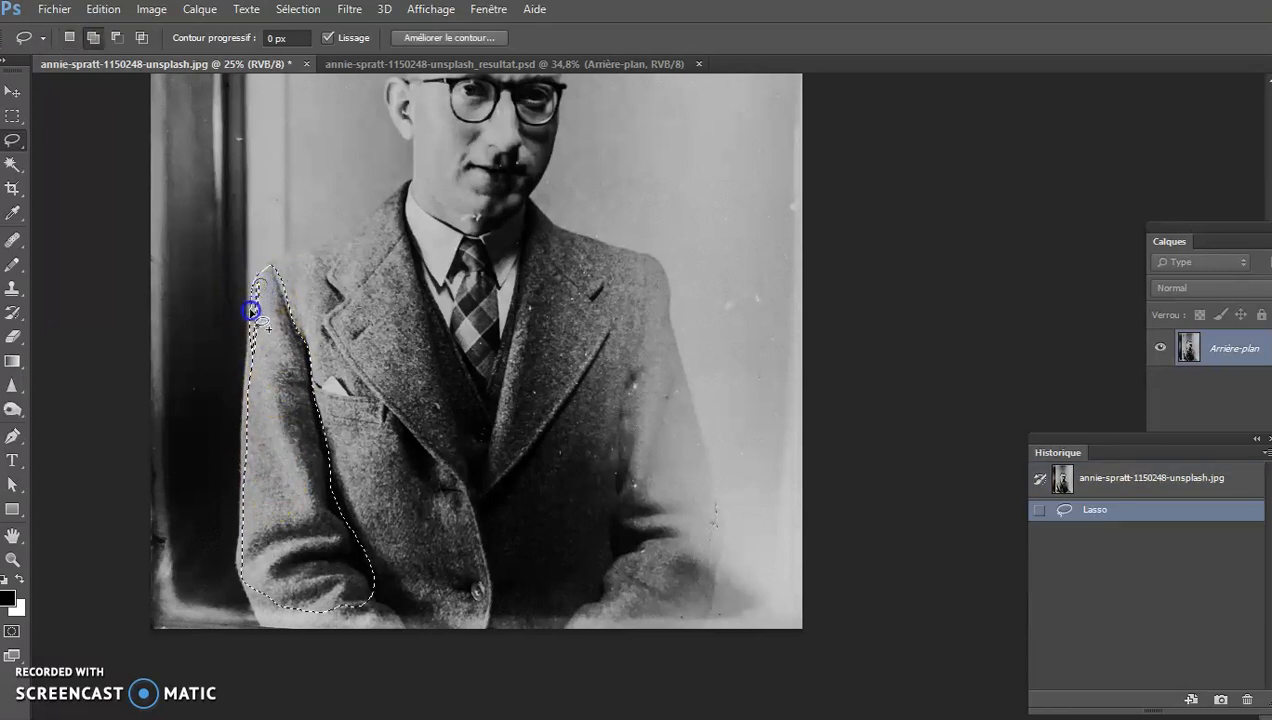
{"action": "left_click_drag", "start_coordinate": [273, 338], "coordinate": [274, 330]}
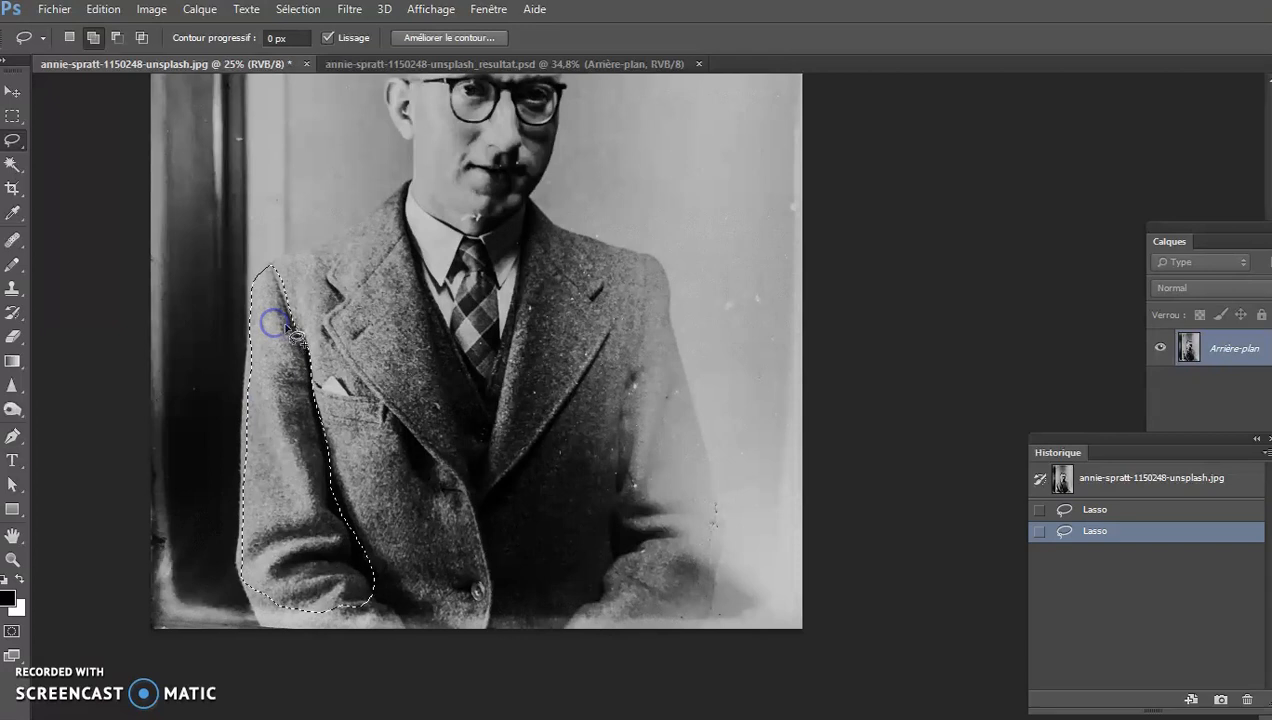
- Feather the sleeve selection with a Contour progressif radius of 5 pixels
{"action": "left_click", "coordinate": [311, 17]}
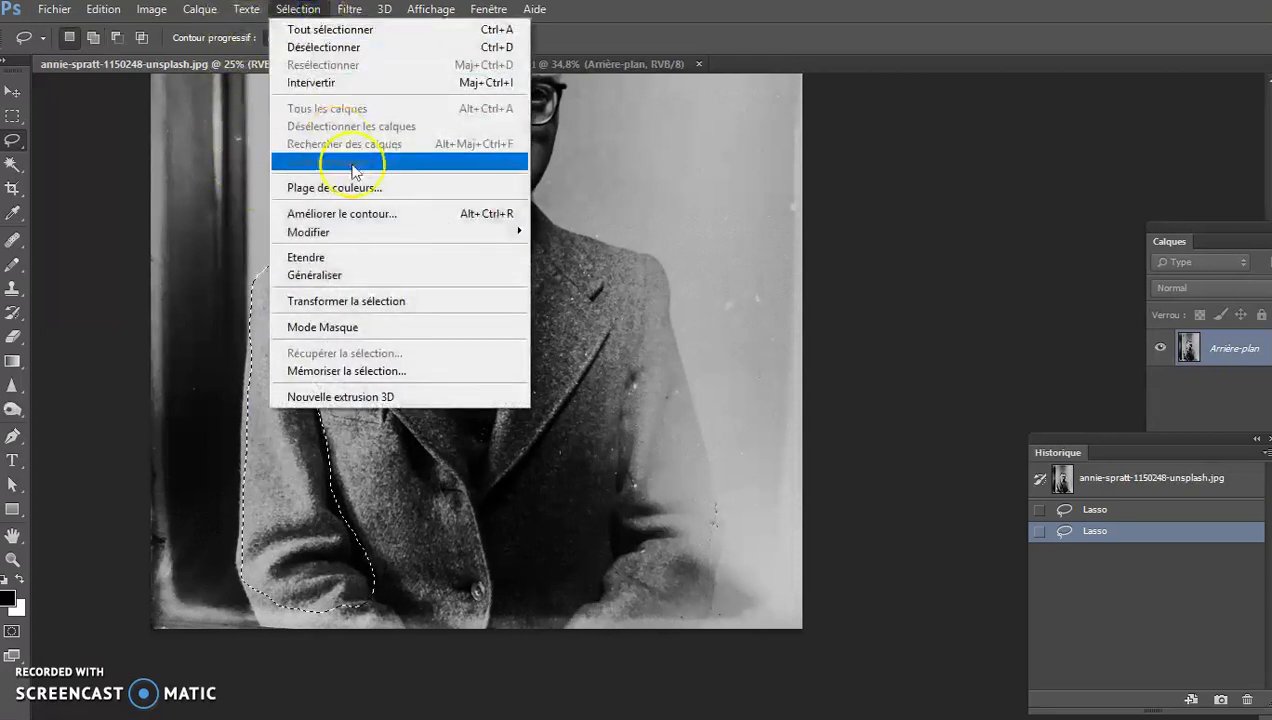
{"action": "mouse_move", "coordinate": [420, 232]}
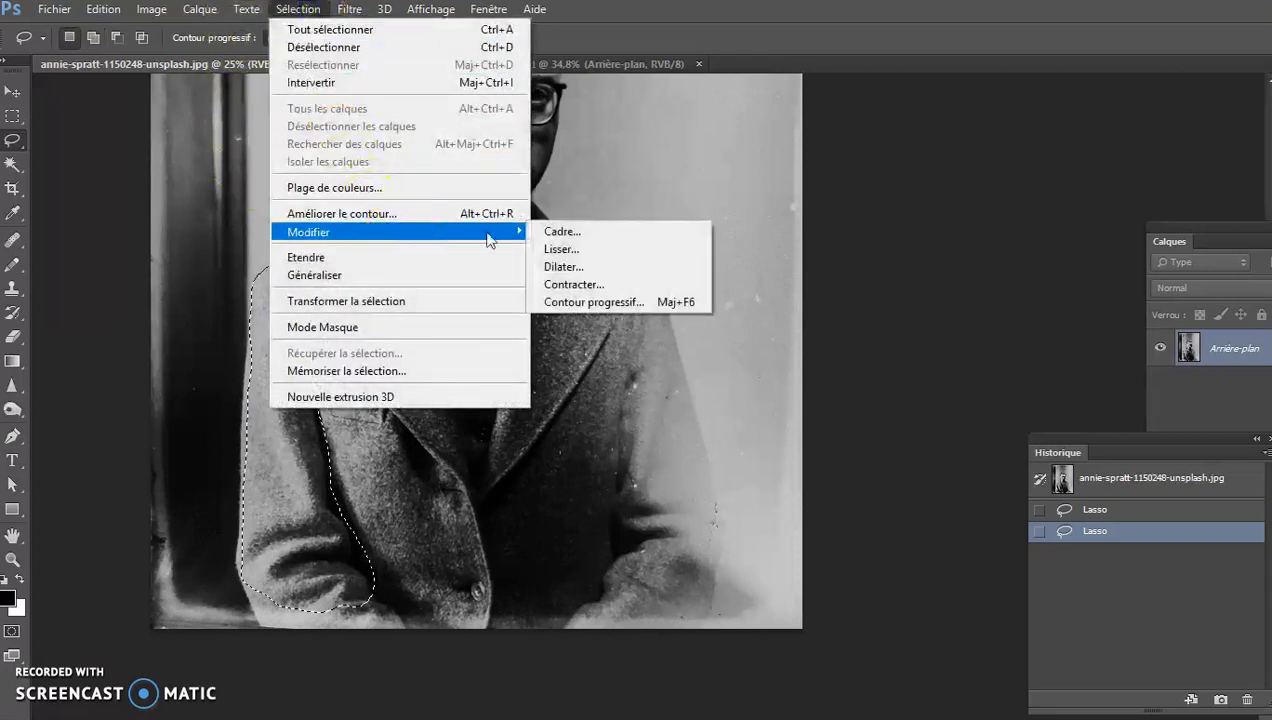
{"action": "left_click", "coordinate": [600, 302]}
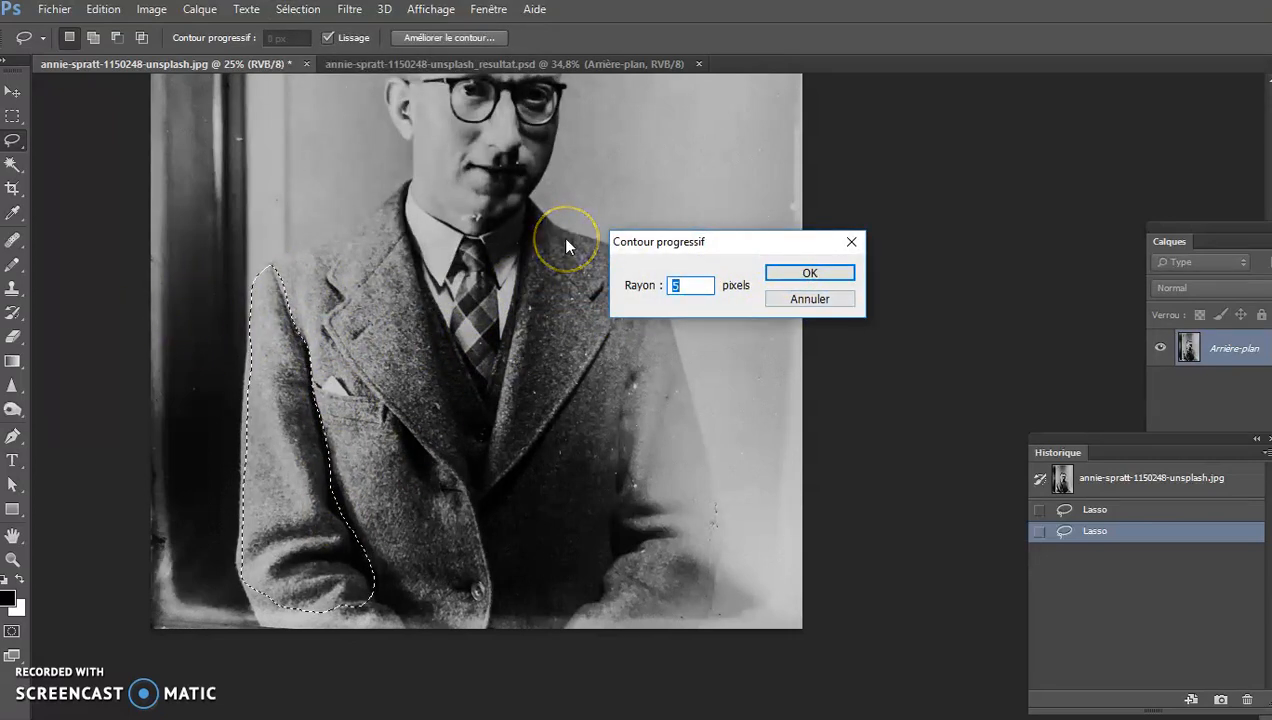
{"action": "key", "text": "Return"}
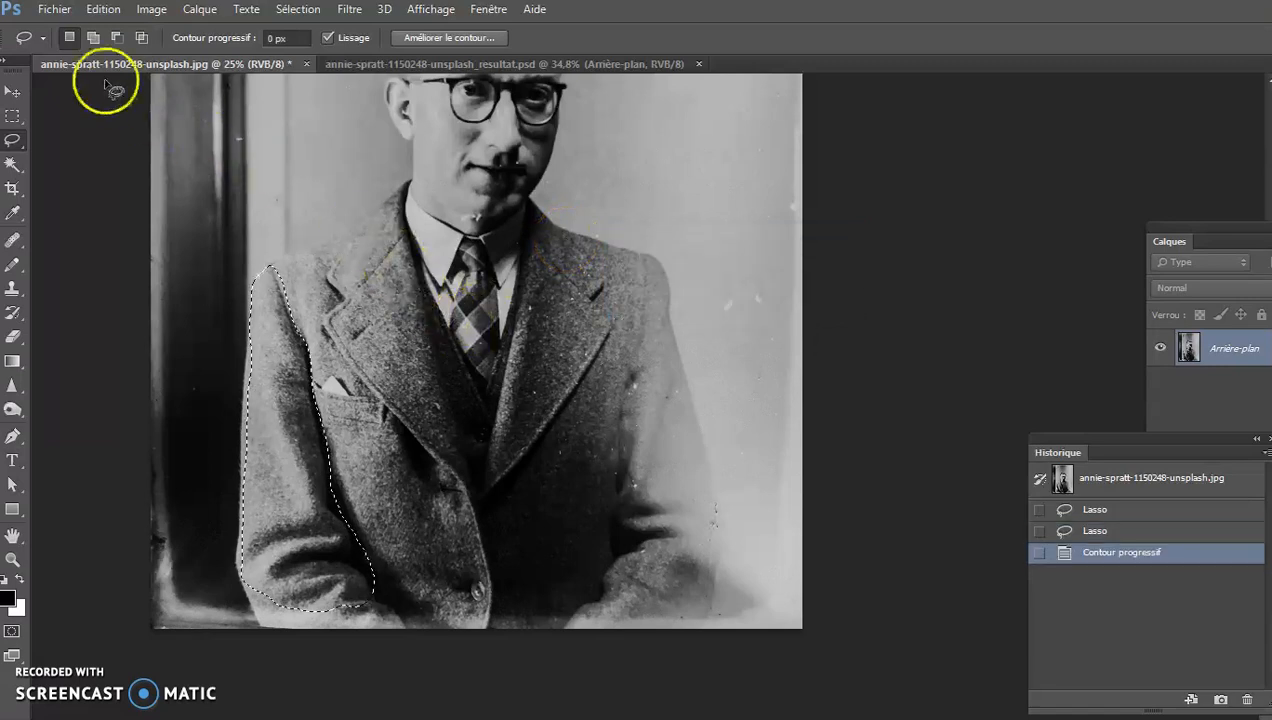
- Copy the selected sleeve and paste it onto its own layer
{"action": "left_click", "coordinate": [104, 14]}
{"action": "left_click", "coordinate": [148, 133]}
{"action": "left_click", "coordinate": [103, 12]}
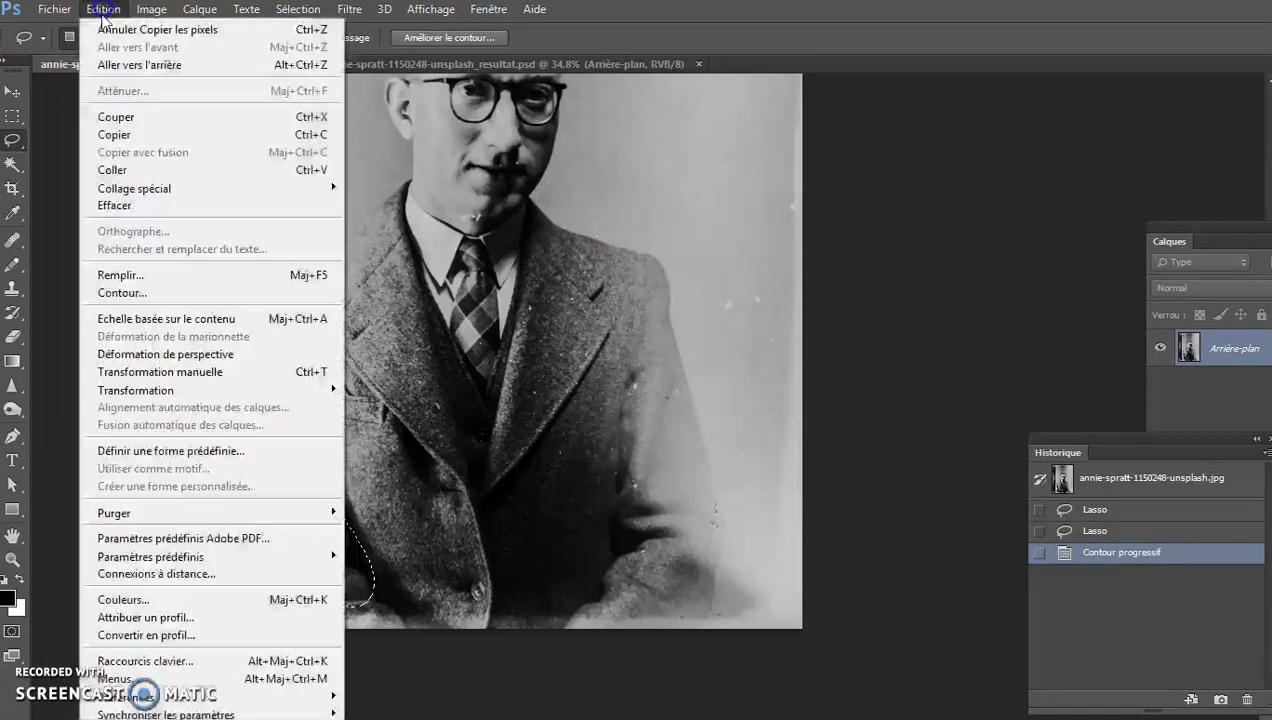
{"action": "left_click", "coordinate": [146, 170]}
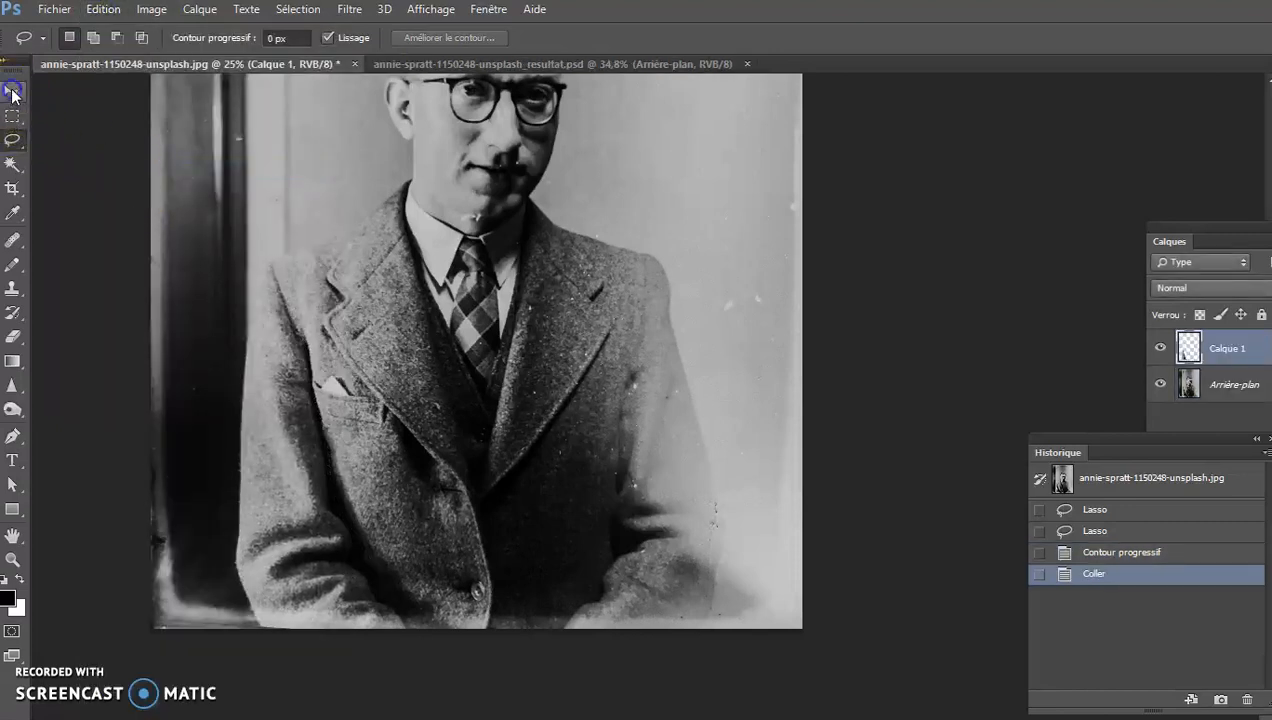
- Move the pasted sleeve over the faded sleeve and place the Layers panel beside the photo so it is fully visible
{"action": "left_click", "coordinate": [12, 92]}
{"action": "left_click_drag", "start_coordinate": [283, 445], "coordinate": [641, 378]}
{"action": "left_click_drag", "start_coordinate": [1208, 233], "coordinate": [932, 171]}
{"action": "left_click_drag", "start_coordinate": [548, 434], "coordinate": [661, 442]}
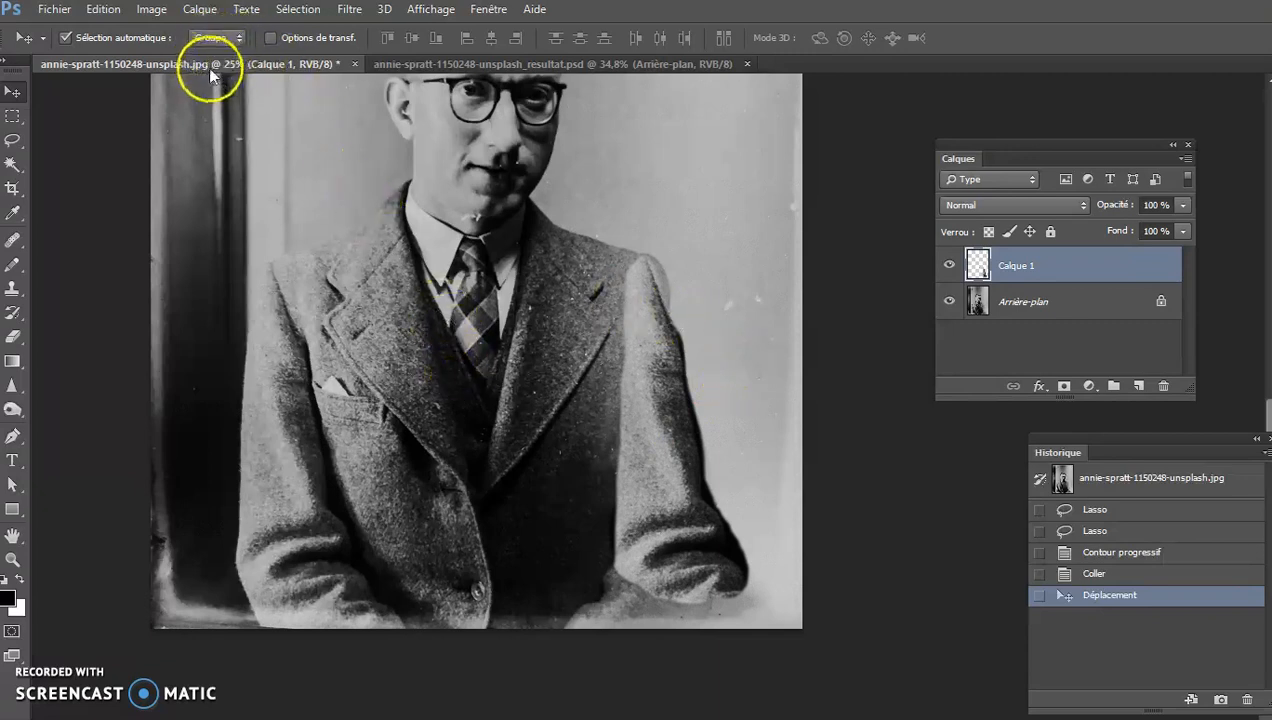
- Flip the pasted sleeve horizontally and align its top with the shoulder above the faded sleeve
{"action": "left_click", "coordinate": [117, 14]}
{"action": "mouse_move", "coordinate": [252, 397]}
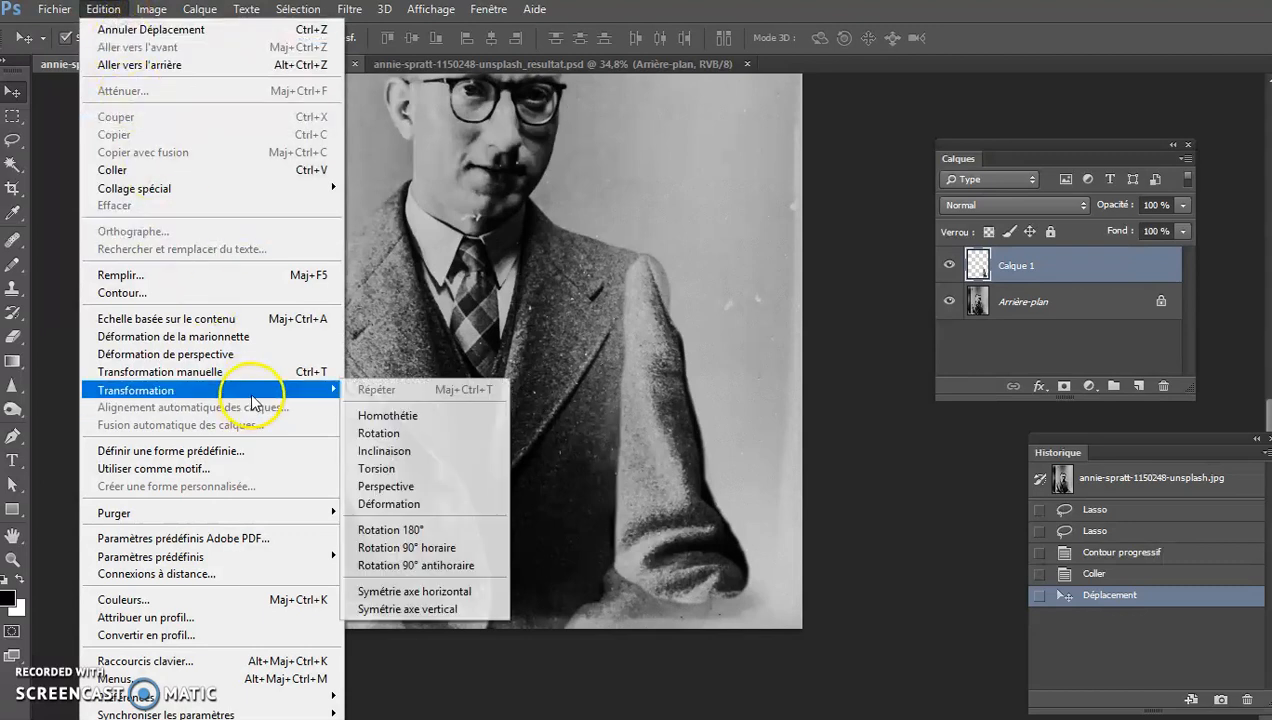
{"action": "left_click", "coordinate": [466, 592]}
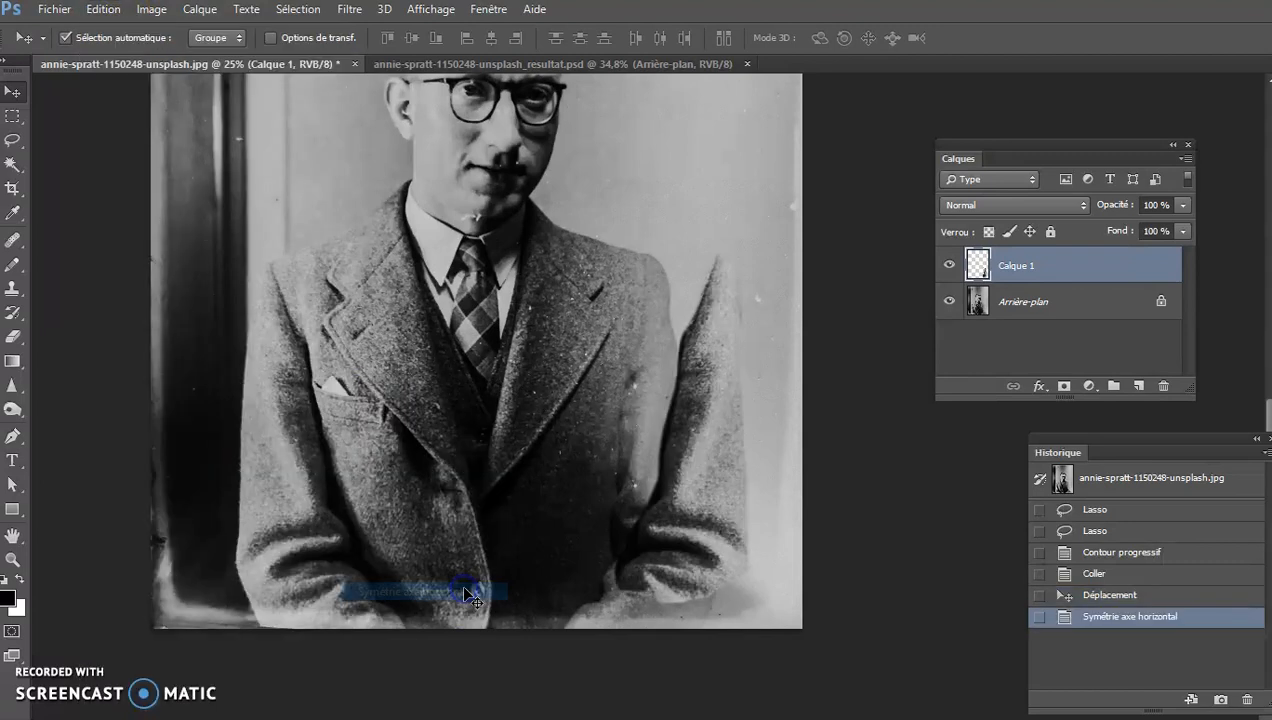
{"action": "left_click_drag", "start_coordinate": [710, 470], "coordinate": [645, 465]}
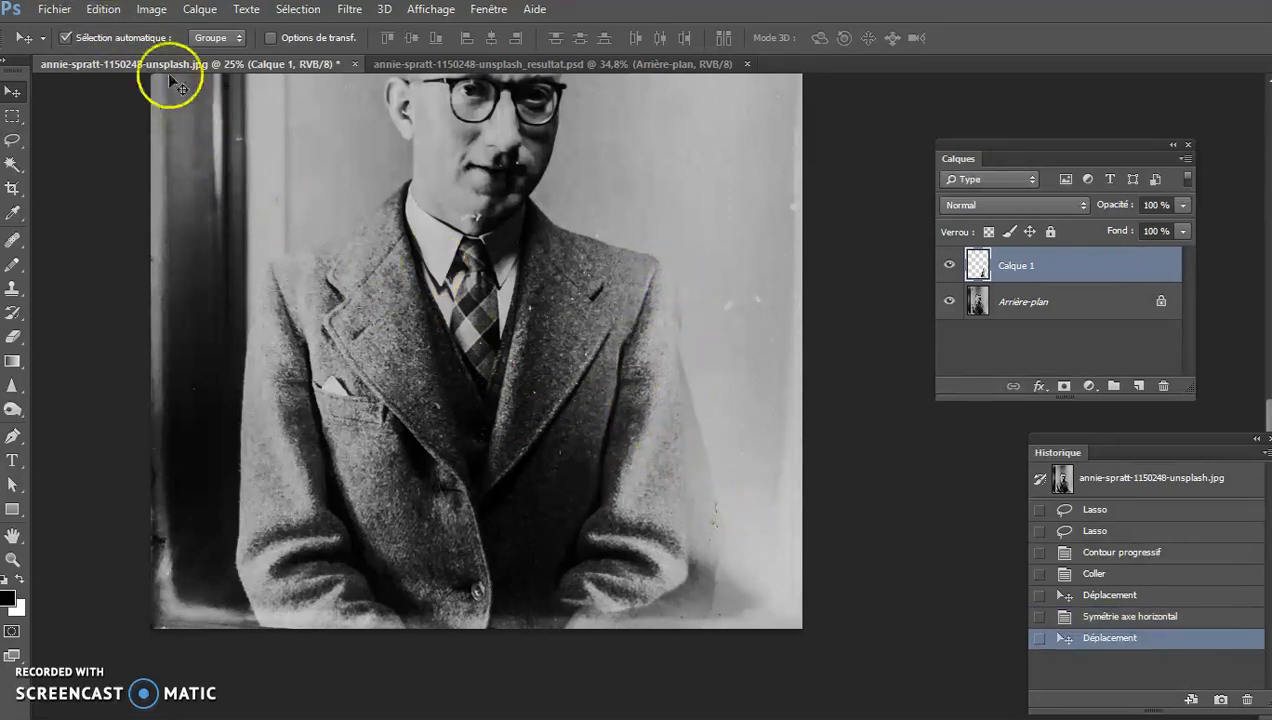
- Free-transform the sleeve copy around a pivot at the shoulder, rotating it about -6.3° and scaling it to about 96% width and 95% height
{"action": "left_click", "coordinate": [104, 10]}
{"action": "mouse_move", "coordinate": [246, 392]}
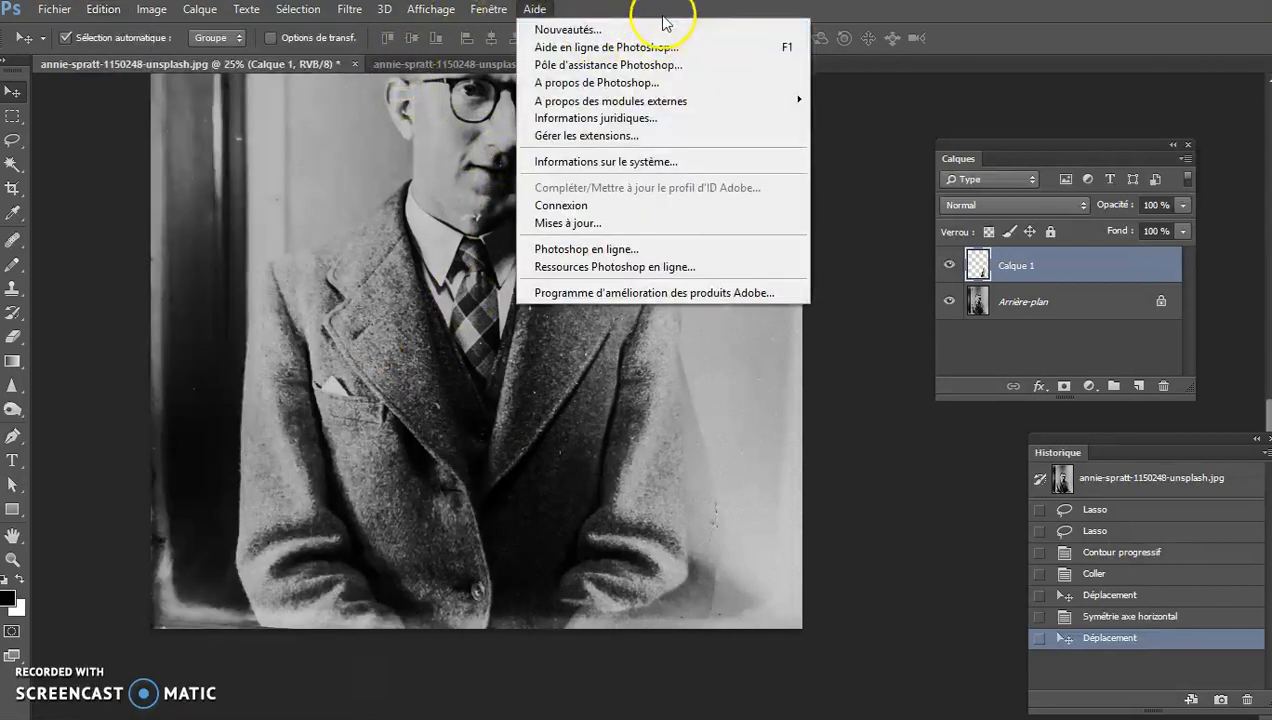
{"action": "left_click", "coordinate": [682, 12]}
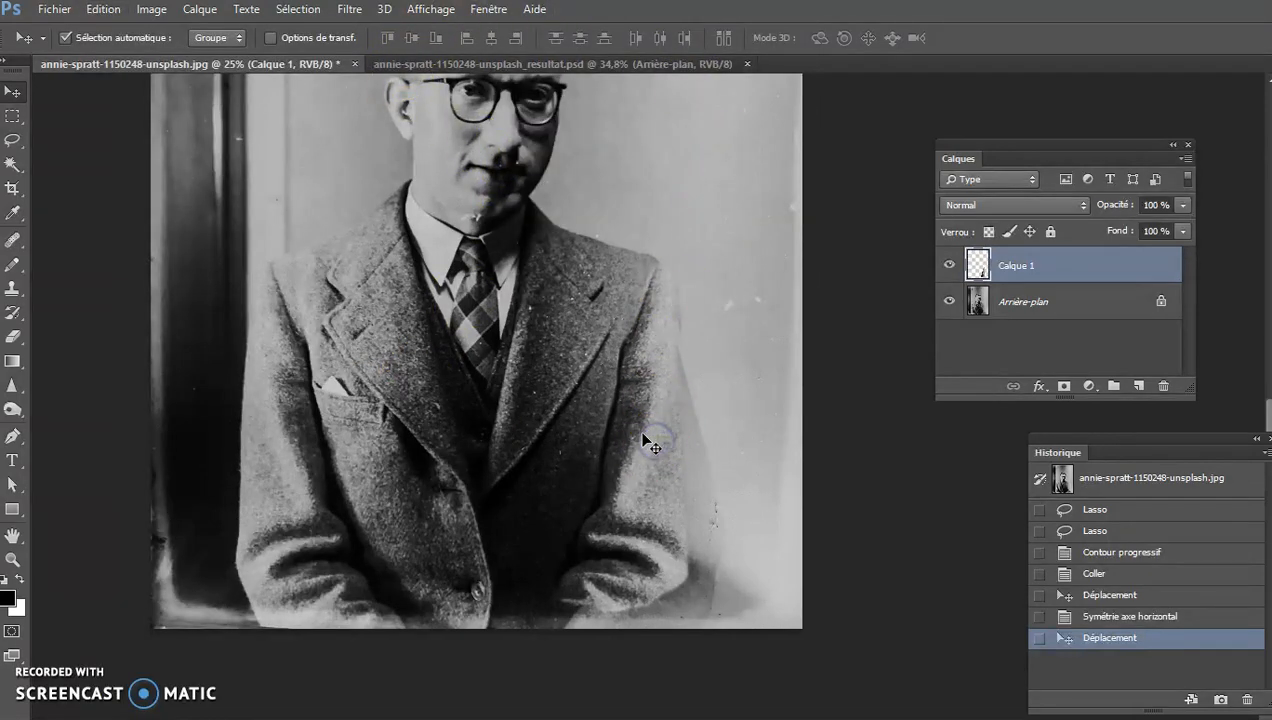
{"action": "key", "text": "ctrl+t"}
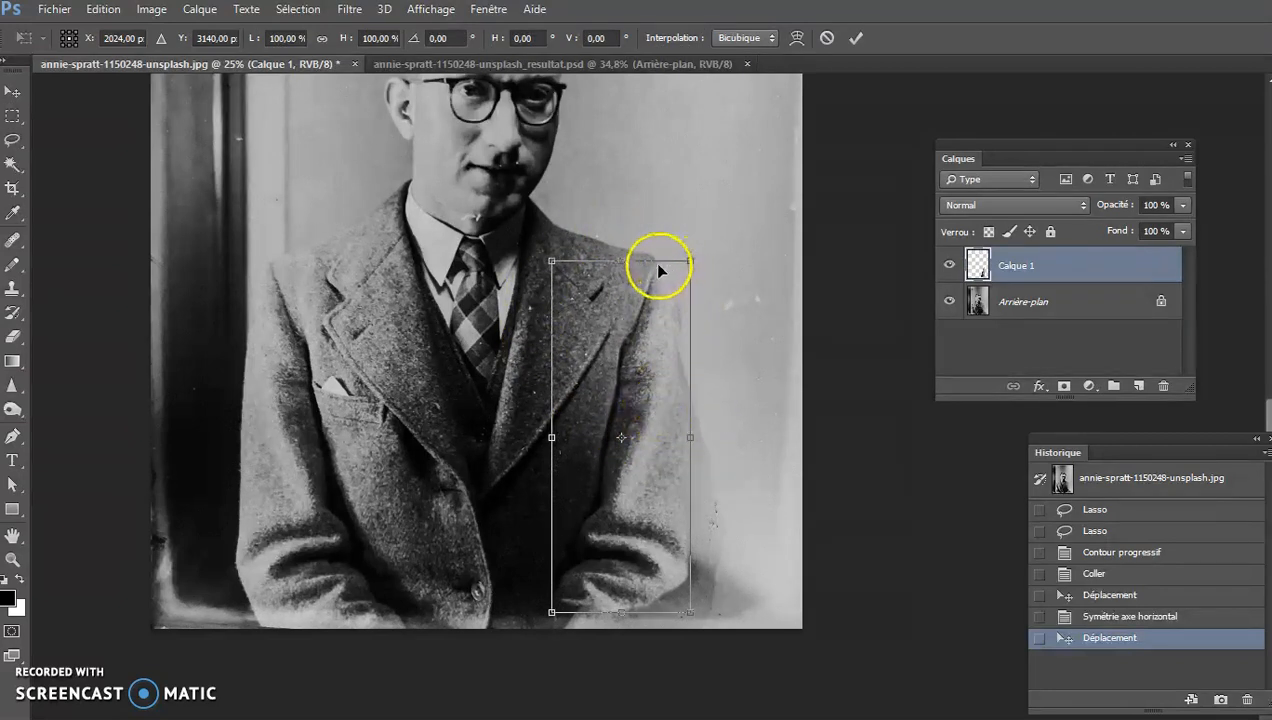
{"action": "left_click_drag", "start_coordinate": [620, 437], "coordinate": [658, 266]}
{"action": "left_click_drag", "start_coordinate": [712, 626], "coordinate": [743, 611]}
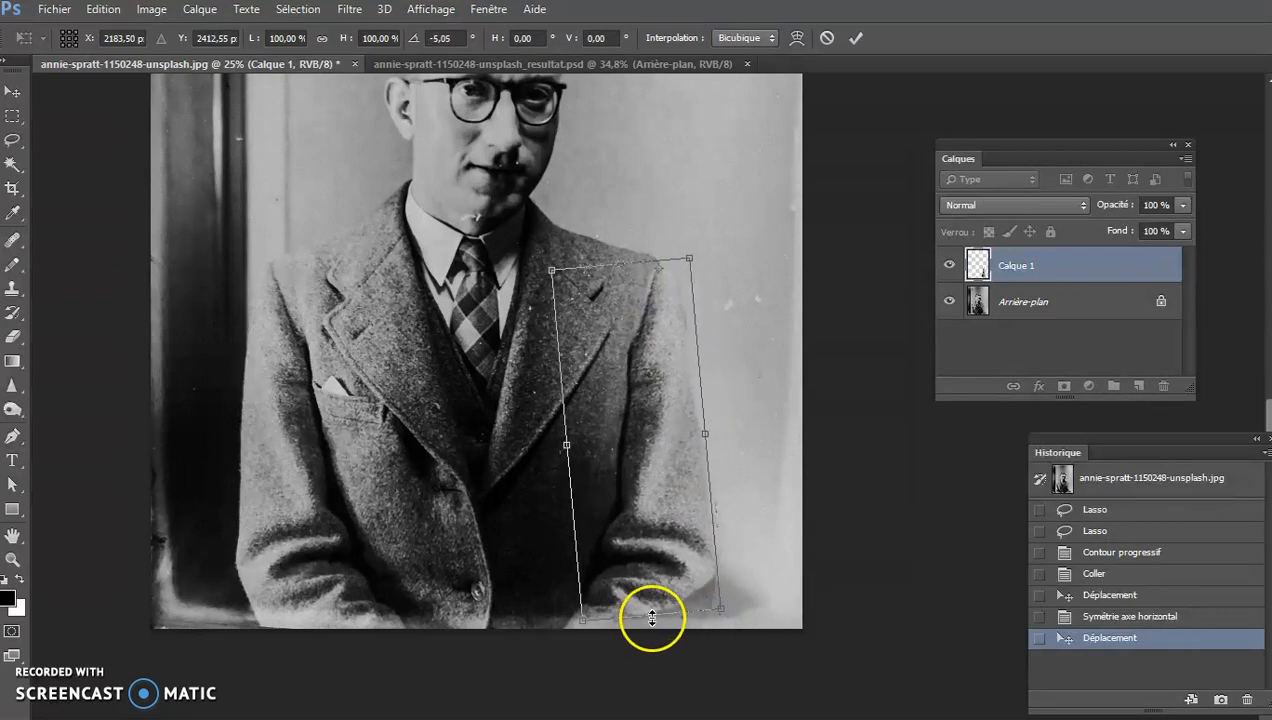
{"action": "left_click_drag", "start_coordinate": [651, 615], "coordinate": [661, 599]}
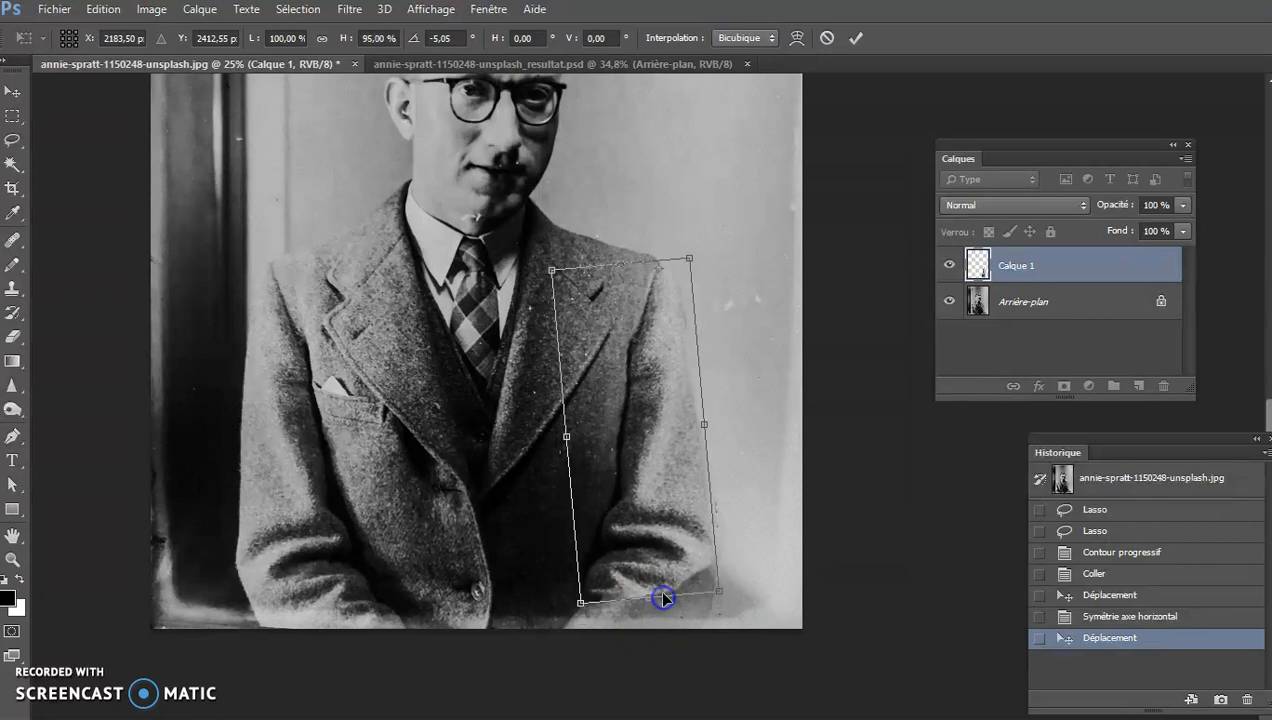
{"action": "left_click_drag", "start_coordinate": [569, 436], "coordinate": [574, 437]}
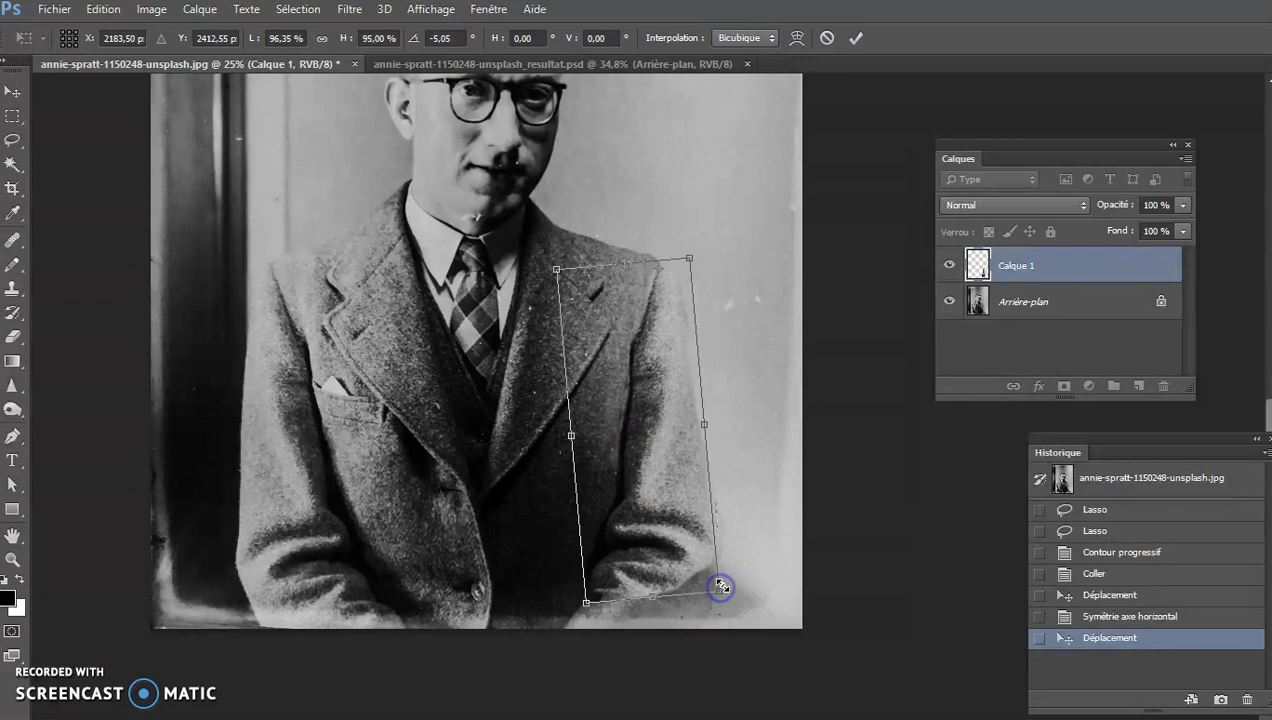
{"action": "left_click_drag", "start_coordinate": [742, 598], "coordinate": [750, 596]}
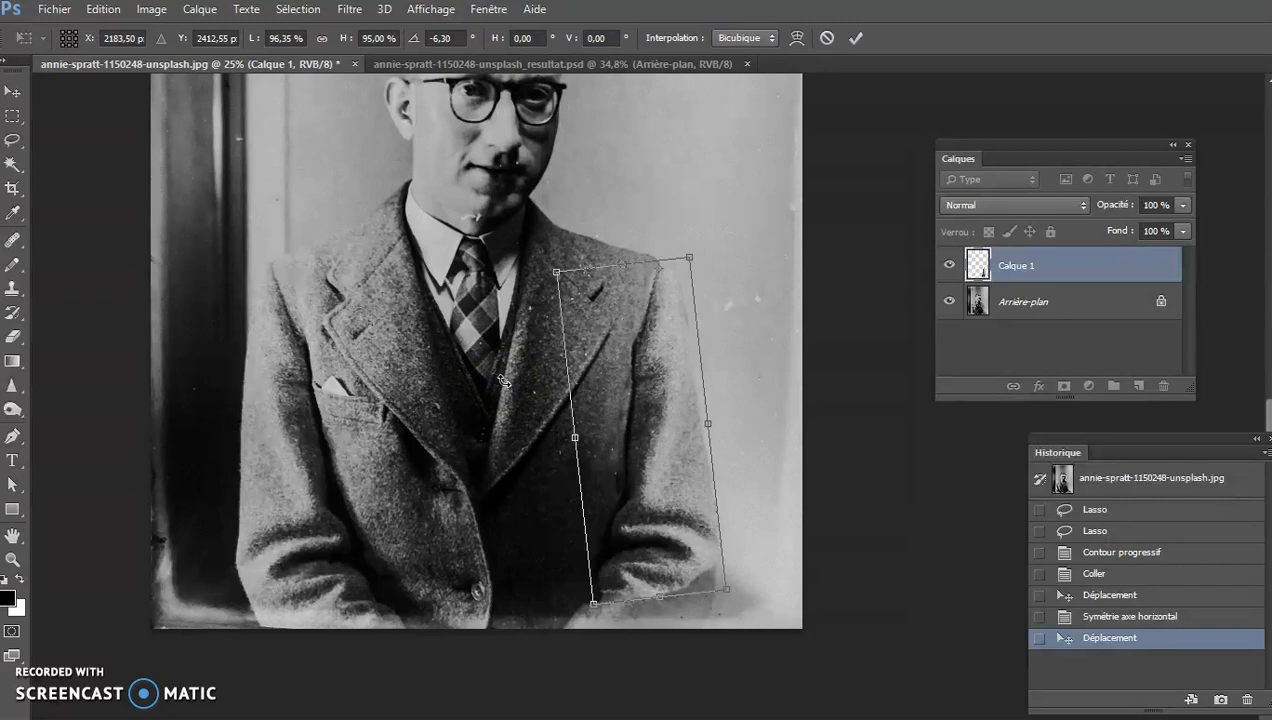
{"action": "key", "text": "Return"}
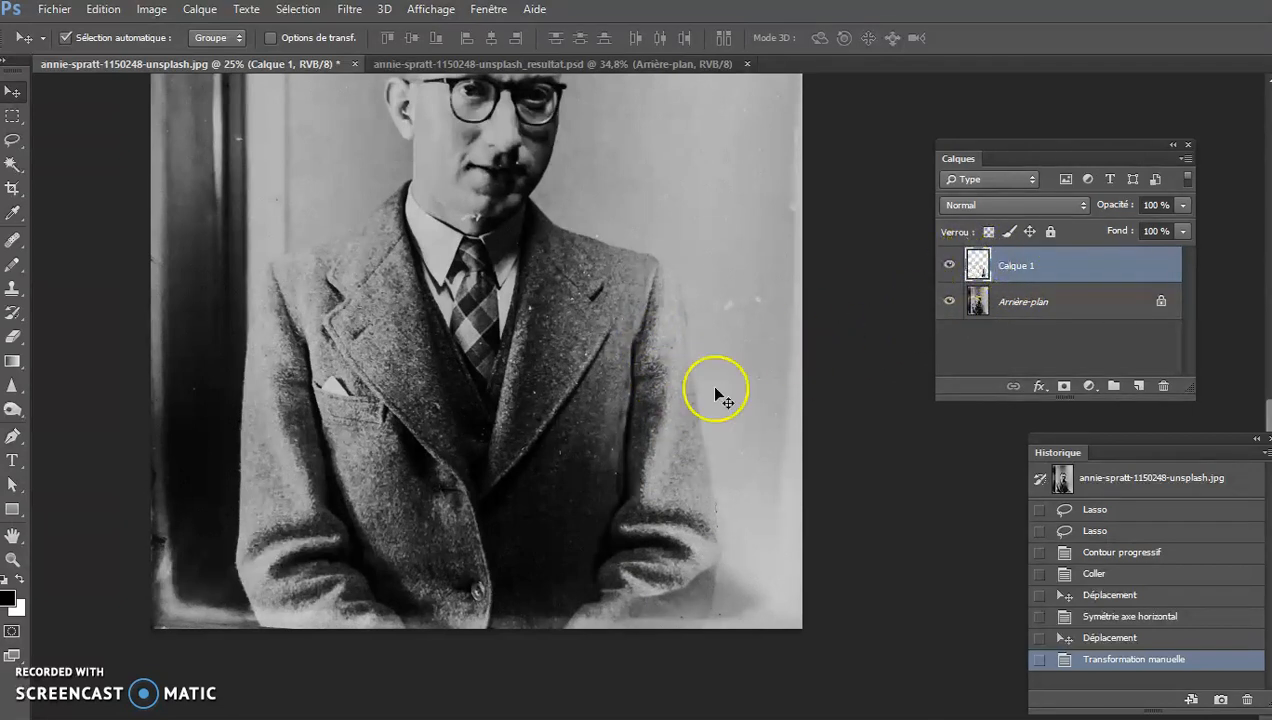
- Darken the sleeve copy with the Densité + tool at 5% exposure, first on Tons moyens and then on Tons clairs
{"action": "left_click", "coordinate": [13, 408]}
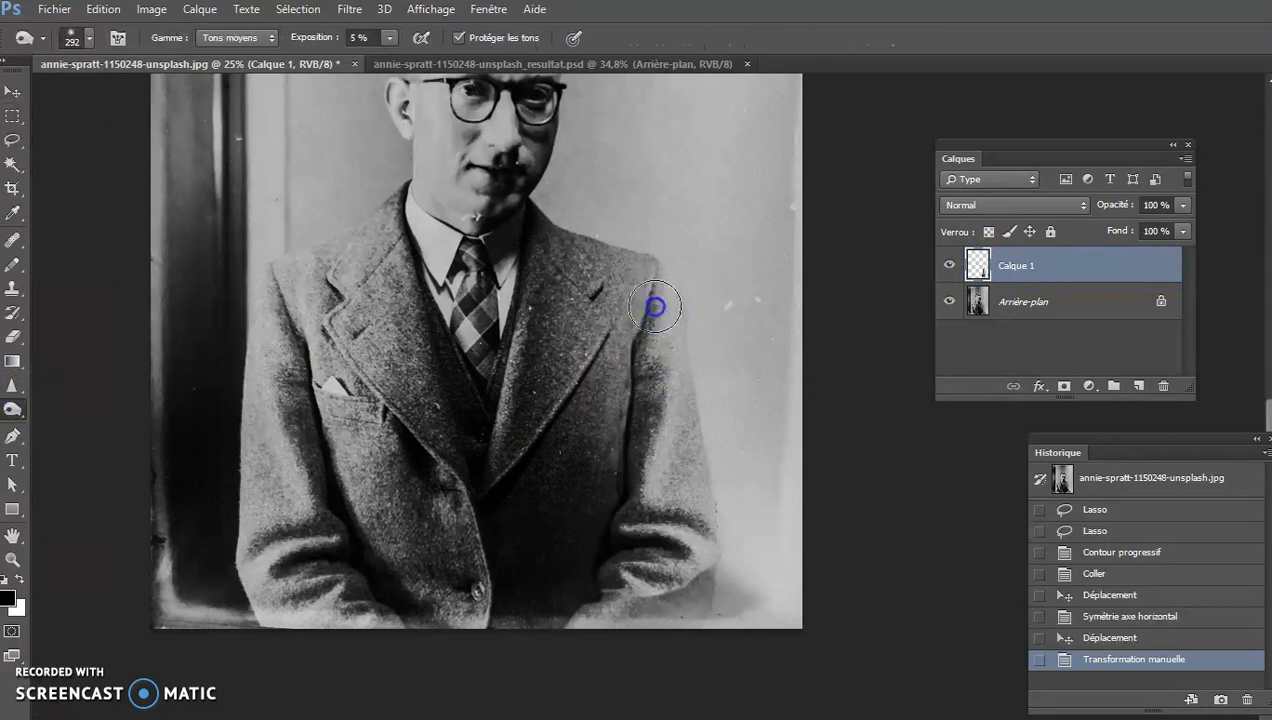
{"action": "mouse_move", "coordinate": [693, 533]}
{"action": "left_mouse_down"}
{"action": "mouse_move", "coordinate": [664, 491]}
{"action": "mouse_move", "coordinate": [642, 400]}
{"action": "left_mouse_up"}
{"action": "left_click", "coordinate": [229, 39]}
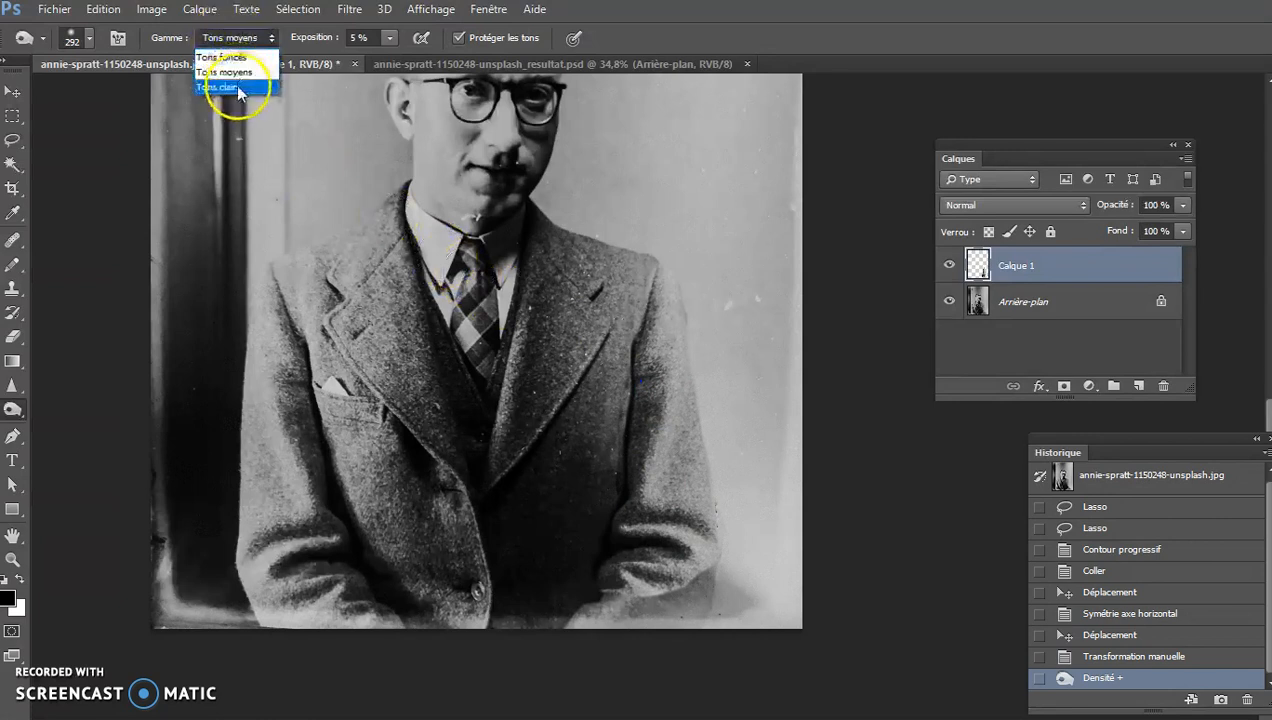
{"action": "left_click", "coordinate": [236, 87]}
{"action": "mouse_move", "coordinate": [665, 328]}
{"action": "left_mouse_down"}
{"action": "mouse_move", "coordinate": [638, 427]}
{"action": "mouse_move", "coordinate": [643, 457]}
{"action": "mouse_move", "coordinate": [675, 474]}
{"action": "left_mouse_up"}
{"action": "left_click_drag", "start_coordinate": [708, 570], "coordinate": [703, 452]}
- Erase the sleeve copy's inner edge near the shoulder with the 95 px Eraser, and check the layer with the background hidden
{"action": "left_click_drag", "start_coordinate": [731, 529], "coordinate": [784, 501]}
{"action": "left_click_drag", "start_coordinate": [600, 375], "coordinate": [554, 454]}
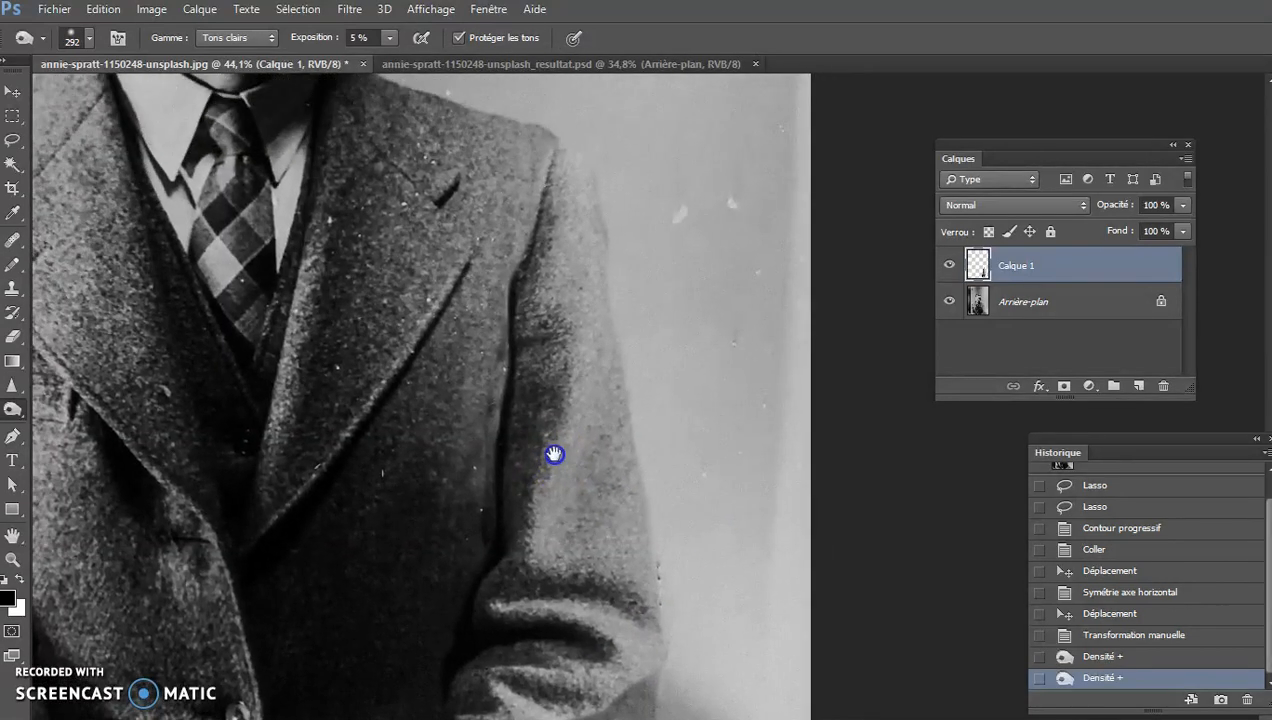
{"action": "left_click", "coordinate": [13, 336]}
{"action": "mouse_move", "coordinate": [464, 282]}
{"action": "left_mouse_down"}
{"action": "mouse_move", "coordinate": [518, 256]}
{"action": "mouse_move", "coordinate": [526, 178]}
{"action": "mouse_move", "coordinate": [481, 240]}
{"action": "left_mouse_up"}
{"action": "left_click_drag", "start_coordinate": [528, 170], "coordinate": [531, 148]}
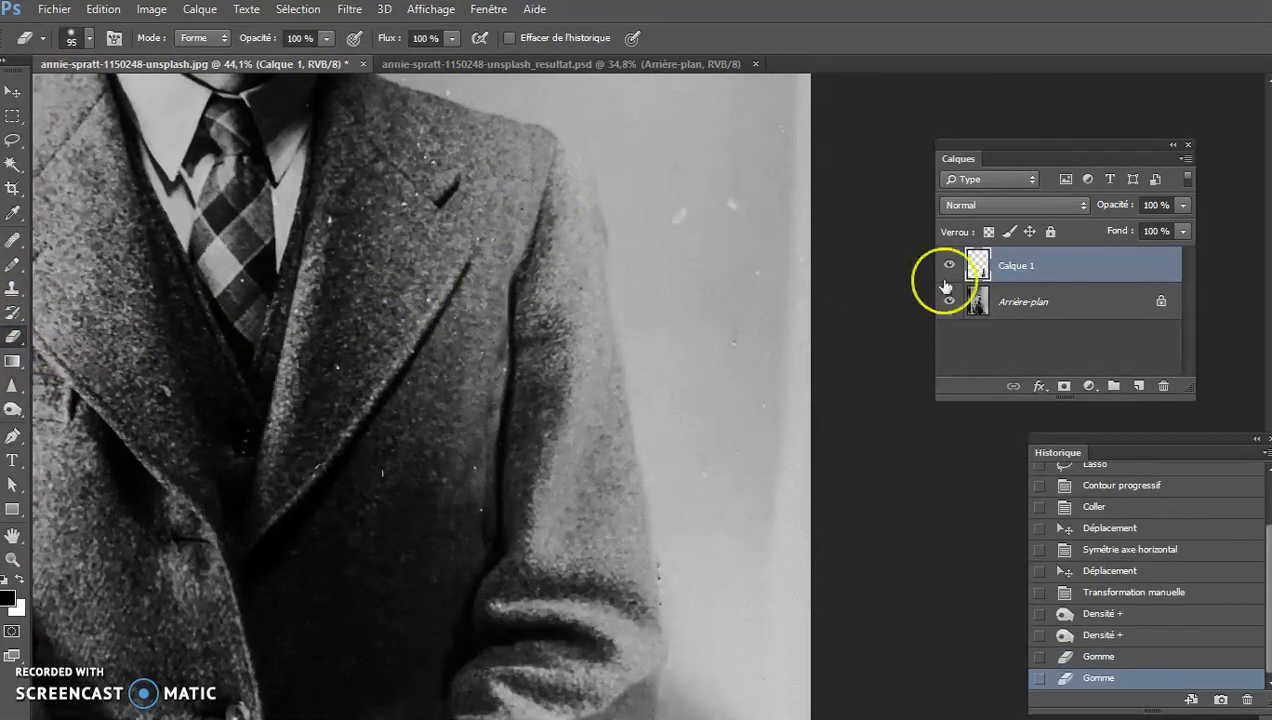
{"action": "left_click", "coordinate": [948, 302]}
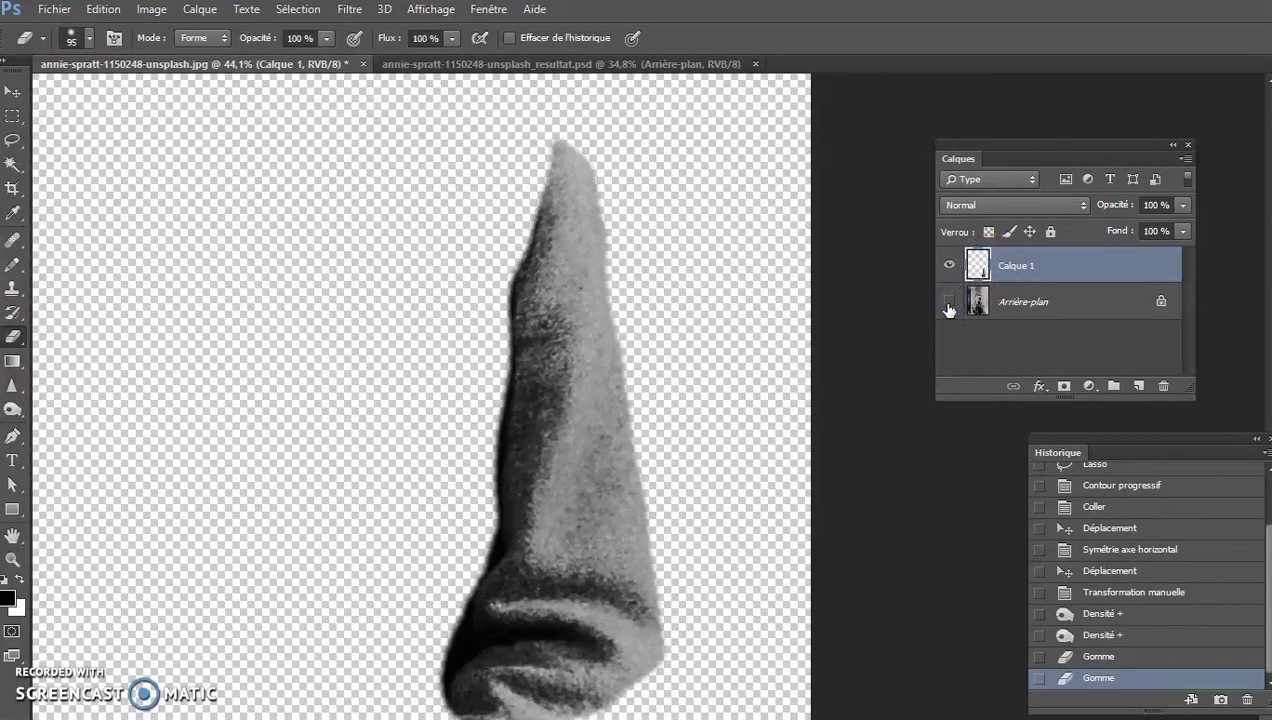
{"action": "left_click", "coordinate": [948, 302]}
- Erase the excess along the sleeve copy's inner edge and around the folds at the cuff to blend it into the original jacket
{"action": "mouse_move", "coordinate": [511, 318]}
{"action": "left_mouse_down"}
{"action": "mouse_move", "coordinate": [482, 327]}
{"action": "mouse_move", "coordinate": [509, 239]}
{"action": "mouse_move", "coordinate": [482, 402]}
{"action": "left_mouse_up"}
{"action": "left_click_drag", "start_coordinate": [488, 368], "coordinate": [483, 420]}
{"action": "left_click_drag", "start_coordinate": [489, 371], "coordinate": [484, 412]}
{"action": "mouse_move", "coordinate": [470, 472]}
{"action": "left_mouse_down"}
{"action": "mouse_move", "coordinate": [443, 391]}
{"action": "mouse_move", "coordinate": [452, 462]}
{"action": "mouse_move", "coordinate": [431, 445]}
{"action": "mouse_move", "coordinate": [590, 500]}
{"action": "mouse_move", "coordinate": [579, 467]}
{"action": "mouse_move", "coordinate": [555, 503]}
{"action": "mouse_move", "coordinate": [640, 517]}
{"action": "mouse_move", "coordinate": [559, 542]}
{"action": "mouse_move", "coordinate": [604, 547]}
{"action": "mouse_move", "coordinate": [651, 509]}
{"action": "mouse_move", "coordinate": [588, 559]}
{"action": "mouse_move", "coordinate": [539, 553]}
{"action": "mouse_move", "coordinate": [551, 539]}
{"action": "mouse_move", "coordinate": [501, 542]}
{"action": "mouse_move", "coordinate": [549, 514]}
{"action": "mouse_move", "coordinate": [646, 505]}
{"action": "mouse_move", "coordinate": [570, 533]}
{"action": "mouse_move", "coordinate": [505, 523]}
{"action": "mouse_move", "coordinate": [612, 508]}
{"action": "left_mouse_up"}
{"action": "left_click", "coordinate": [418, 519]}
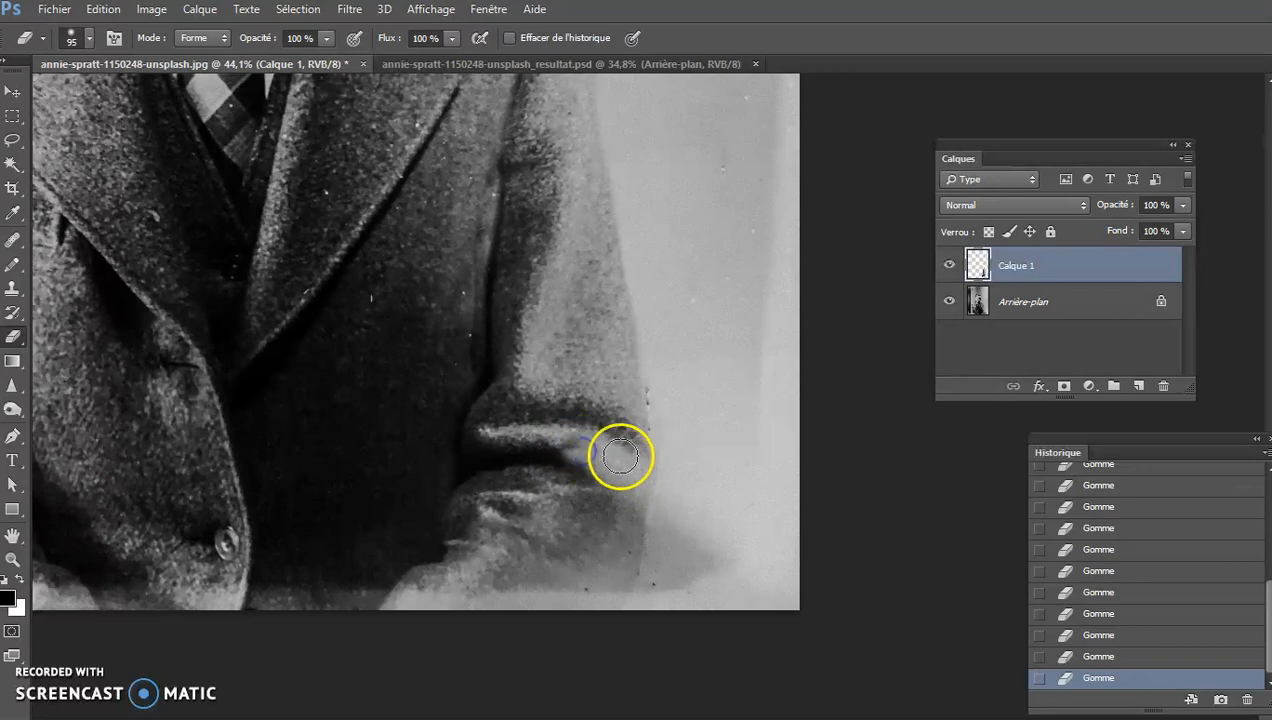
{"action": "mouse_move", "coordinate": [639, 486]}
{"action": "left_mouse_down"}
{"action": "mouse_move", "coordinate": [596, 446]}
{"action": "mouse_move", "coordinate": [633, 454]}
{"action": "mouse_move", "coordinate": [616, 449]}
{"action": "left_mouse_up"}
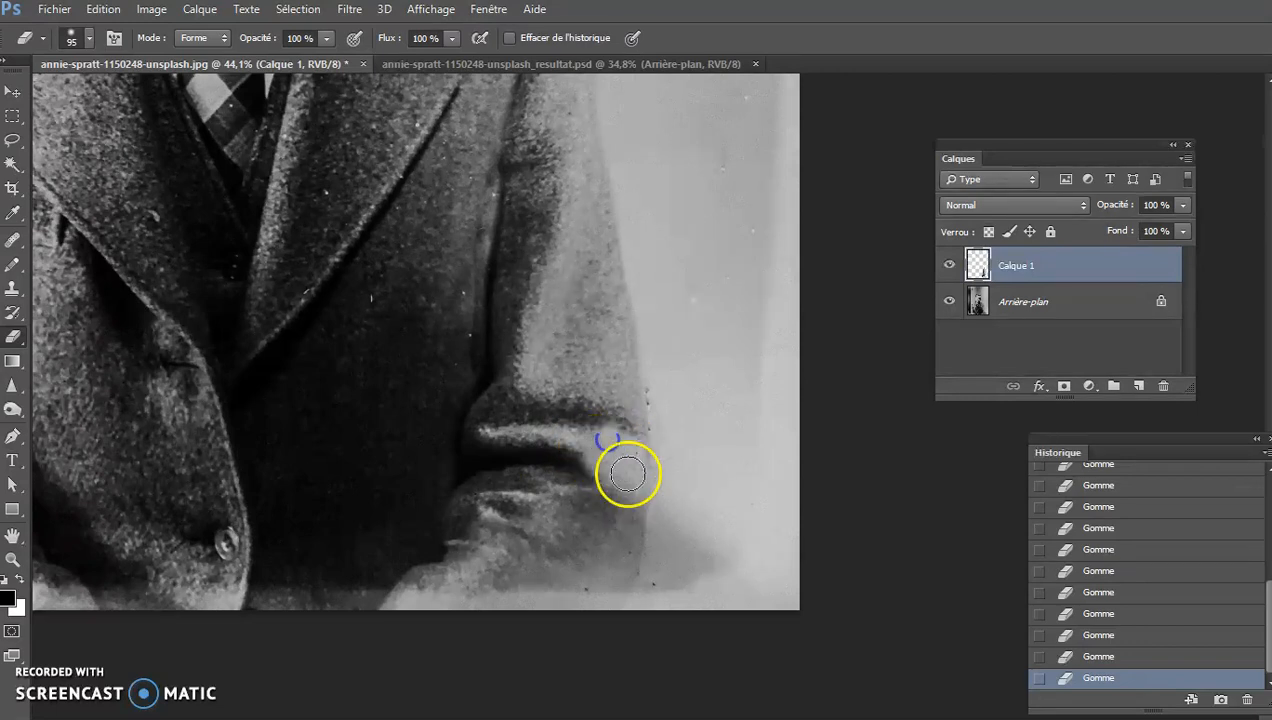
- Crop the portrait slightly inward on all sides to trim away its damaged borders
{"action": "key", "text": "ctrl+0"}
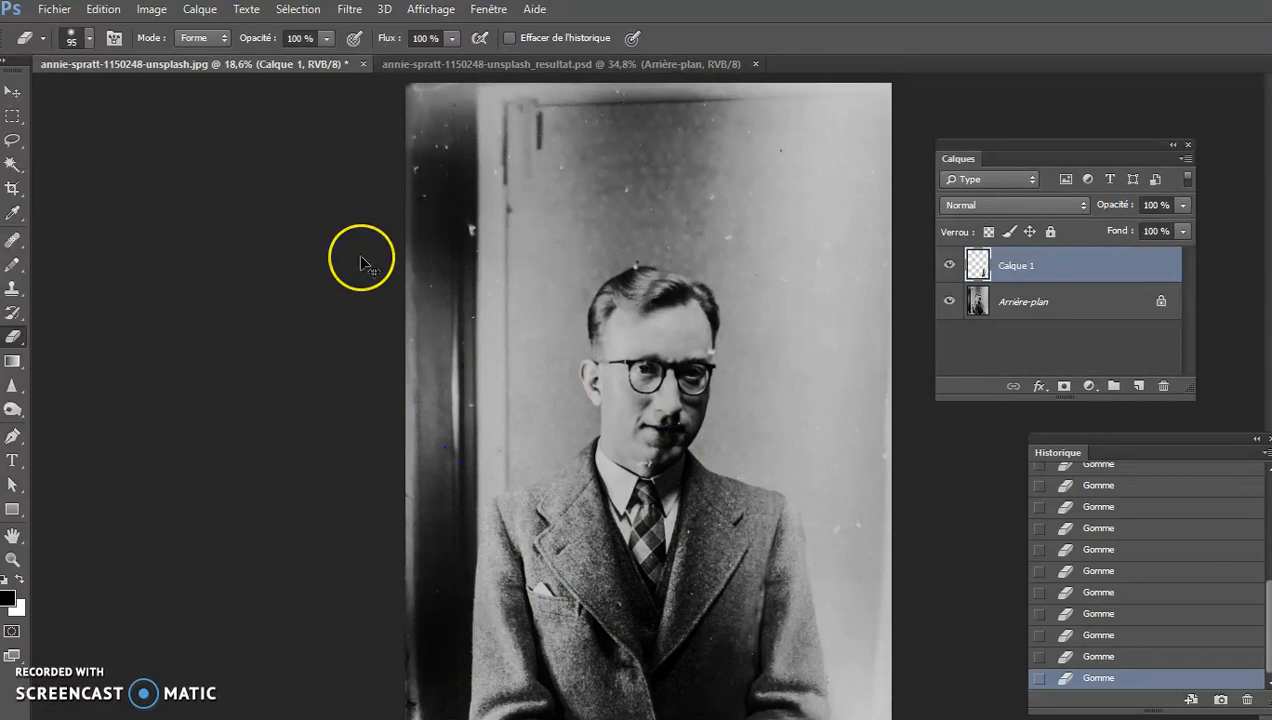
{"action": "key", "text": "ctrl+minus"}
{"action": "key", "text": "ctrl+minus"}
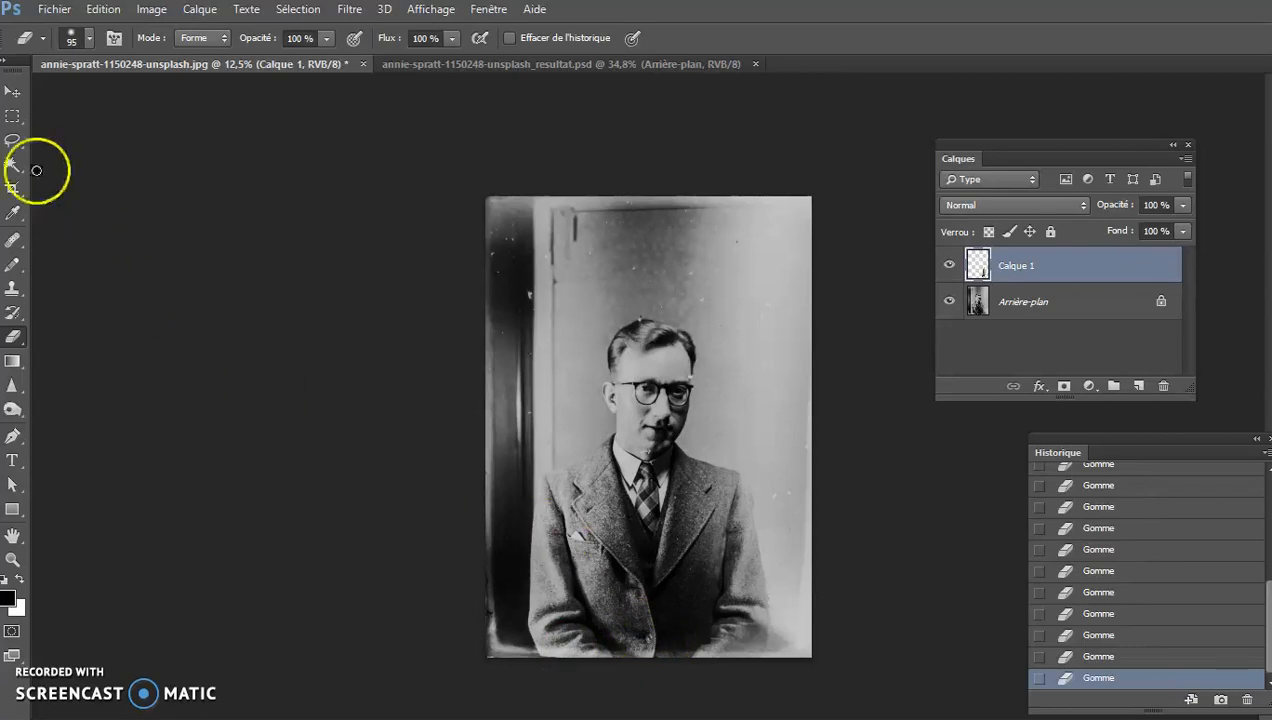
{"action": "left_click", "coordinate": [12, 189]}
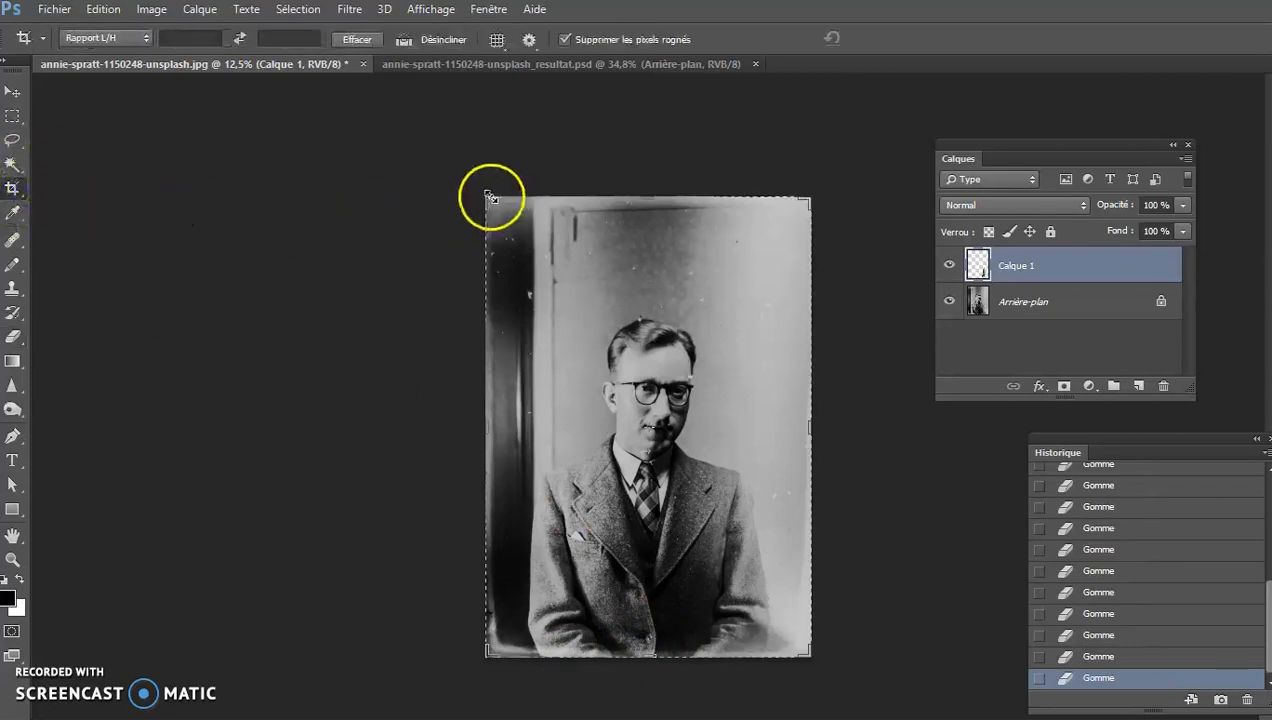
{"action": "left_click_drag", "start_coordinate": [485, 195], "coordinate": [490, 200]}
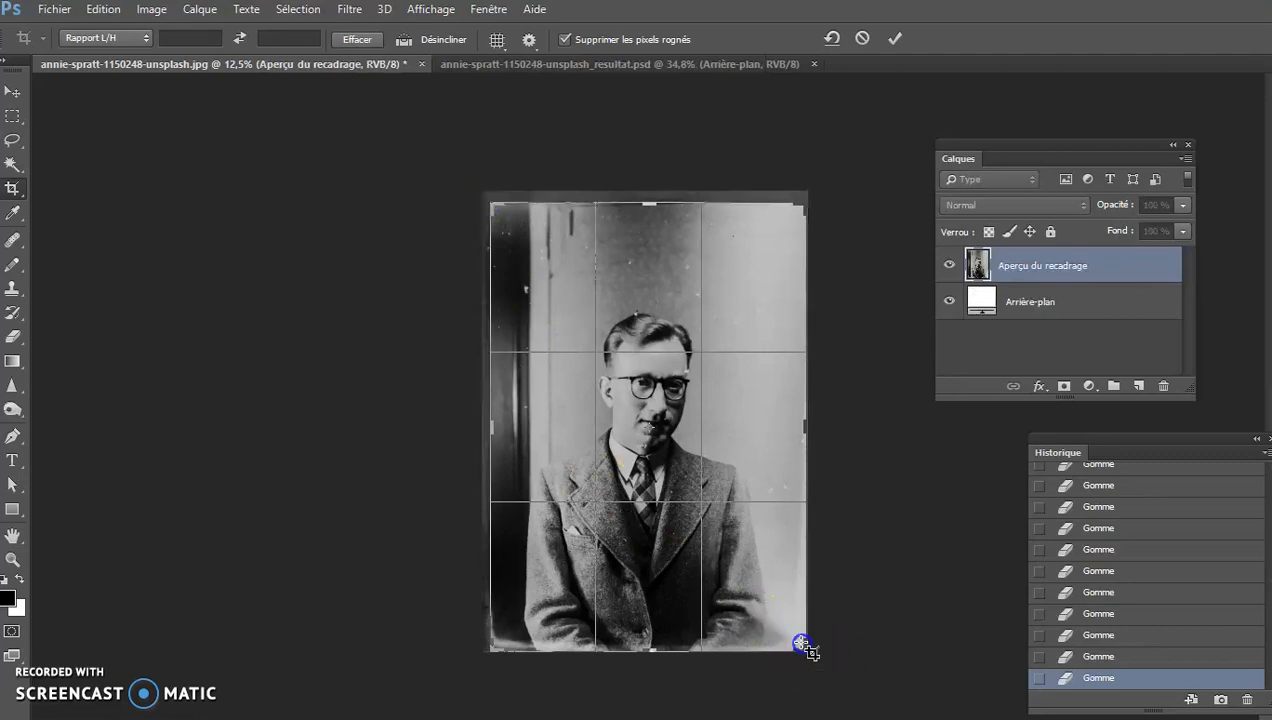
{"action": "left_click_drag", "start_coordinate": [800, 648], "coordinate": [795, 636]}
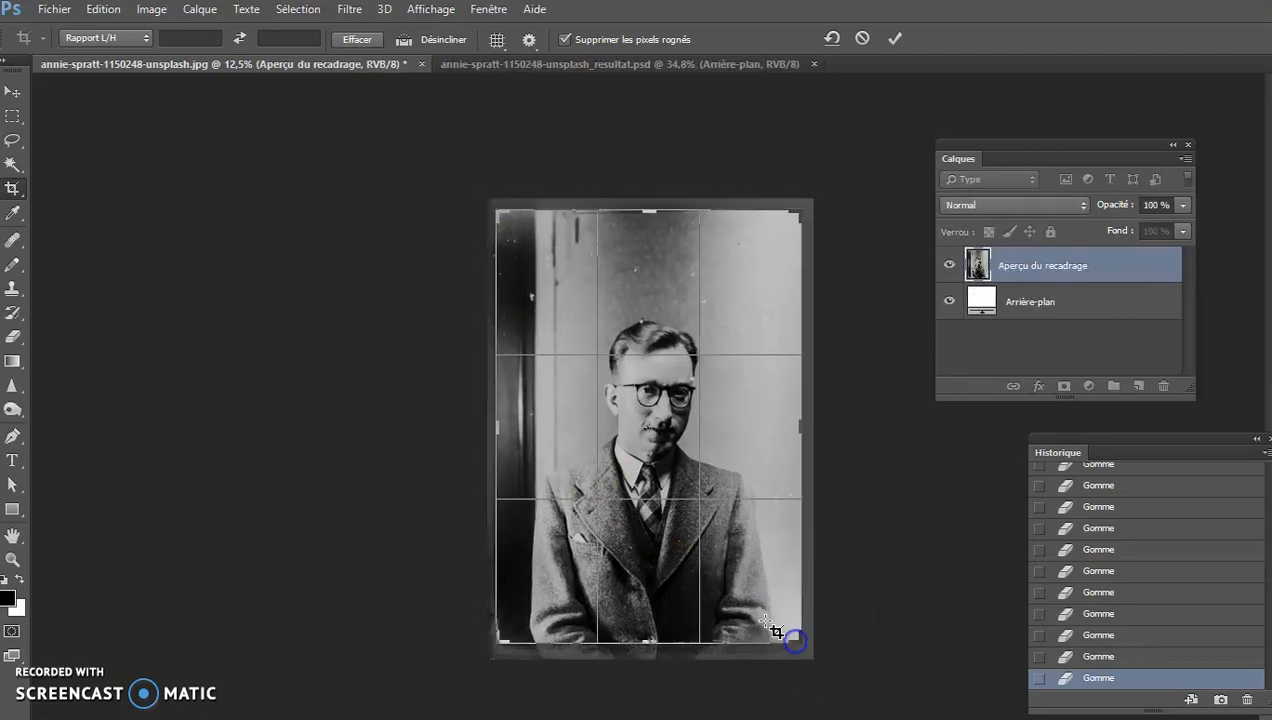
{"action": "mouse_move", "coordinate": [645, 446]}
{"action": "left_mouse_down"}
{"action": "mouse_move", "coordinate": [650, 426]}
{"action": "mouse_move", "coordinate": [647, 436]}
{"action": "left_mouse_up"}
{"action": "key", "text": "Return"}
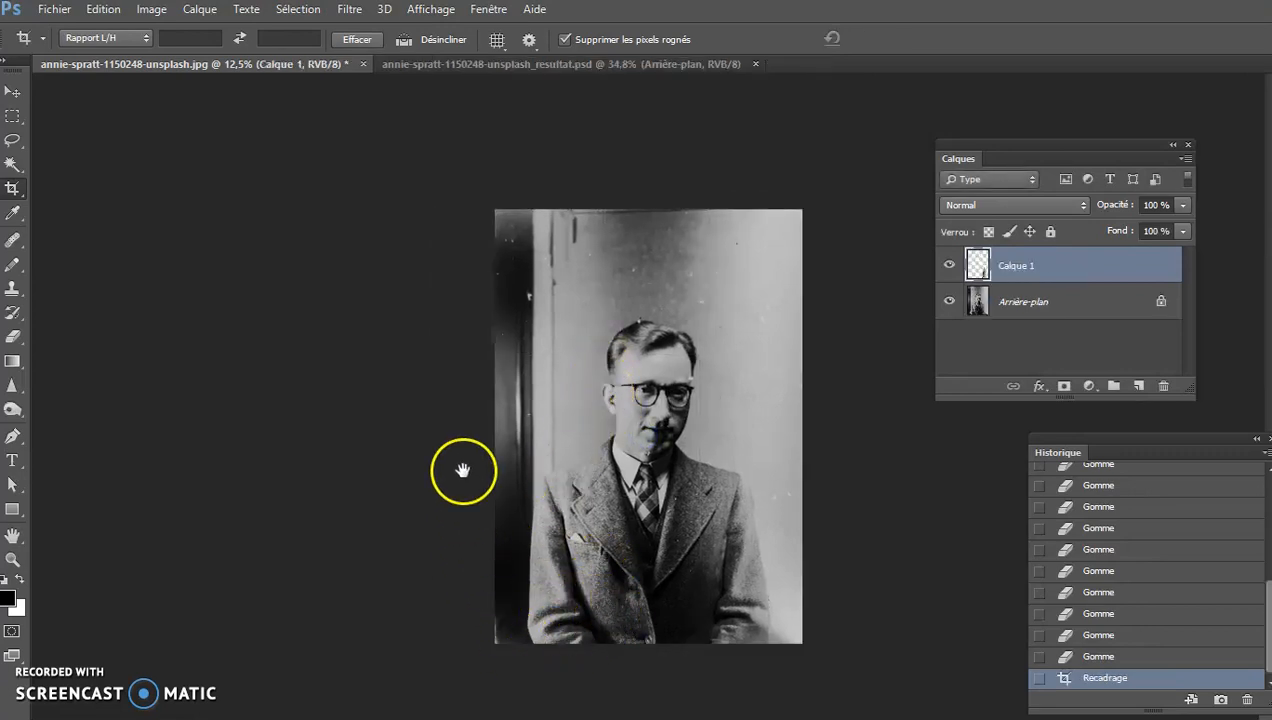
- Examine the jacket, face and collar up close for remaining scratches and white spots
{"action": "left_click_drag", "start_coordinate": [539, 662], "coordinate": [582, 600]}
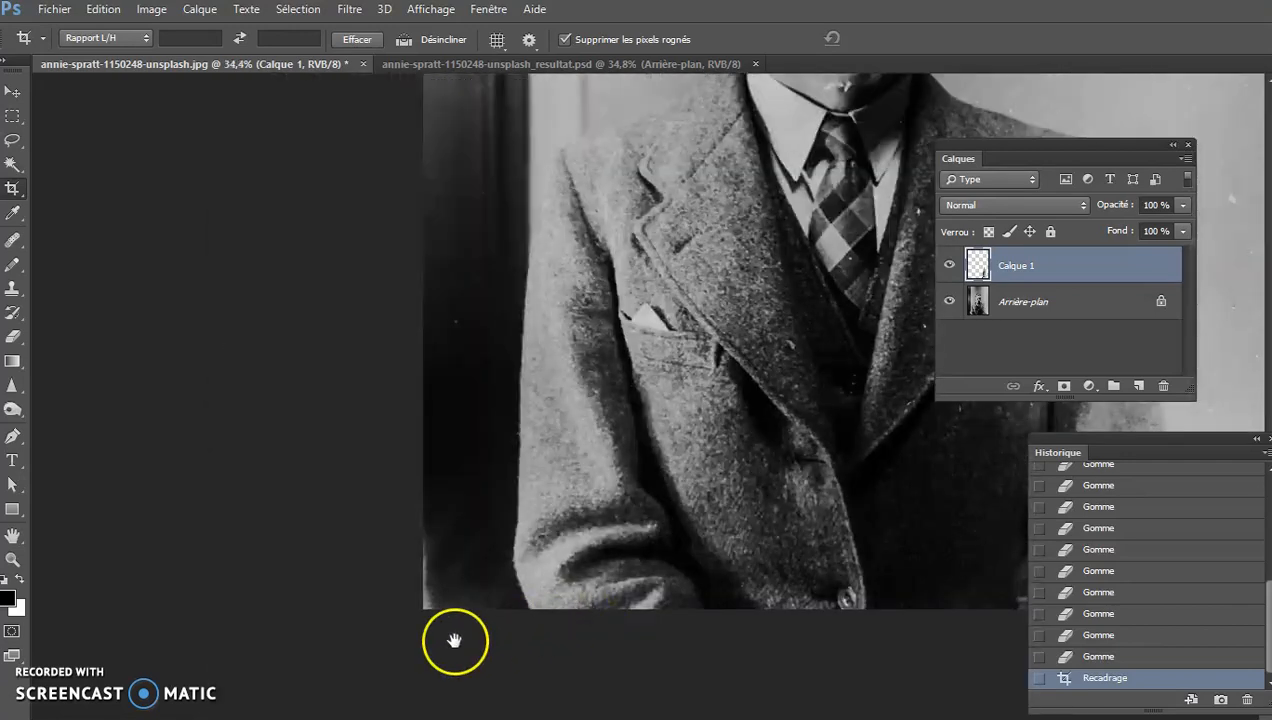
{"action": "left_click_drag", "start_coordinate": [700, 428], "coordinate": [404, 510]}
{"action": "left_click_drag", "start_coordinate": [482, 406], "coordinate": [533, 530]}
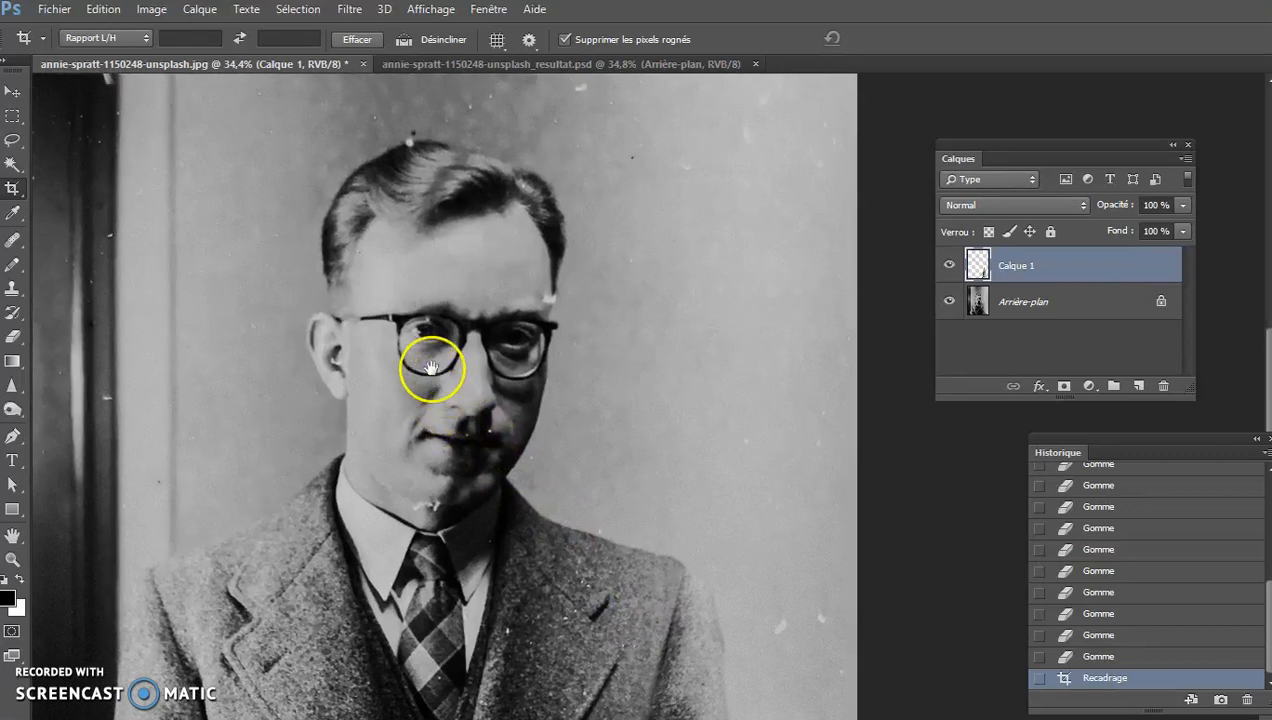
{"action": "left_click_drag", "start_coordinate": [315, 349], "coordinate": [369, 403]}
{"action": "left_click_drag", "start_coordinate": [335, 361], "coordinate": [363, 346]}
{"action": "left_click_drag", "start_coordinate": [522, 503], "coordinate": [488, 460]}
{"action": "left_click_drag", "start_coordinate": [519, 540], "coordinate": [585, 453]}
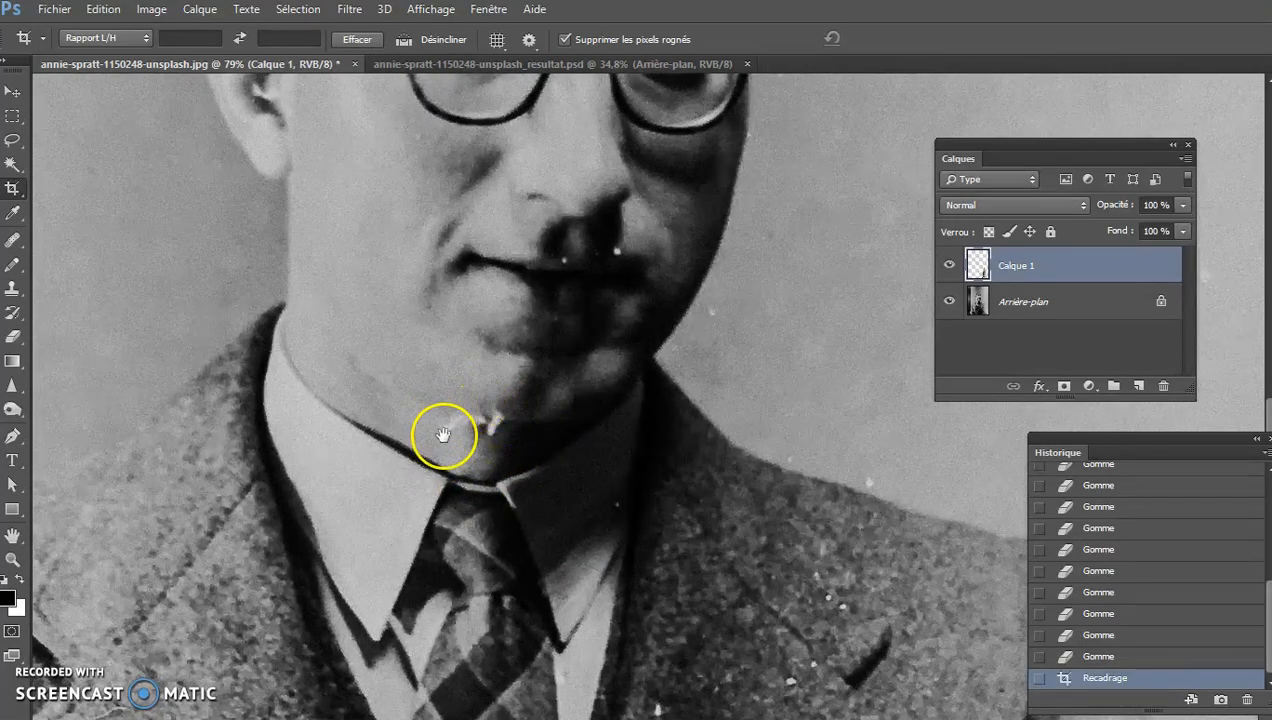
{"action": "left_click_drag", "start_coordinate": [487, 436], "coordinate": [517, 425]}
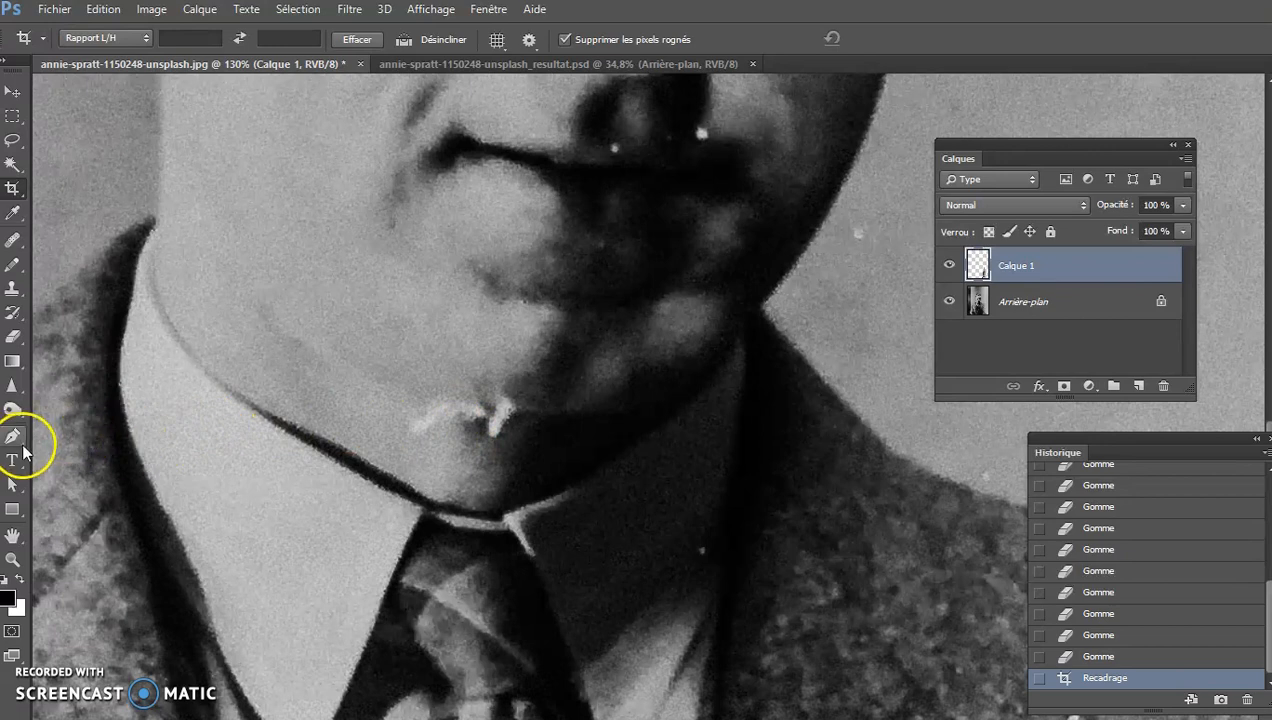
- Set up the Correcteur tool with a 32 px brush at 39% hardness
{"action": "key", "text": "j"}
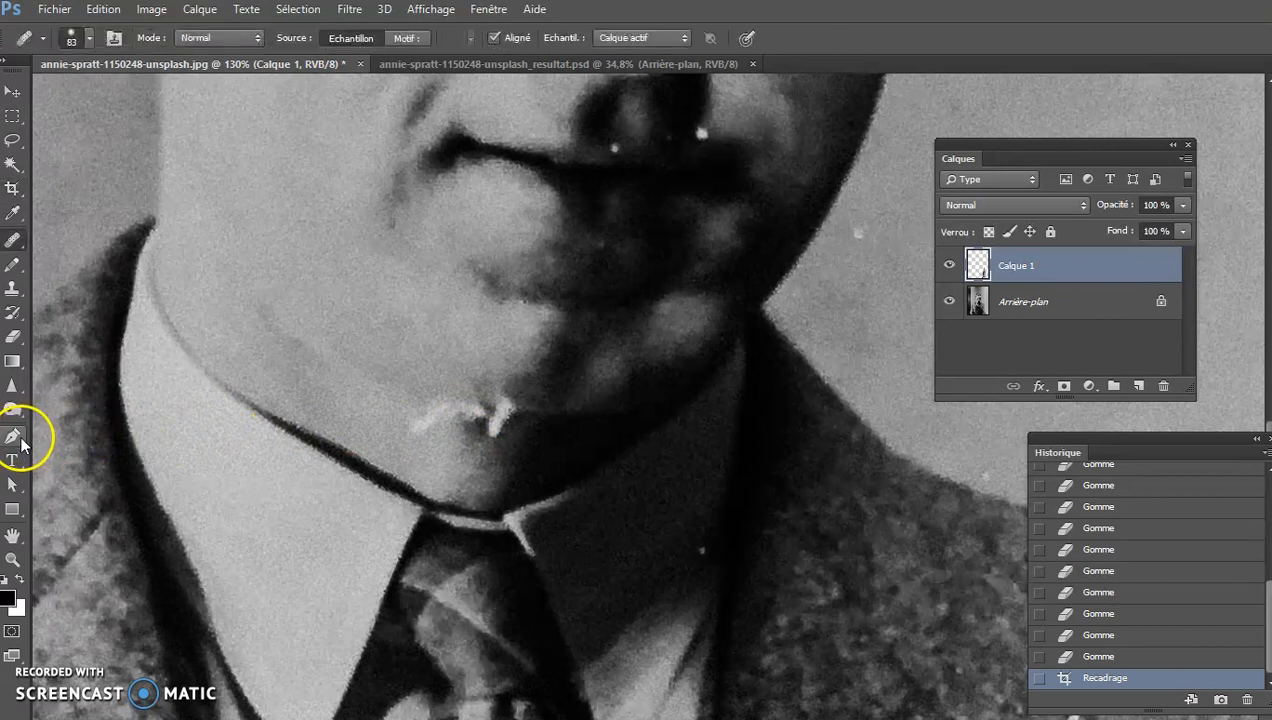
{"action": "left_click", "coordinate": [16, 242]}
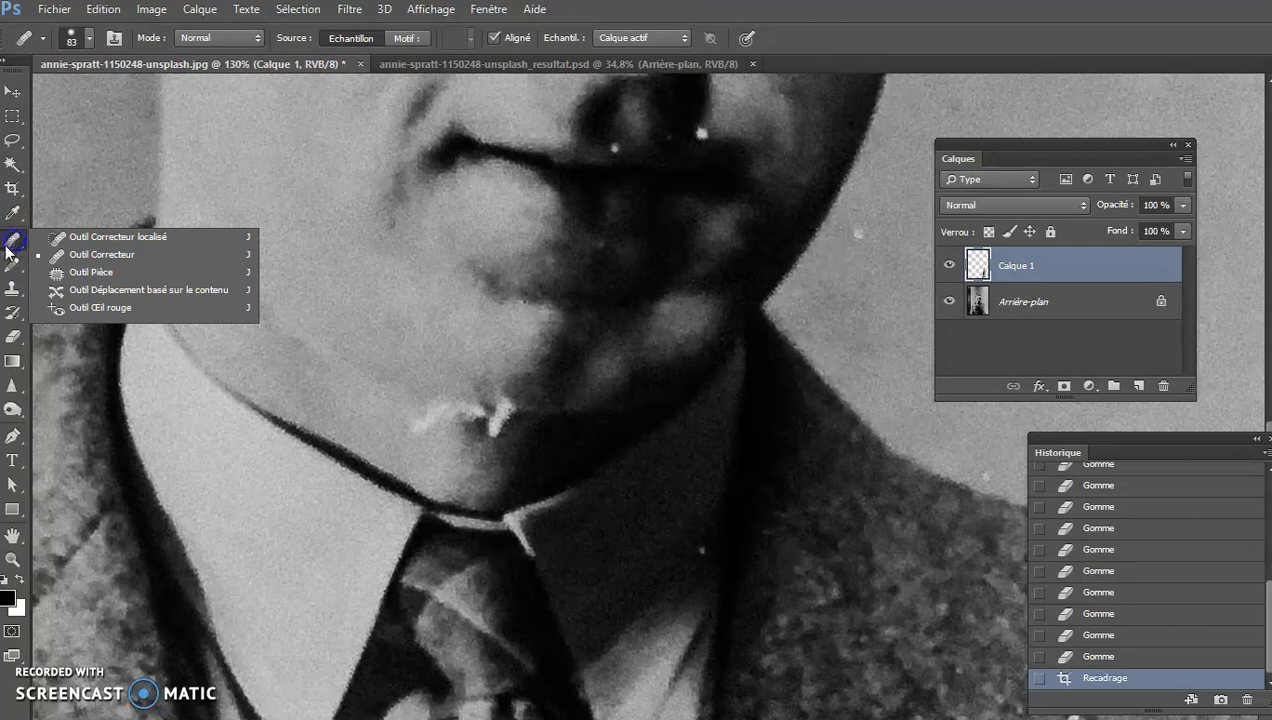
{"action": "left_click", "coordinate": [11, 246]}
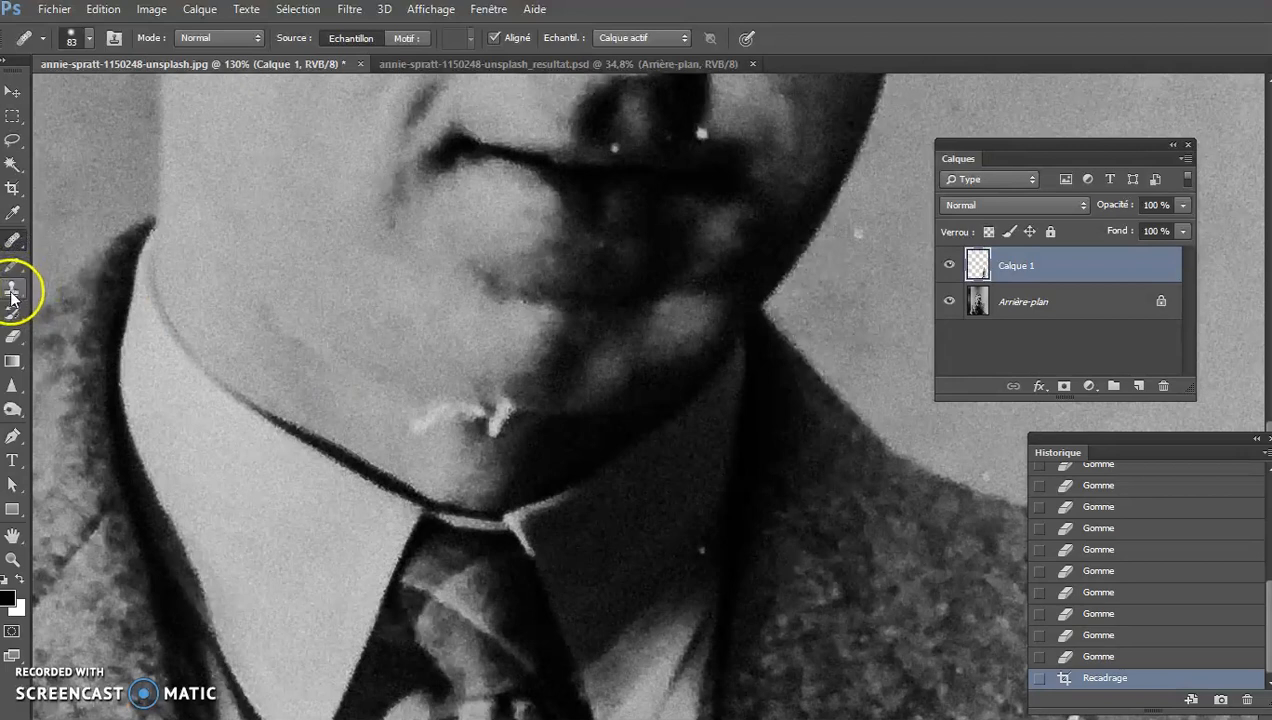
{"action": "left_click_drag", "start_coordinate": [395, 391], "coordinate": [350, 389]}
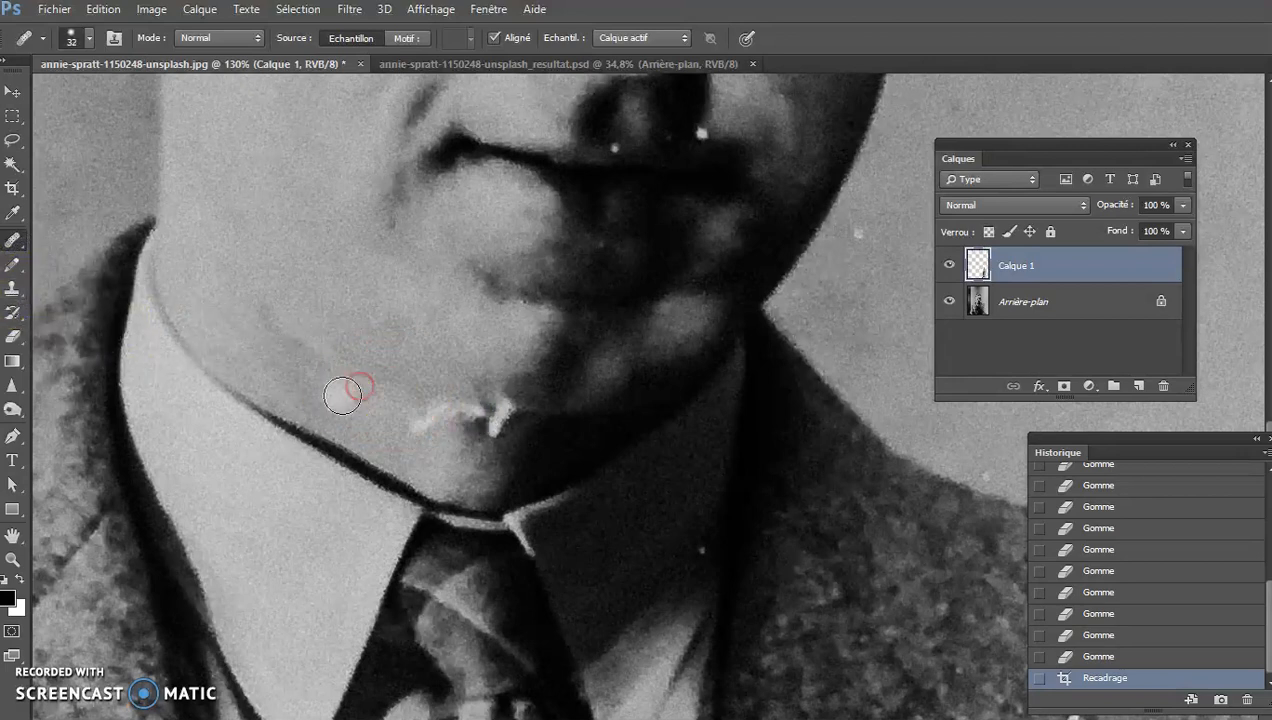
{"action": "left_click", "coordinate": [86, 36]}
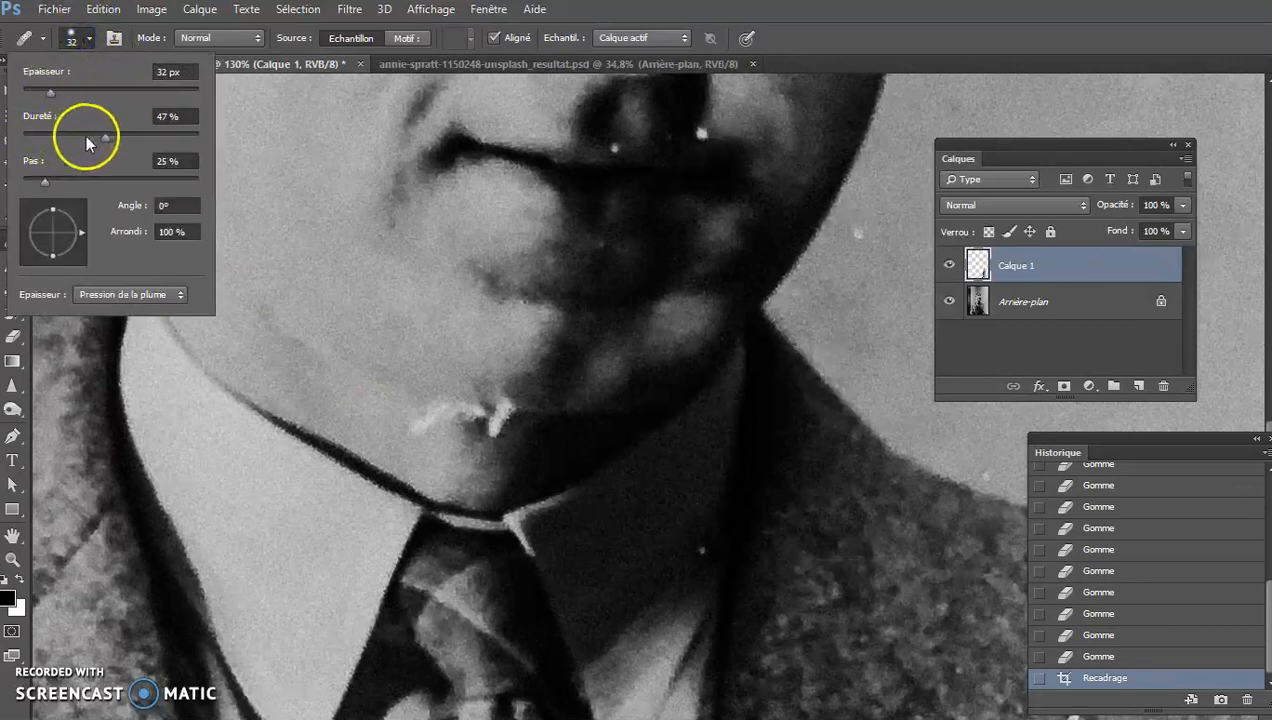
{"action": "left_click", "coordinate": [90, 134]}
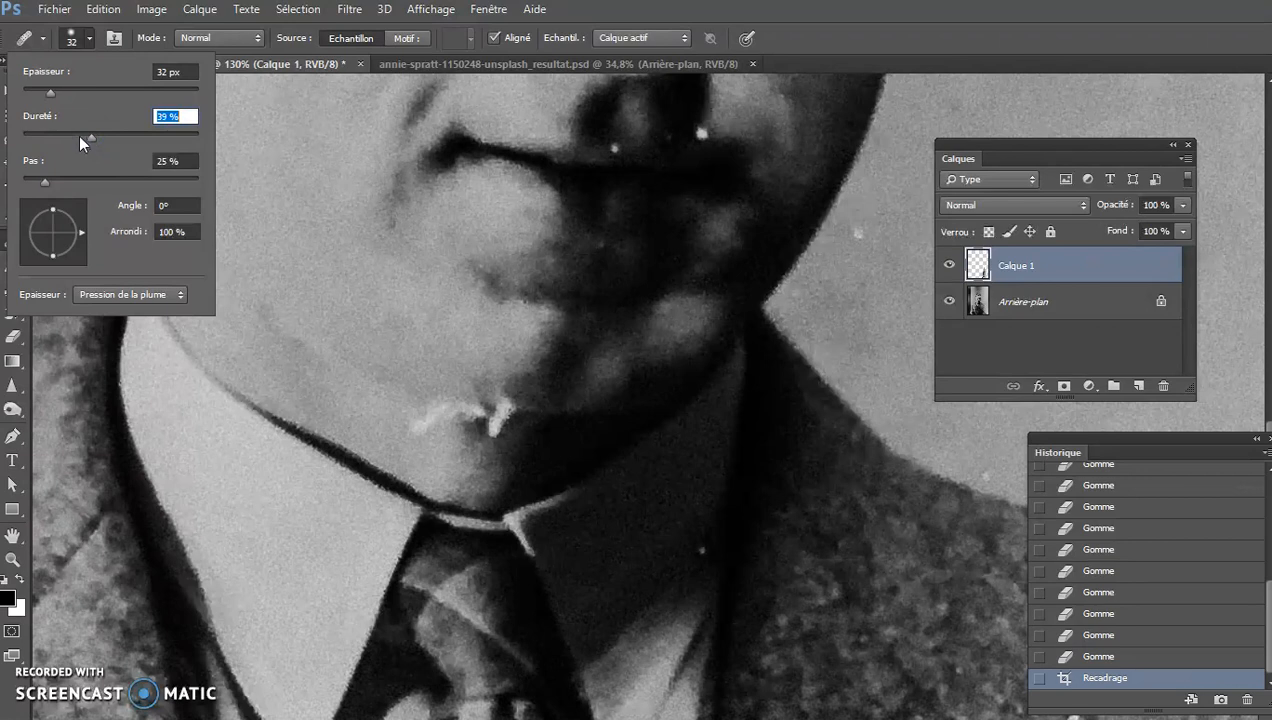
{"action": "left_click", "coordinate": [841, 22]}
- Try the Correcteur on Calque 1 over the white mark under the chin, and check the layers by switching their visibility
{"action": "left_click_drag", "start_coordinate": [481, 326], "coordinate": [378, 403]}
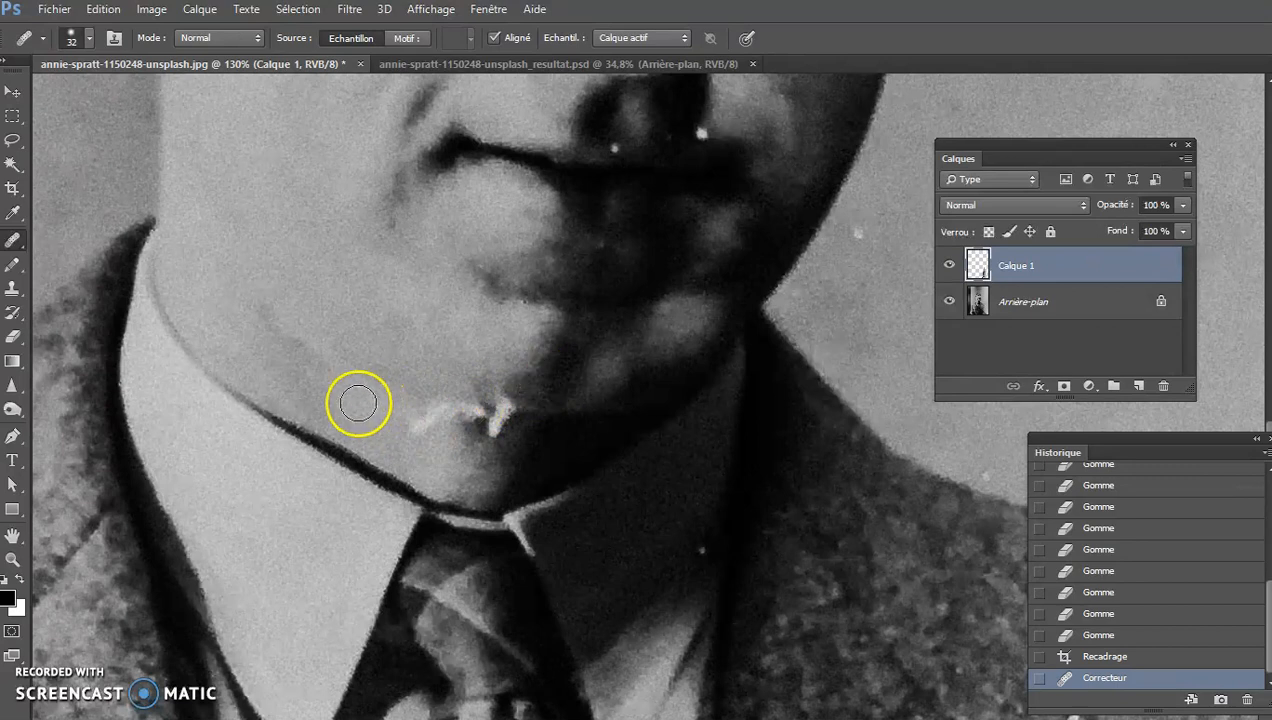
{"action": "left_click", "coordinate": [1022, 305]}
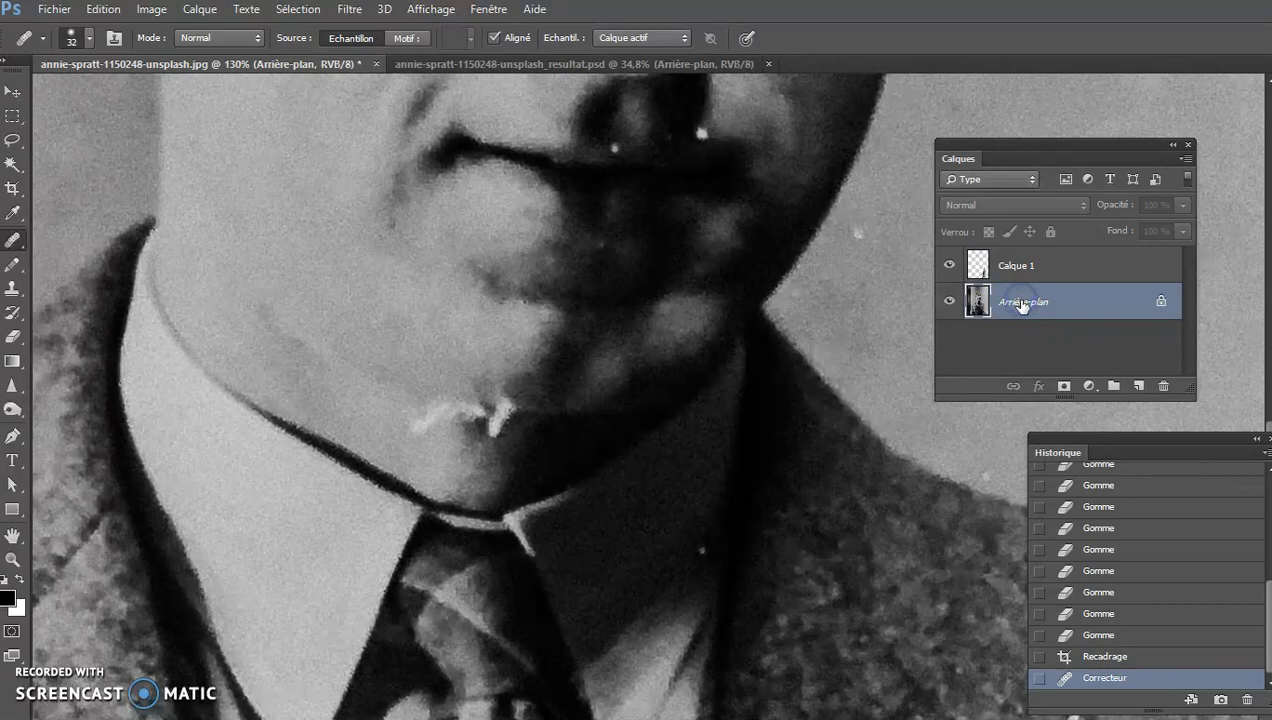
{"action": "left_click", "coordinate": [1038, 279]}
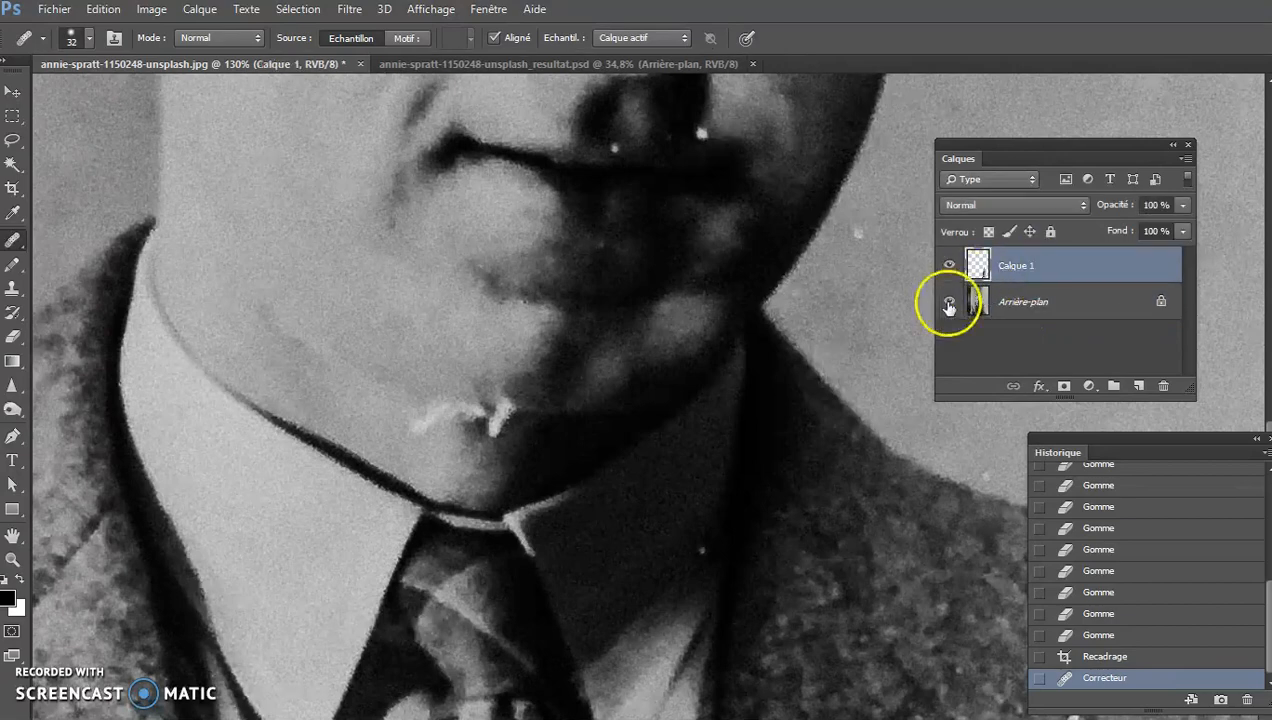
{"action": "left_click", "coordinate": [949, 301]}
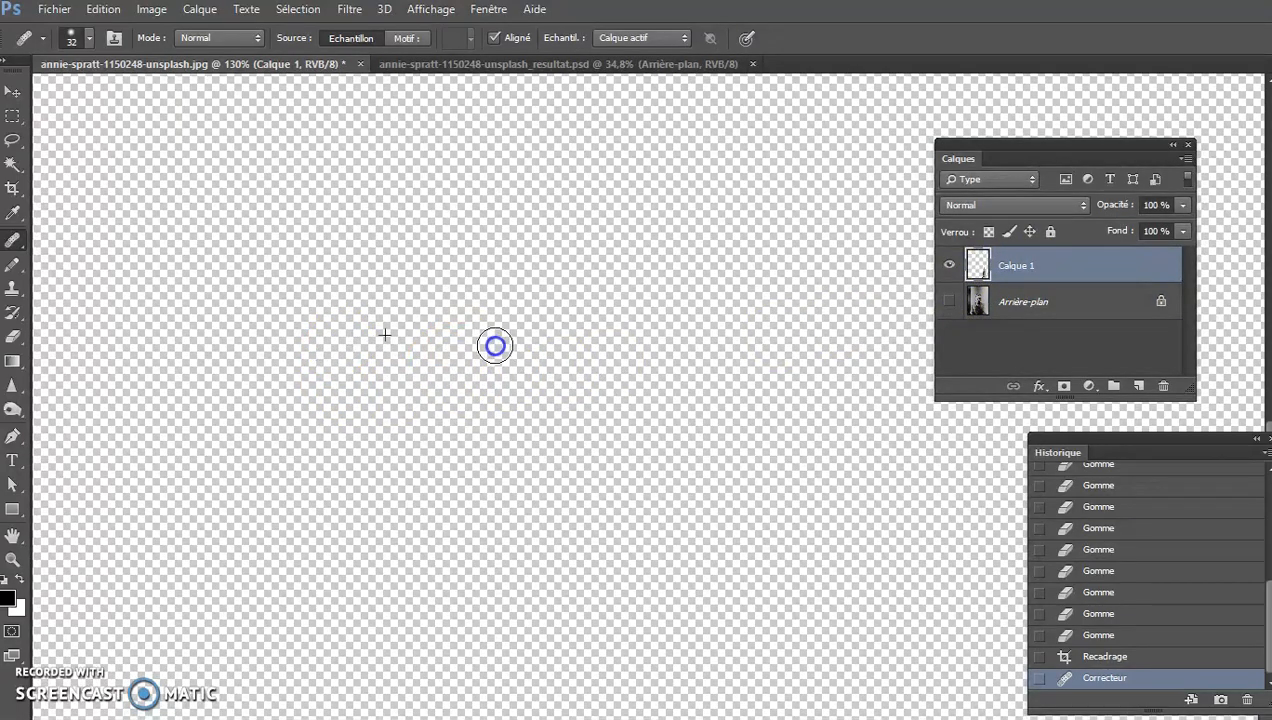
{"action": "left_click", "coordinate": [949, 301]}
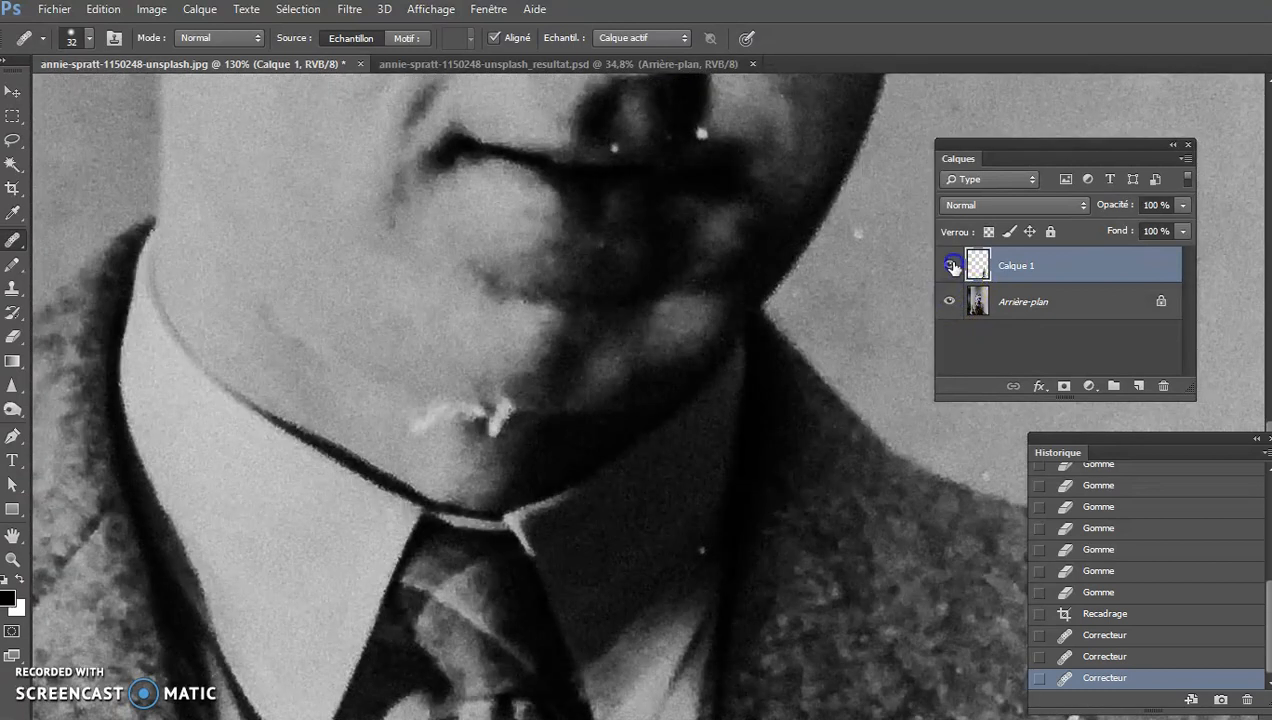
{"action": "left_click", "coordinate": [951, 265]}
- Heal the white marks under the chin on the Arrière-plan layer with skin sampled nearby, using the Correcteur at 32 px and 43 px
{"action": "left_click", "coordinate": [1040, 300]}
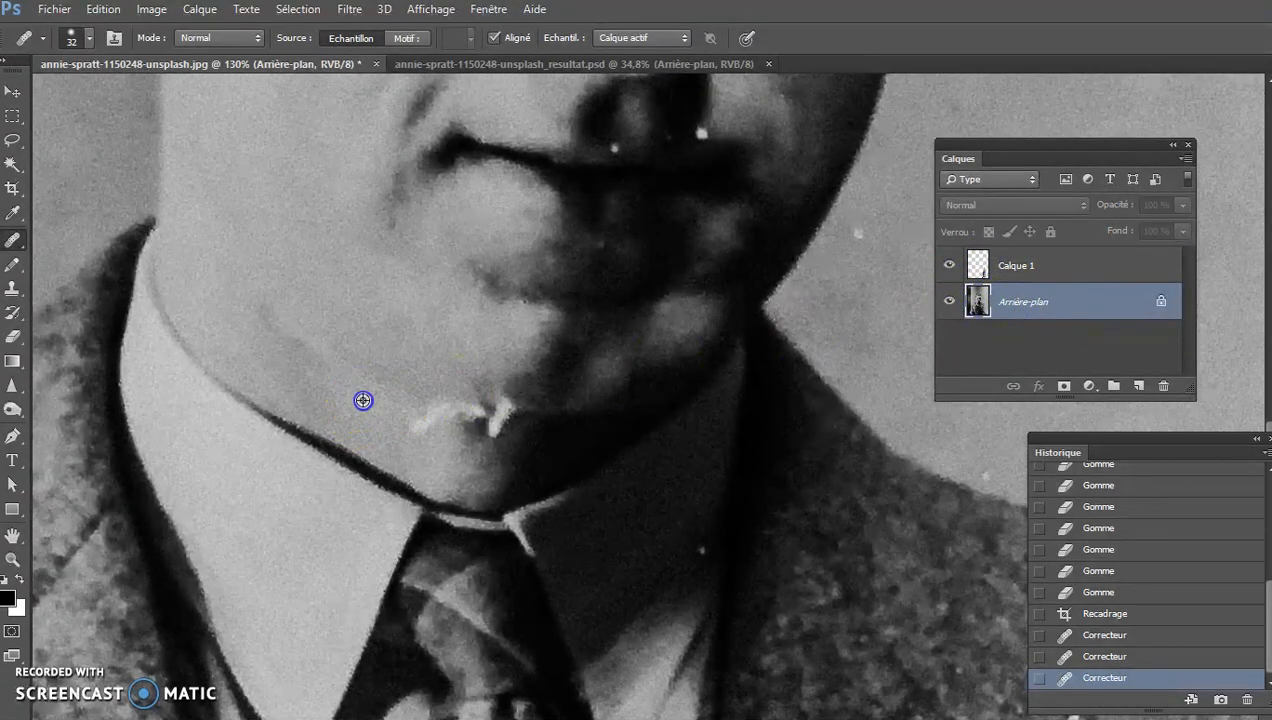
{"action": "left_click", "coordinate": [418, 421]}
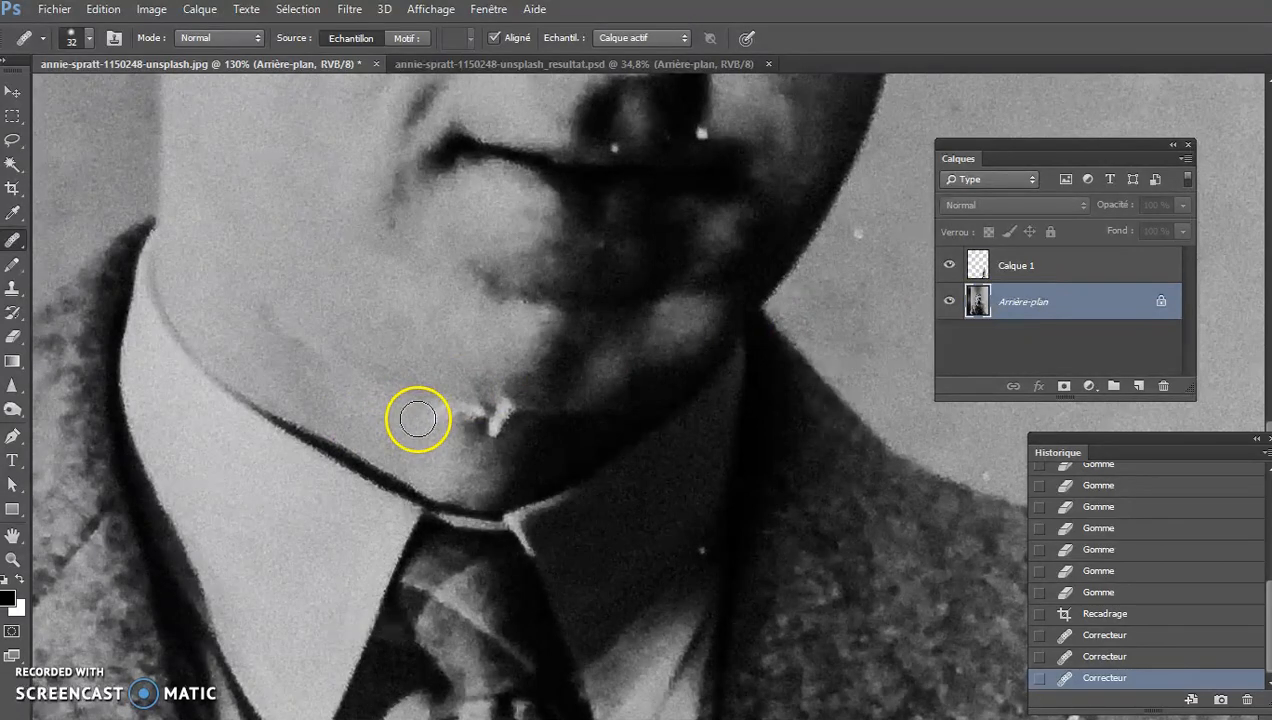
{"action": "left_click_drag", "start_coordinate": [416, 426], "coordinate": [466, 418]}
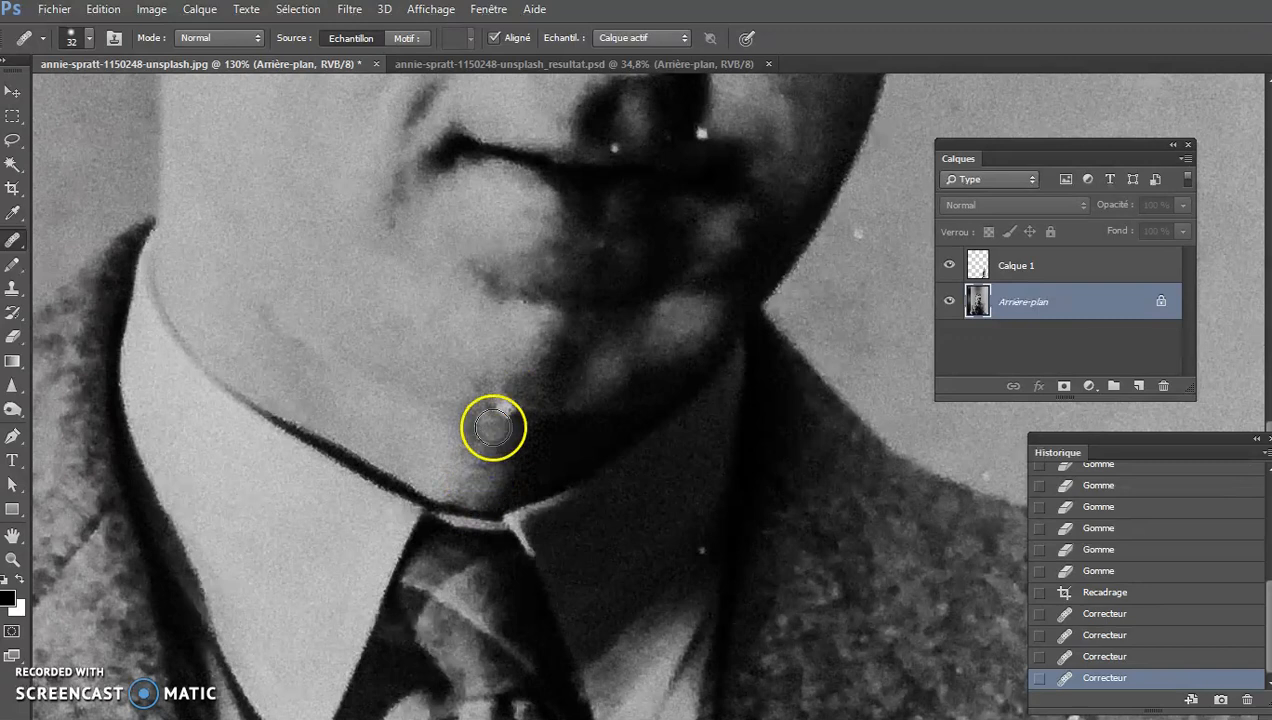
{"action": "right_click", "coordinate": [481, 477], "text": "alt"}
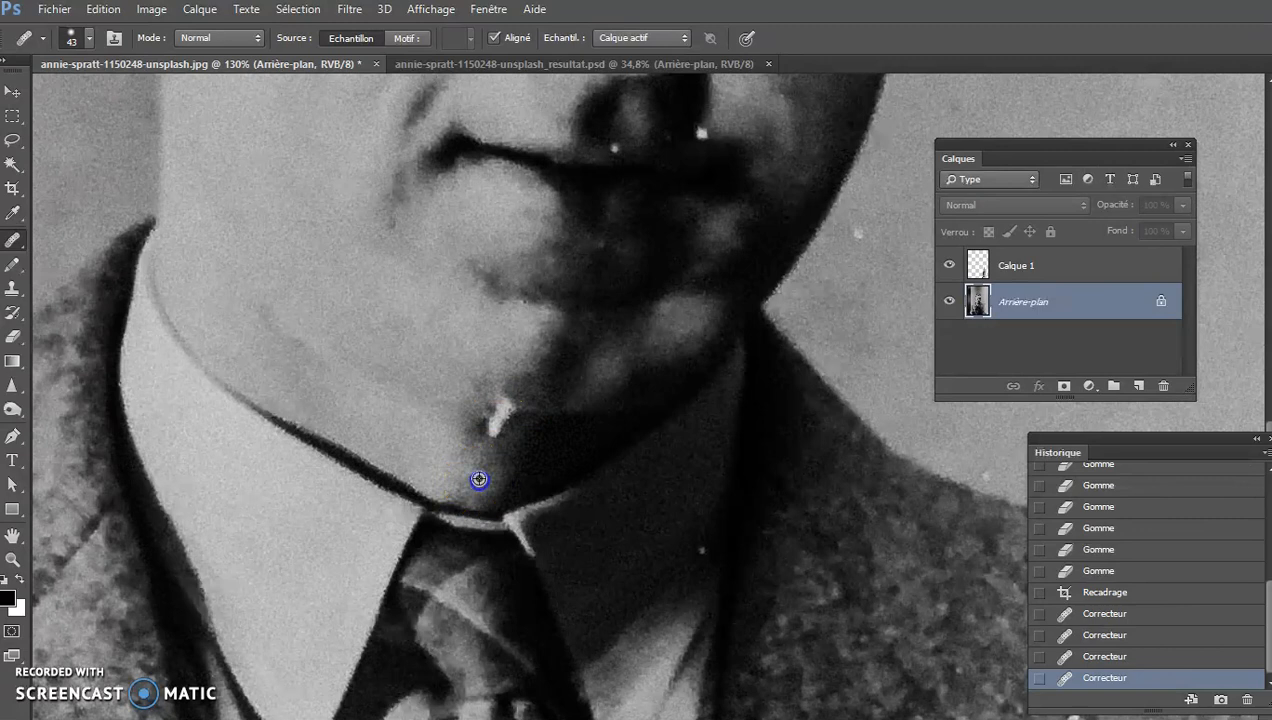
{"action": "left_click", "coordinate": [508, 411]}
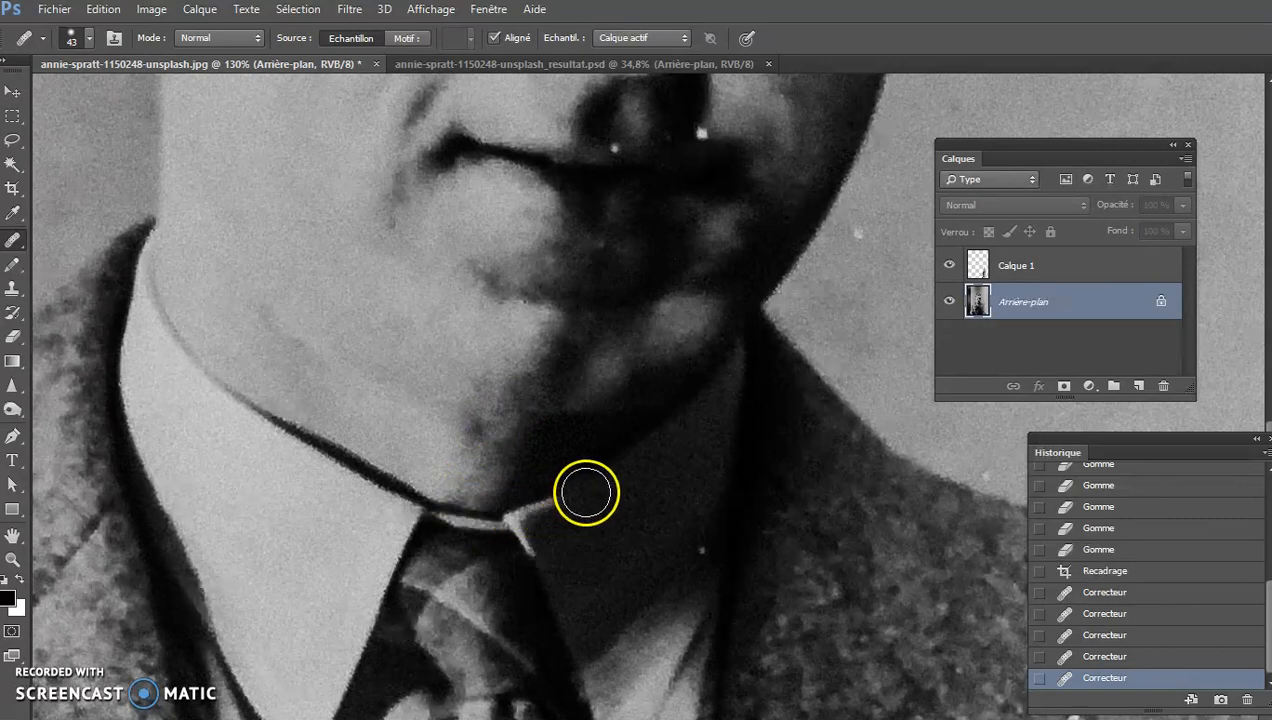
{"action": "left_click", "coordinate": [500, 433]}
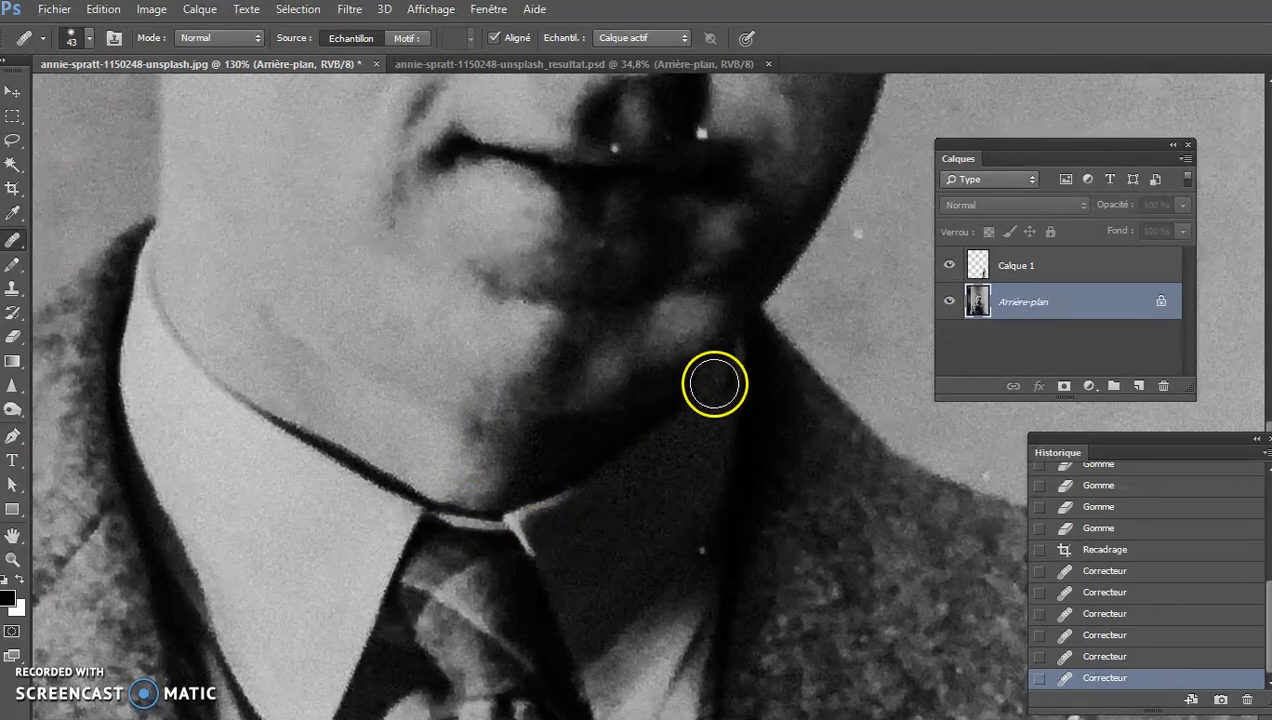
{"action": "left_click", "coordinate": [508, 481]}
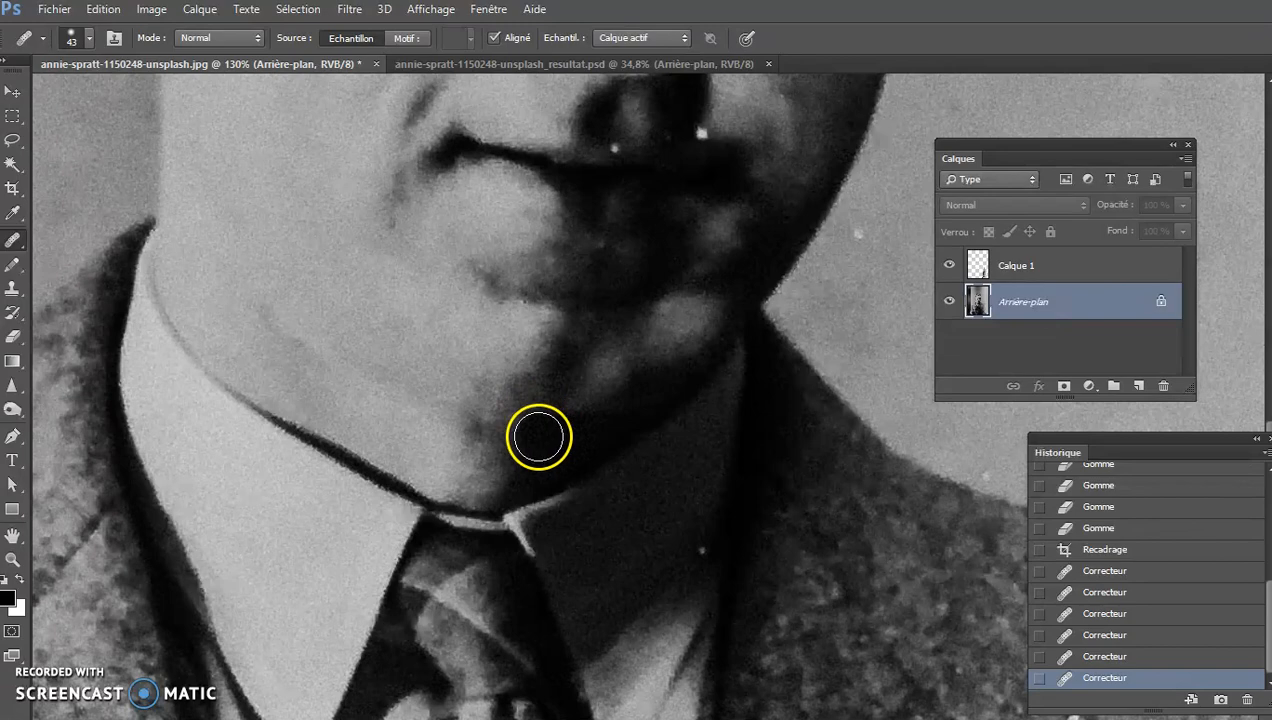
- Retouch the damaged temple edge just above the glasses on Arrière-plan with the 33 px Tampon de duplication
{"action": "left_click_drag", "start_coordinate": [577, 298], "coordinate": [466, 476]}
{"action": "left_click_drag", "start_coordinate": [523, 324], "coordinate": [446, 491]}
{"action": "left_click_drag", "start_coordinate": [452, 435], "coordinate": [568, 378]}
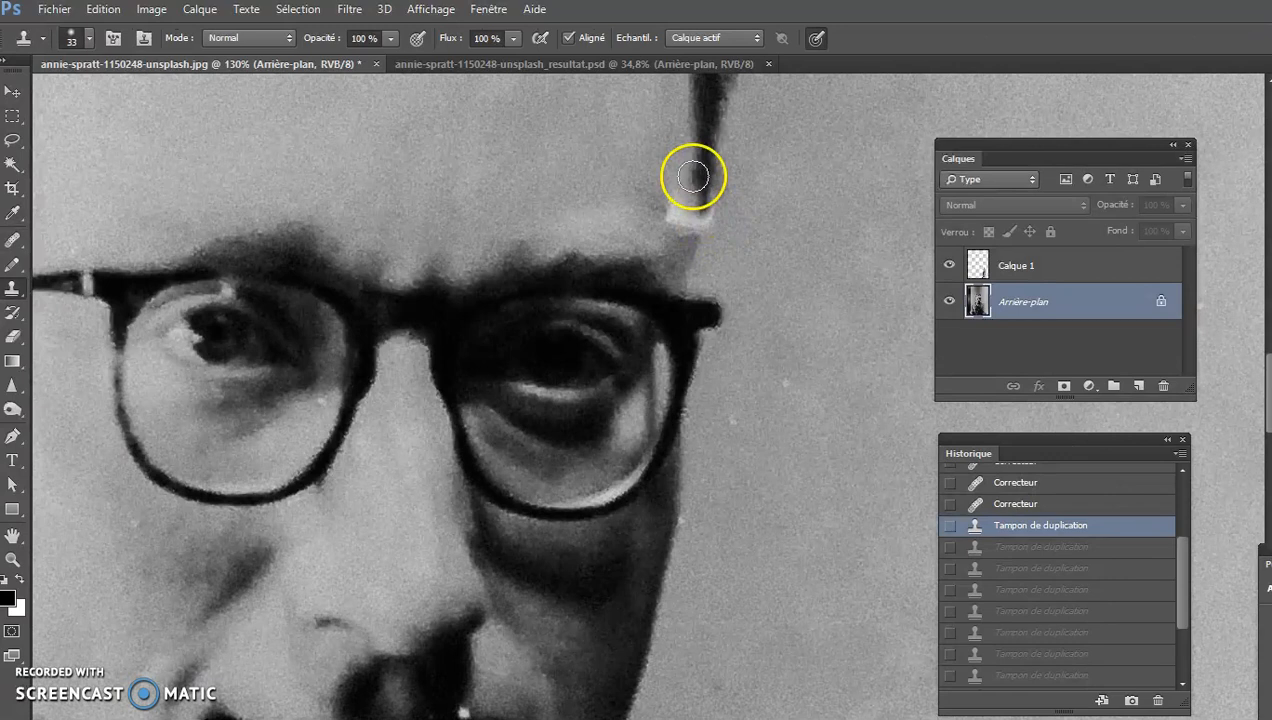
{"action": "left_click", "coordinate": [636, 293]}
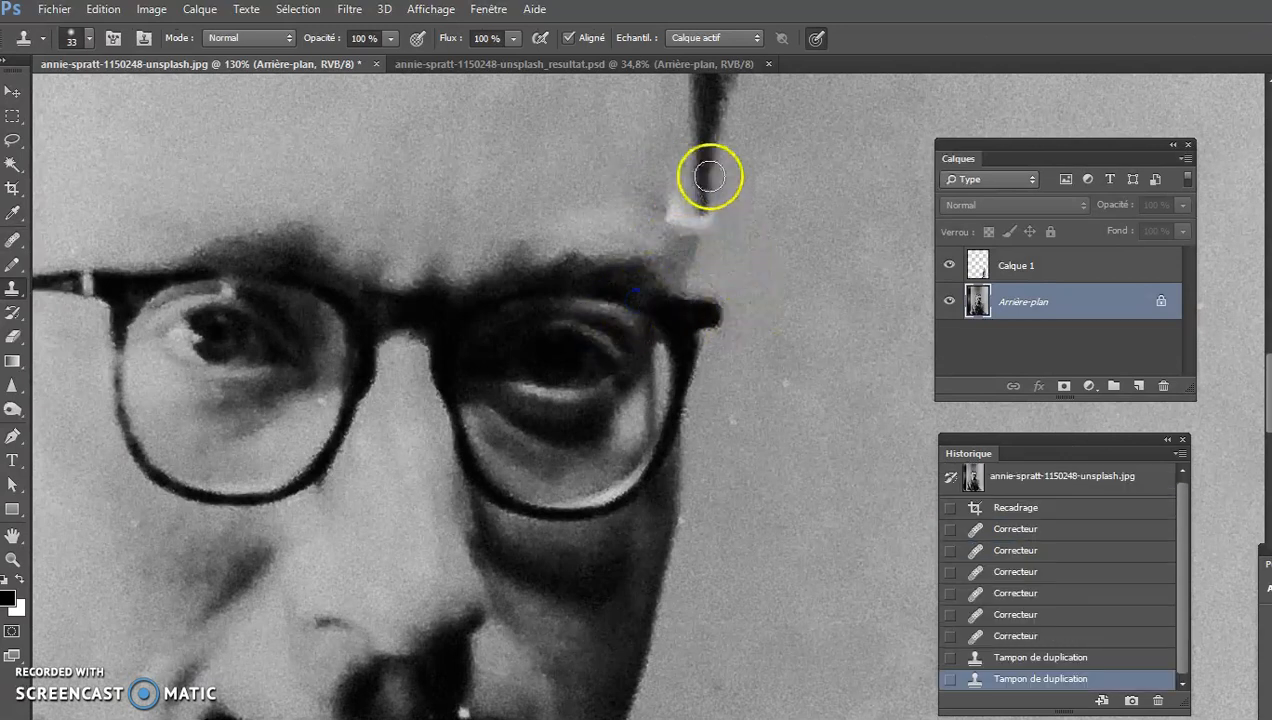
- Extend the dark sideburn down over the white mark at the temple with the Tampon de duplication at 25 px
{"action": "left_click_drag", "start_coordinate": [701, 207], "coordinate": [613, 347]}
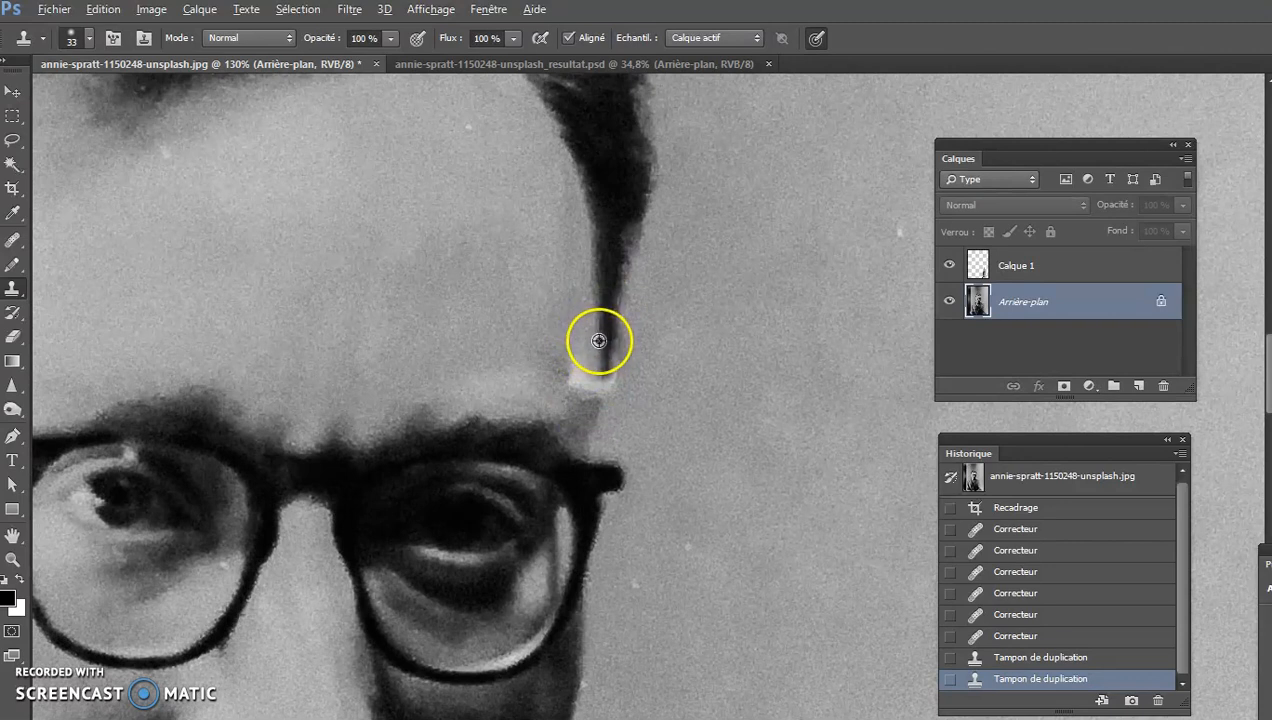
{"action": "mouse_move", "coordinate": [588, 318]}
{"action": "left_mouse_down"}
{"action": "mouse_move", "coordinate": [586, 388]}
{"action": "mouse_move", "coordinate": [596, 342]}
{"action": "left_mouse_up"}
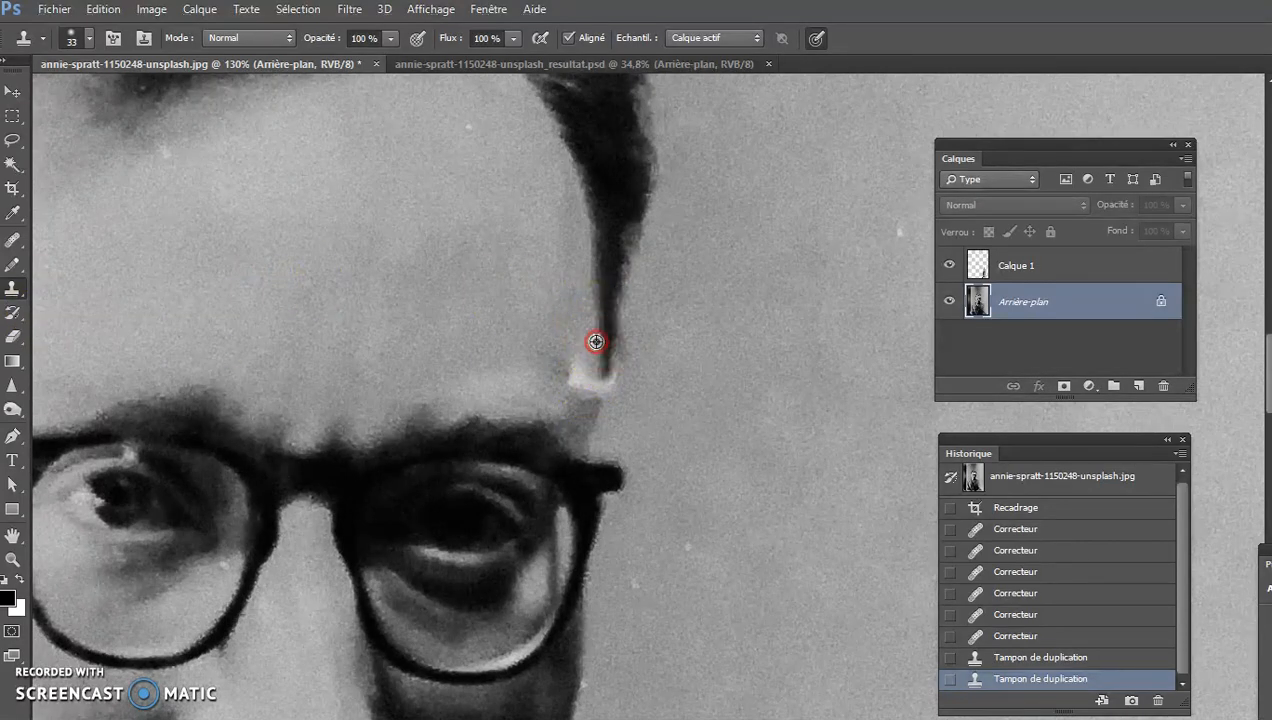
{"action": "right_click", "coordinate": [598, 332], "text": "alt"}
{"action": "right_click", "coordinate": [600, 334], "text": "alt"}
{"action": "right_click", "coordinate": [597, 335], "text": "alt"}
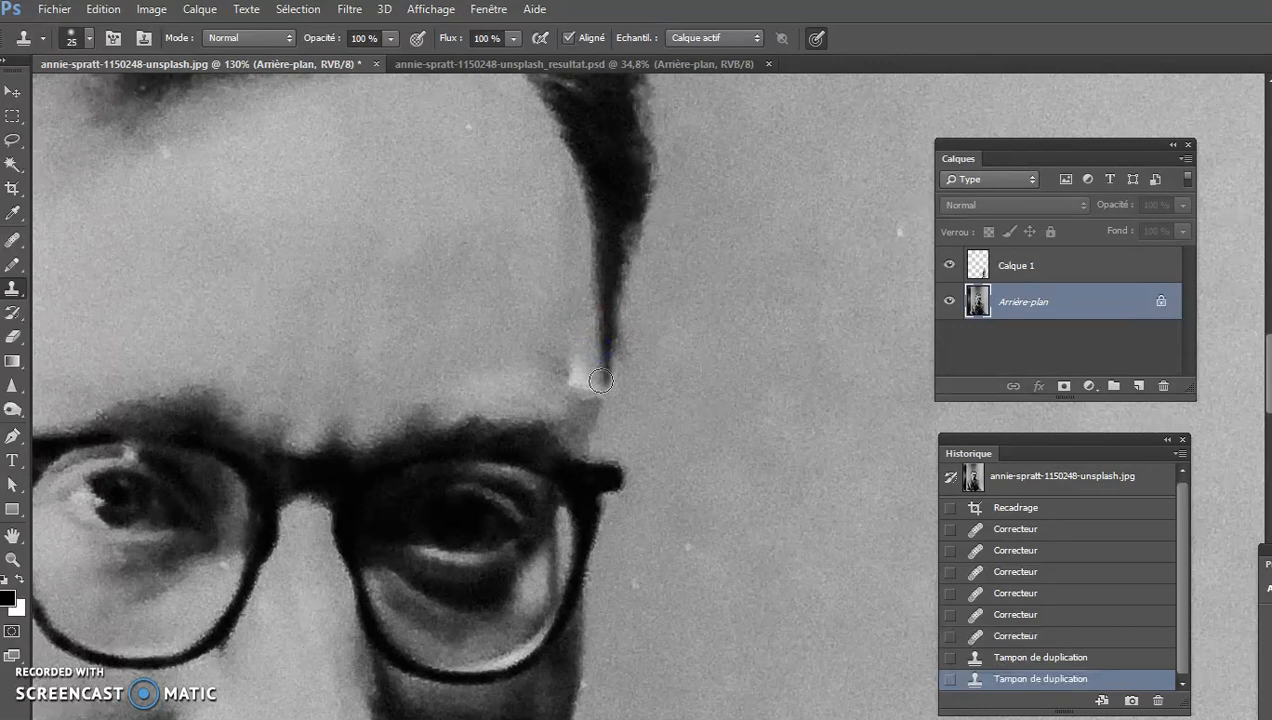
{"action": "left_click", "coordinate": [594, 391]}
- Clone forehead skin over the rest of the white patch beside the sideburn with the 25 px Tampon de duplication
{"action": "left_click", "coordinate": [571, 372]}
{"action": "left_click", "coordinate": [582, 383]}
{"action": "left_click", "coordinate": [581, 376]}
{"action": "left_click", "coordinate": [556, 359]}
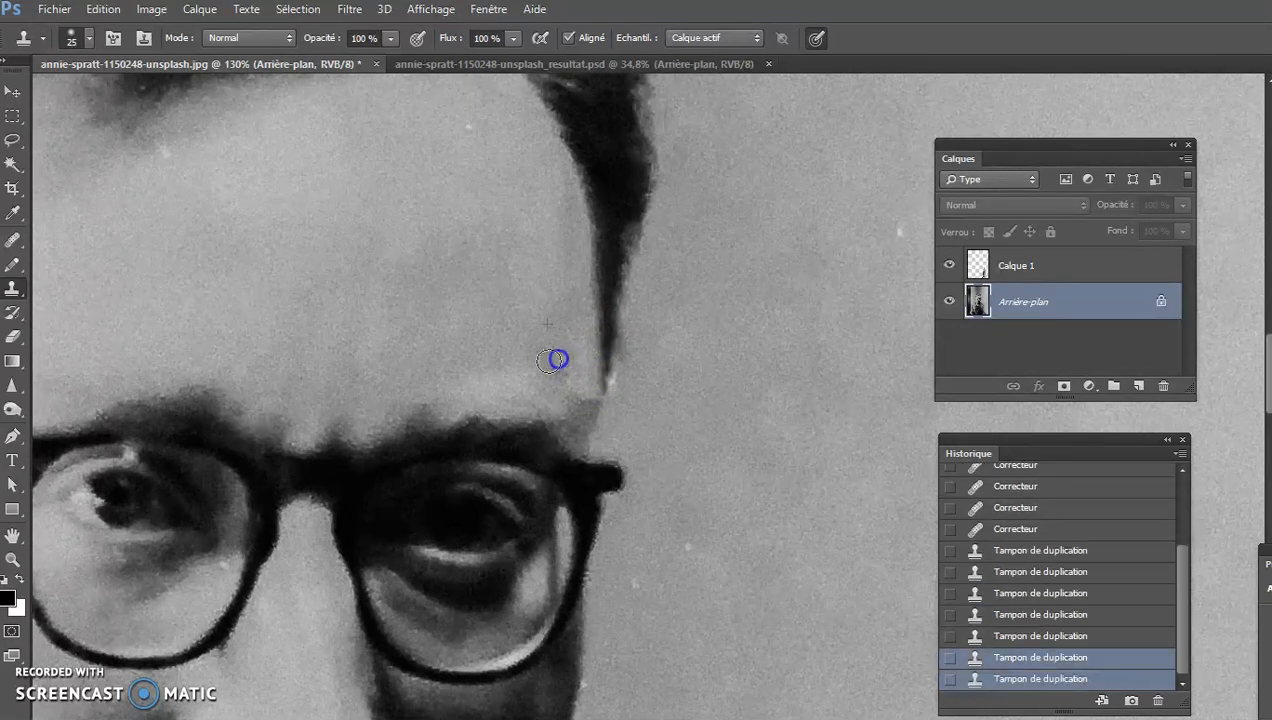
{"action": "left_click", "coordinate": [548, 377]}
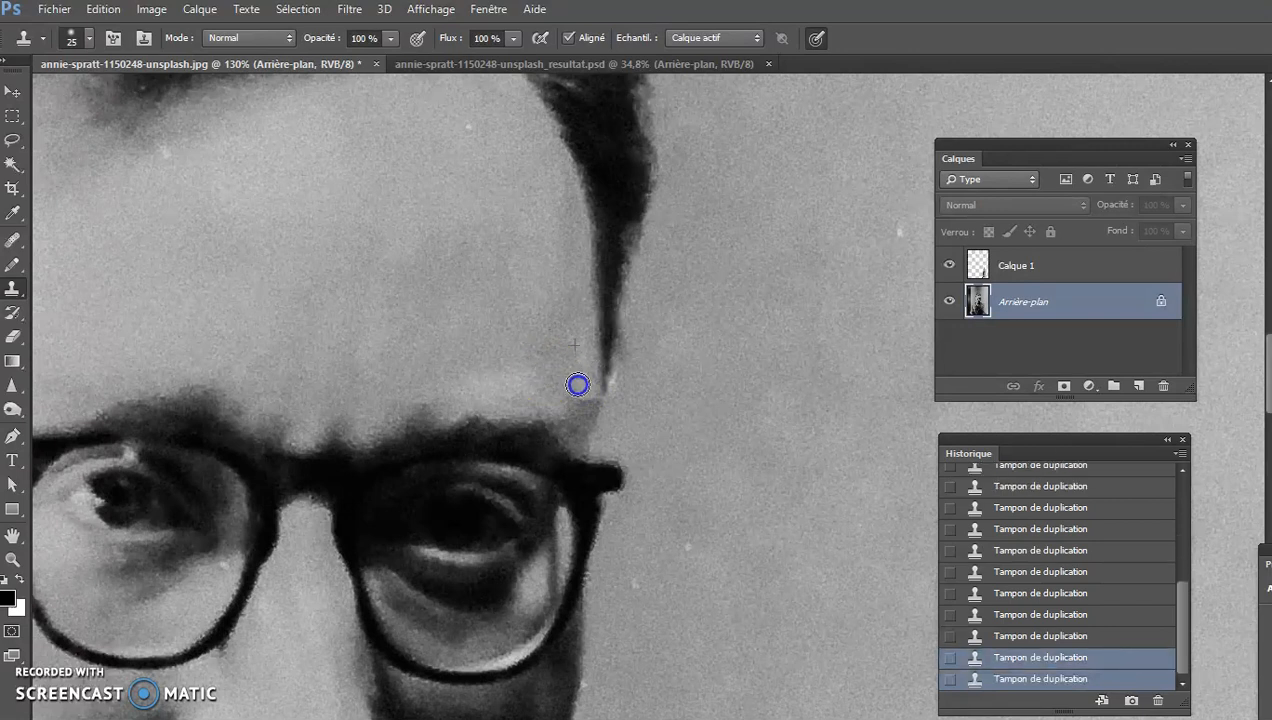
- Clone background over the white mark at the sideburn tip at 25 px and heal the temple edge above the glasses with the Correcteur at 15 px
{"action": "left_click", "coordinate": [642, 380], "text": "alt"}
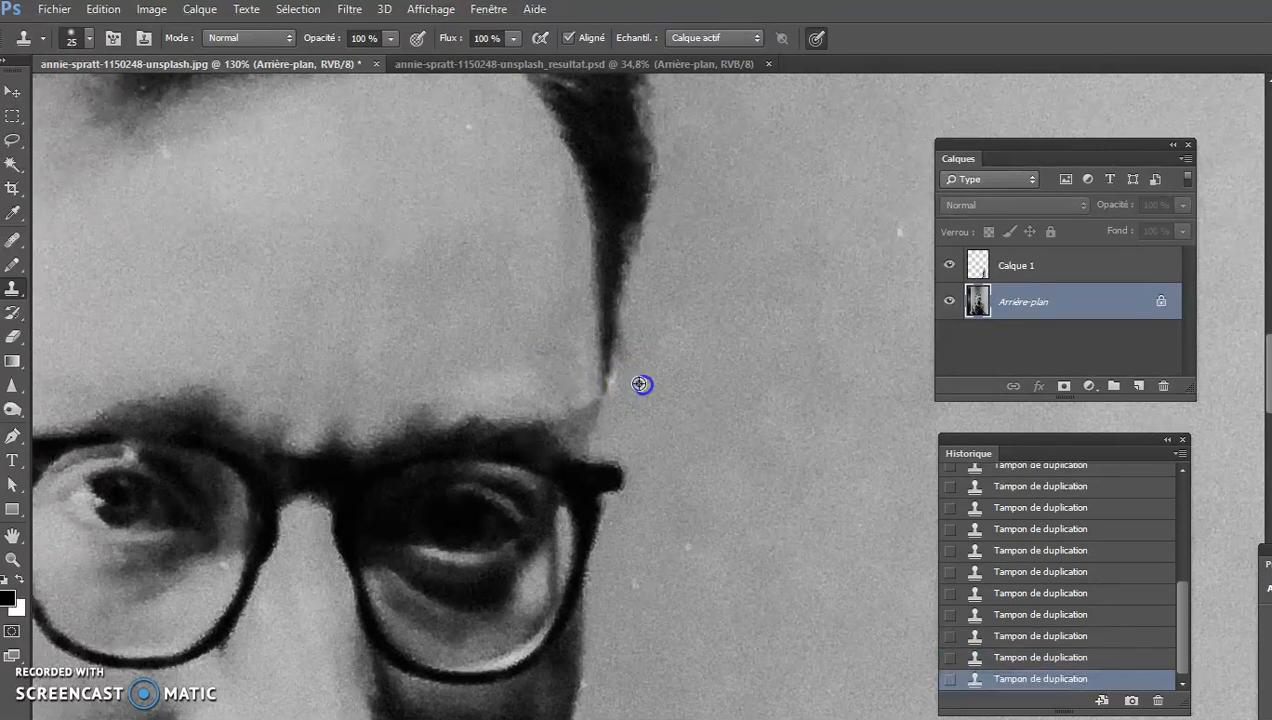
{"action": "mouse_move", "coordinate": [631, 381]}
{"action": "left_mouse_down"}
{"action": "mouse_move", "coordinate": [614, 429]}
{"action": "mouse_move", "coordinate": [592, 434]}
{"action": "mouse_move", "coordinate": [567, 433]}
{"action": "mouse_move", "coordinate": [571, 404]}
{"action": "mouse_move", "coordinate": [601, 425]}
{"action": "mouse_move", "coordinate": [554, 406]}
{"action": "mouse_move", "coordinate": [558, 381]}
{"action": "mouse_move", "coordinate": [578, 383]}
{"action": "mouse_move", "coordinate": [101, 399]}
{"action": "left_mouse_up"}
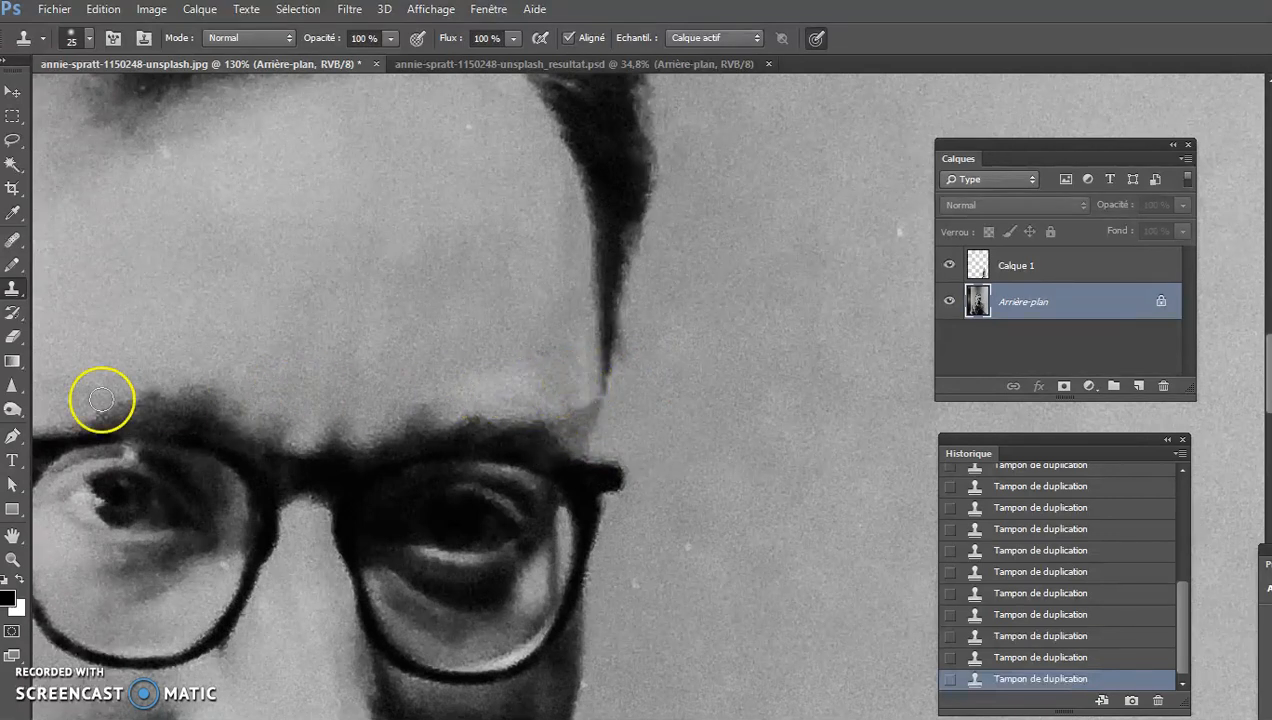
{"action": "left_click", "coordinate": [13, 240]}
{"action": "left_click_drag", "start_coordinate": [603, 404], "coordinate": [588, 446]}
{"action": "scroll", "coordinate": [588, 446], "scroll_direction": "up", "scroll_amount": 2}
{"action": "left_click_drag", "start_coordinate": [646, 413], "coordinate": [550, 394]}
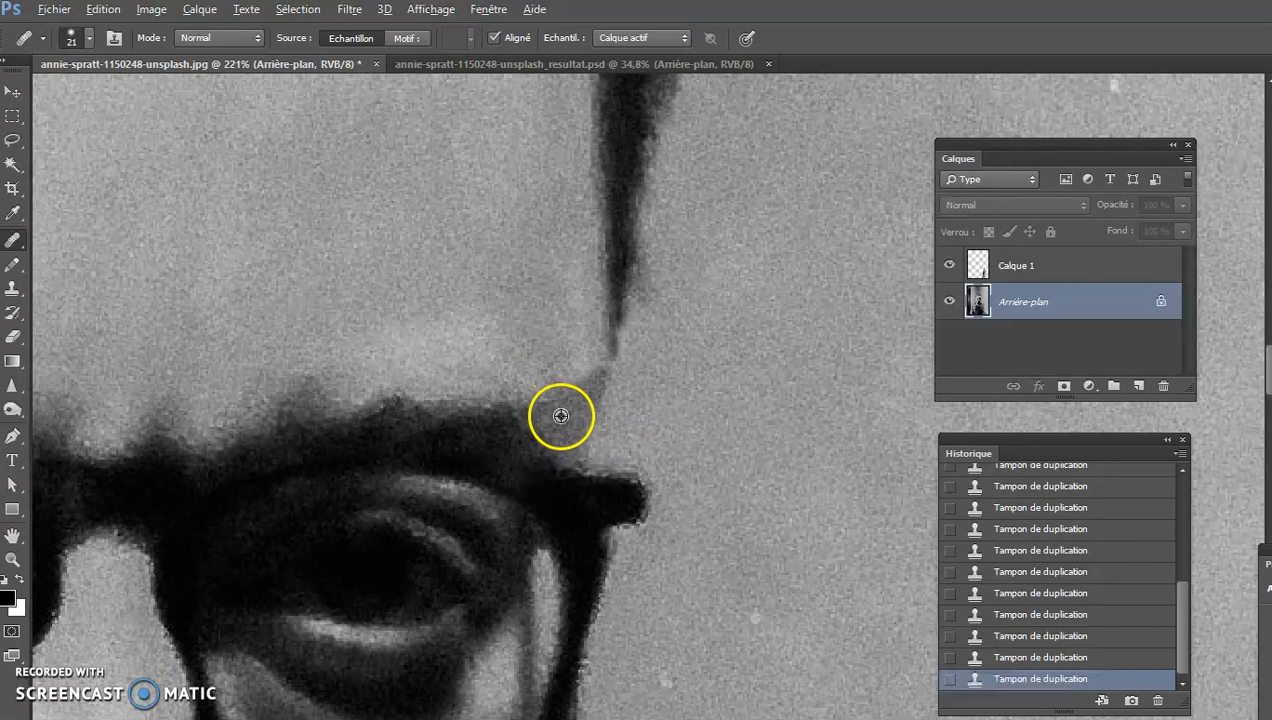
{"action": "right_click", "coordinate": [568, 410], "text": "alt"}
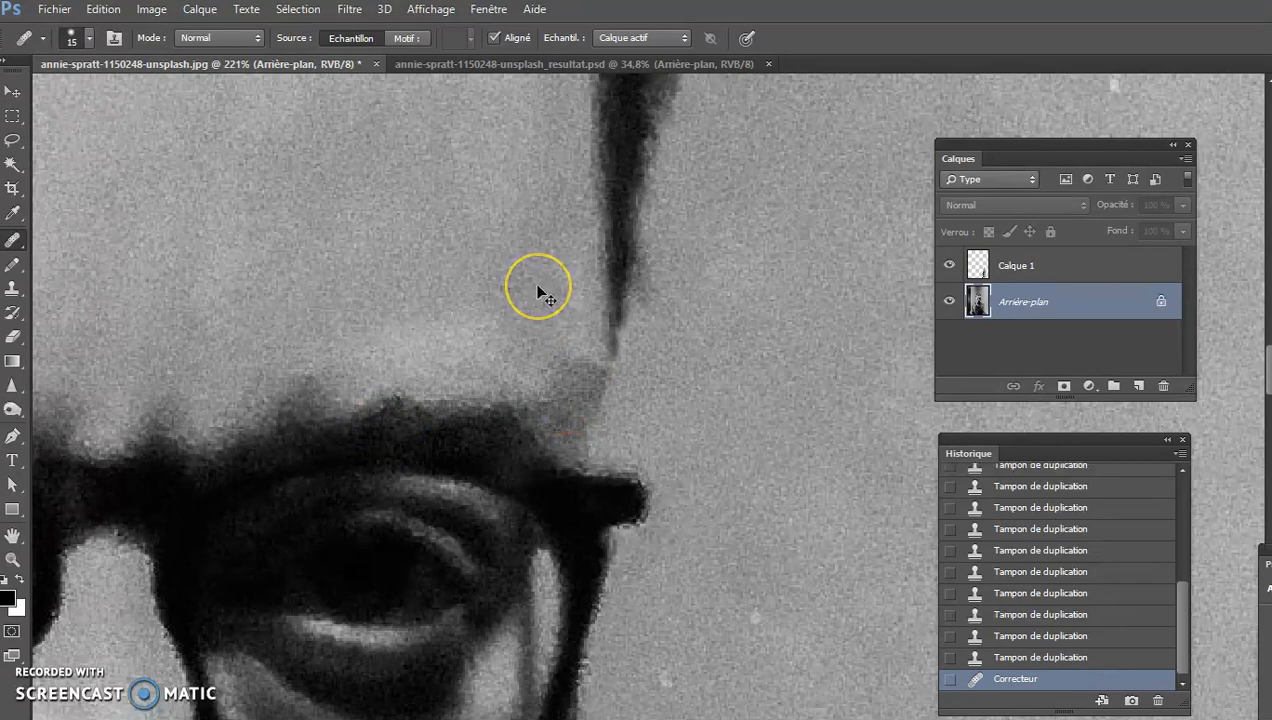
- Heal the white and dark specks on the wall above the head with the Correcteur at 122 px and 88 px, sampling nearby wall
{"action": "key", "text": "ctrl+0"}
{"action": "left_click_drag", "start_coordinate": [719, 376], "coordinate": [790, 356]}
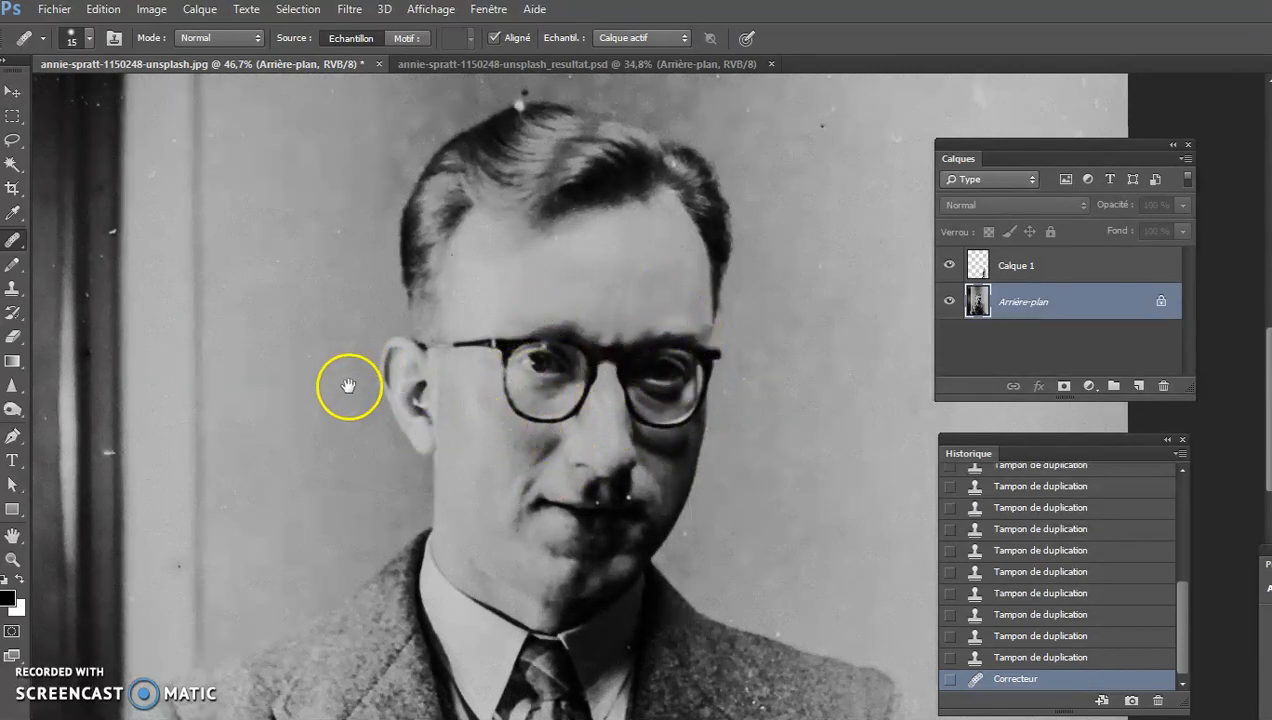
{"action": "left_click_drag", "start_coordinate": [251, 245], "coordinate": [308, 390]}
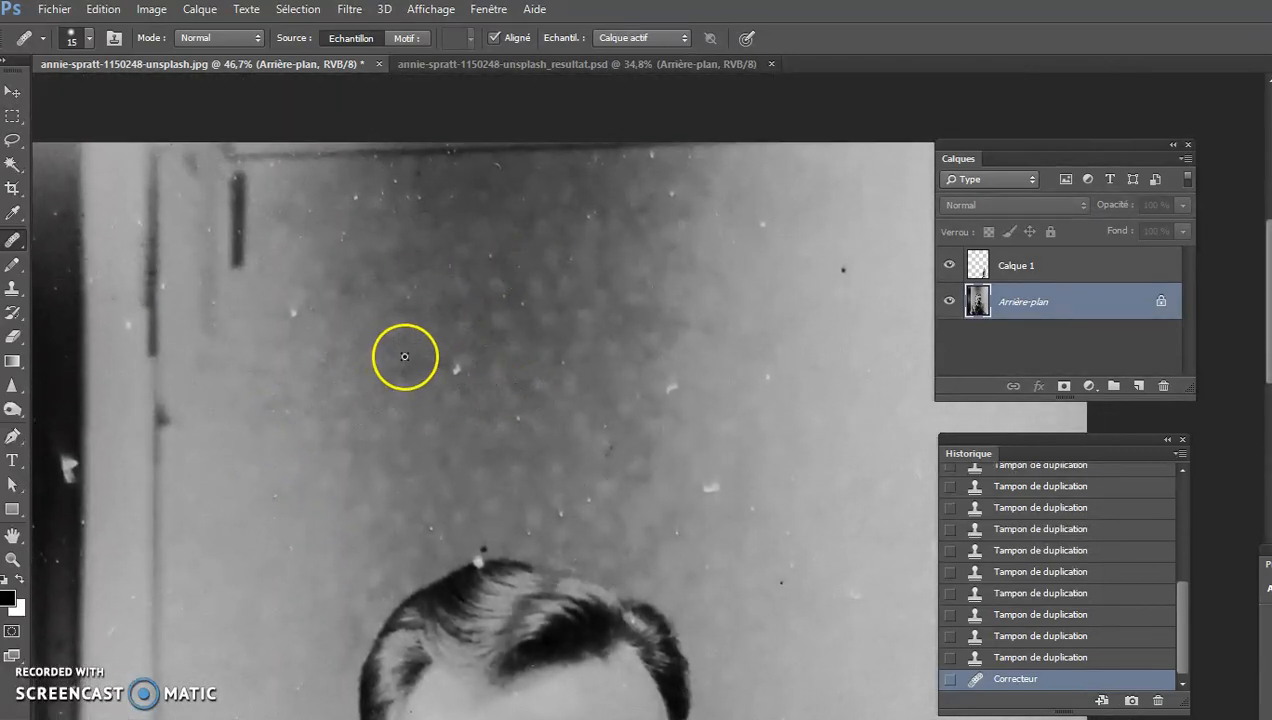
{"action": "left_click_drag", "start_coordinate": [404, 356], "coordinate": [426, 353]}
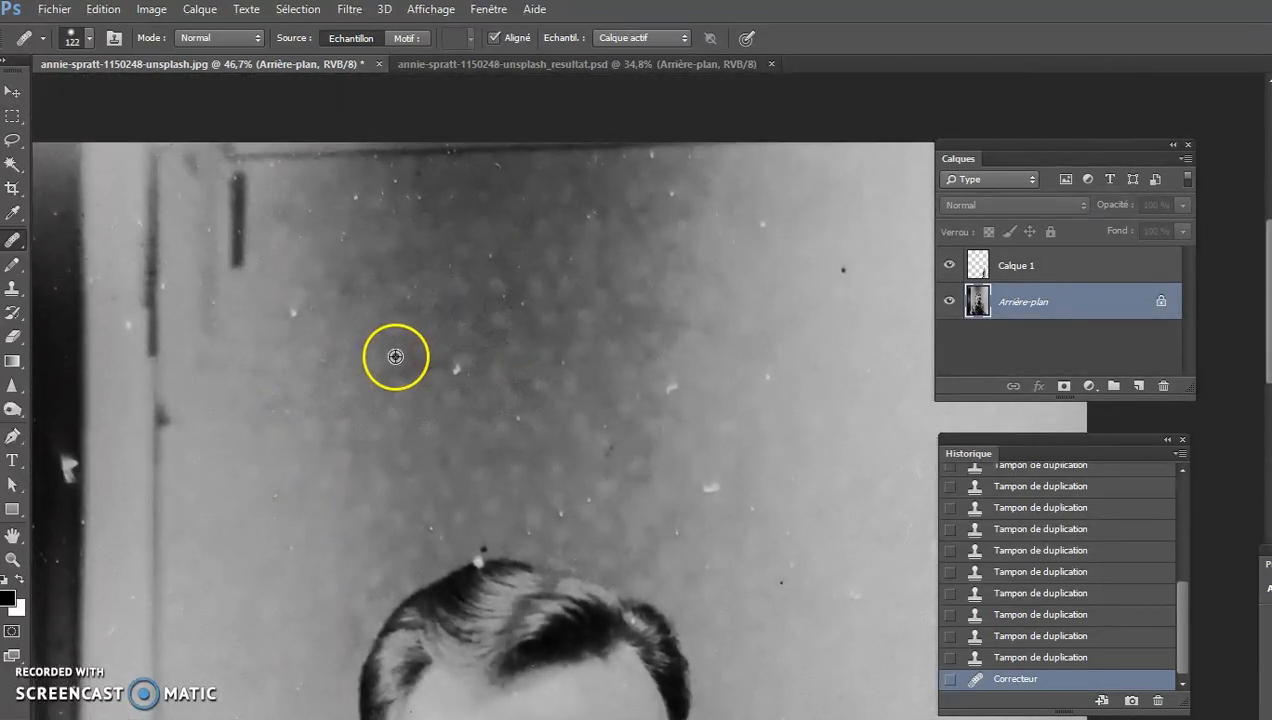
{"action": "left_click", "coordinate": [457, 372]}
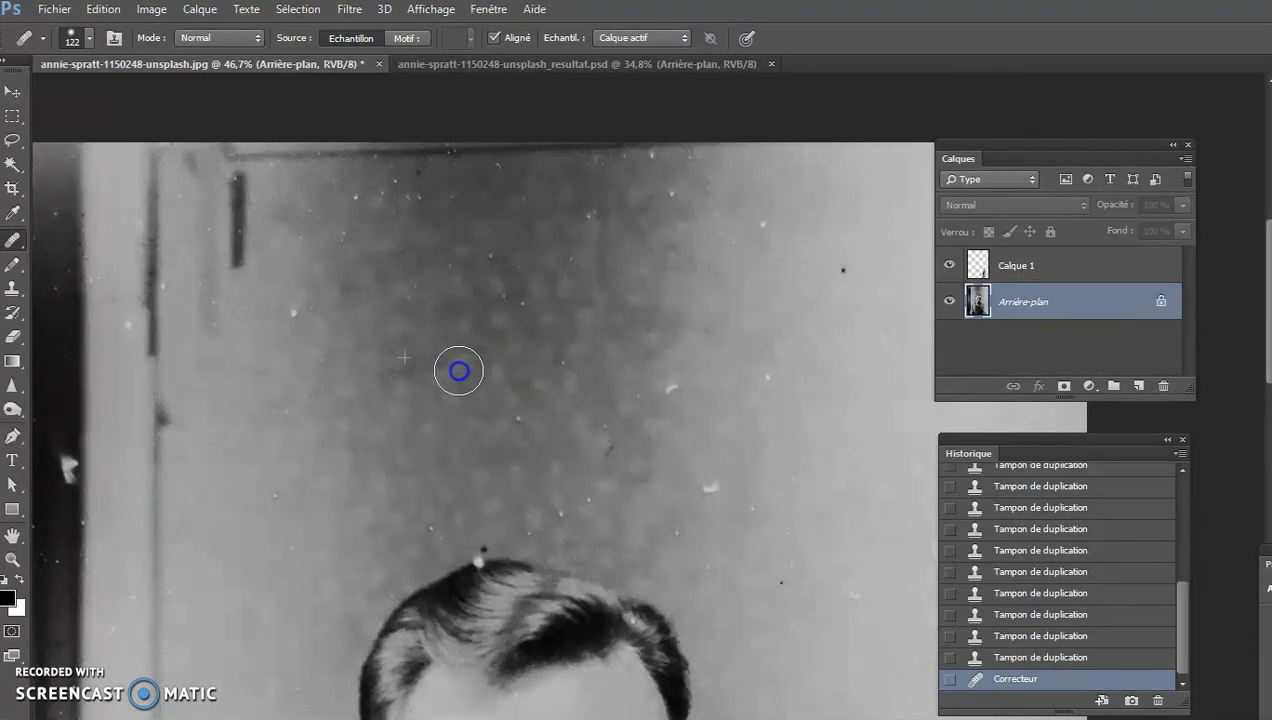
{"action": "left_click_drag", "start_coordinate": [700, 361], "coordinate": [682, 368]}
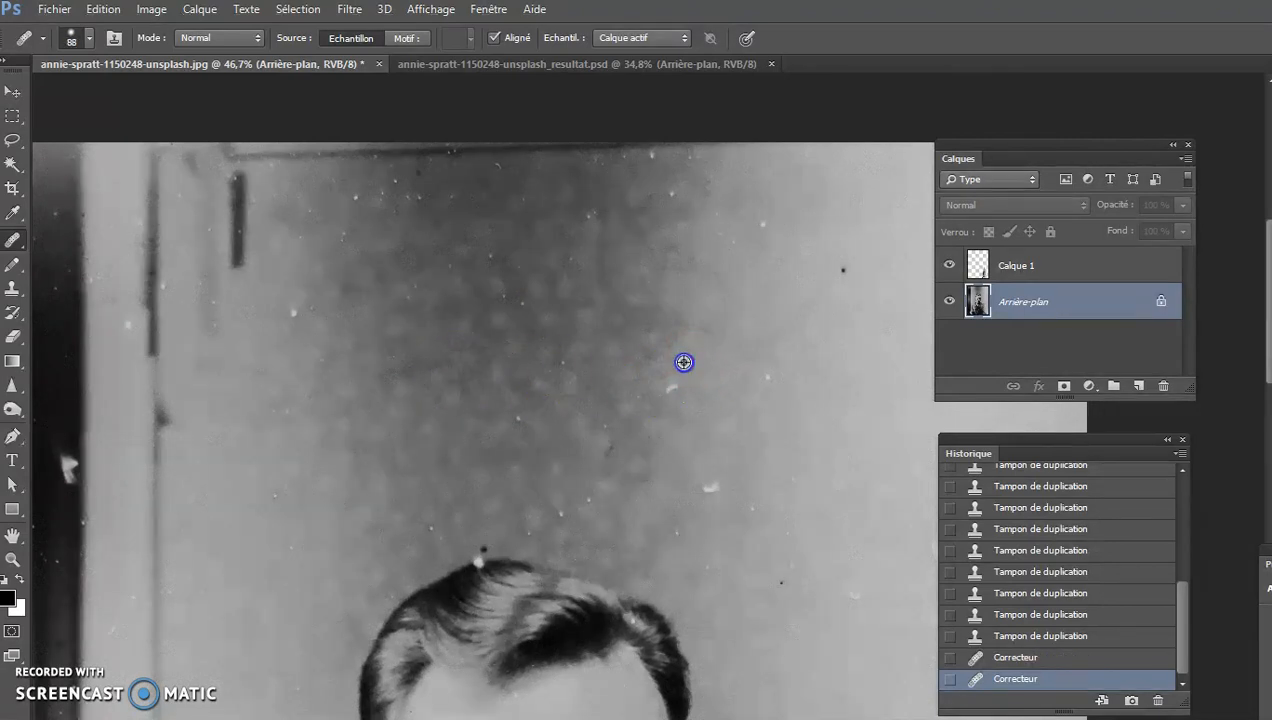
{"action": "left_click", "coordinate": [714, 486]}
{"action": "left_click", "coordinate": [768, 377]}
{"action": "left_click", "coordinate": [843, 270]}
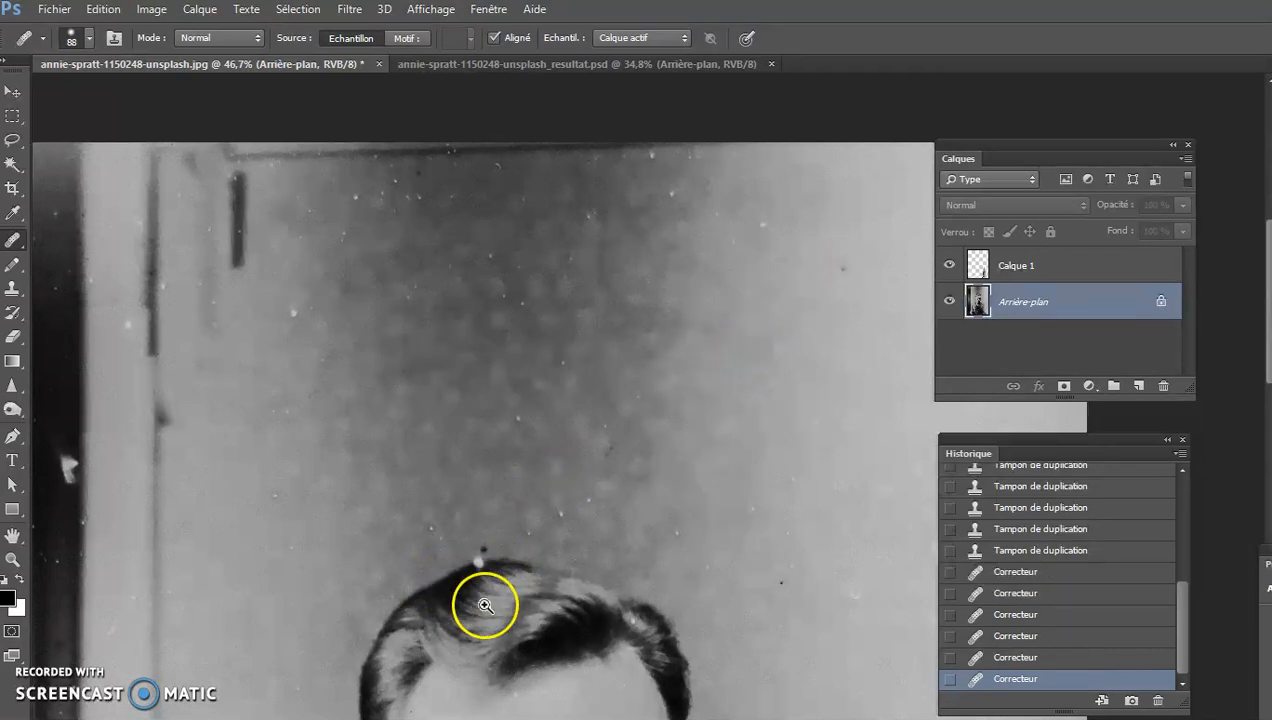
- Clone out the white mark on the hair's upper edge and the black spot above it with the Tampon de duplication at 64 px
{"action": "scroll", "coordinate": [478, 596], "scroll_direction": "up", "scroll_amount": 3}
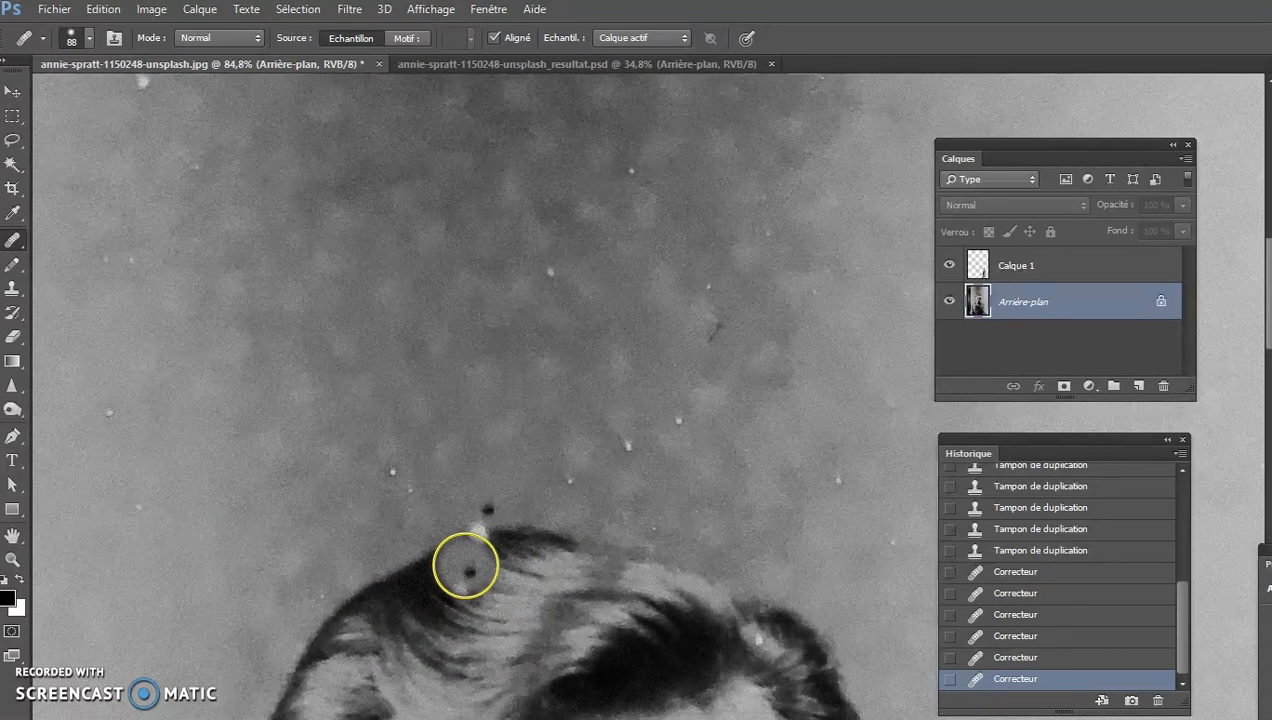
{"action": "key", "text": "s"}
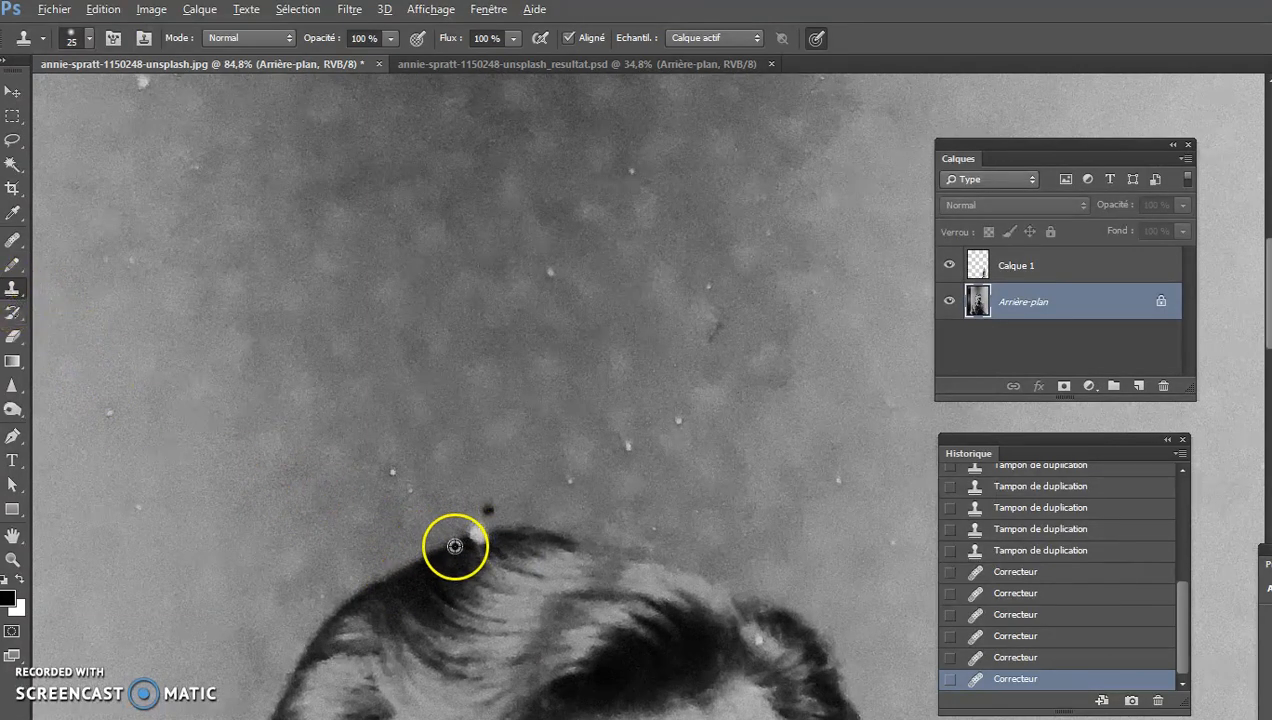
{"action": "right_click", "coordinate": [454, 545], "text": "alt"}
{"action": "left_click", "coordinate": [451, 544], "text": "alt"}
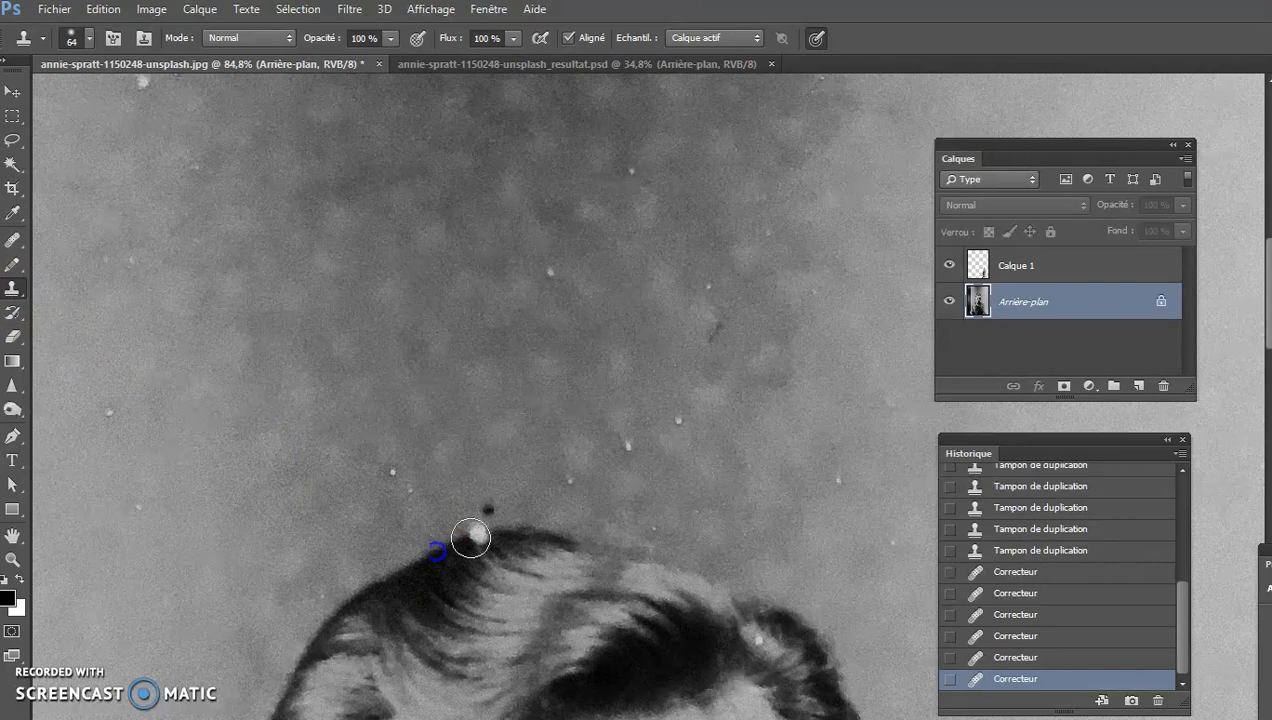
{"action": "left_click", "coordinate": [474, 537]}
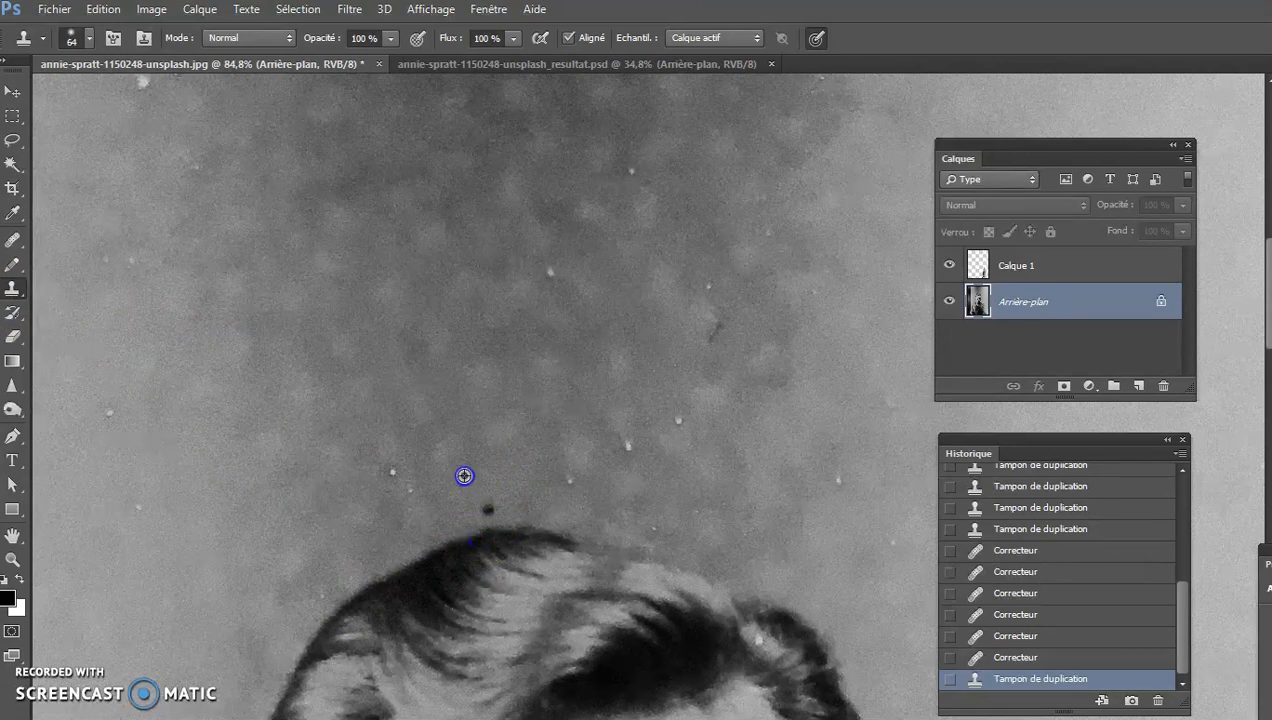
{"action": "left_click", "coordinate": [489, 504]}
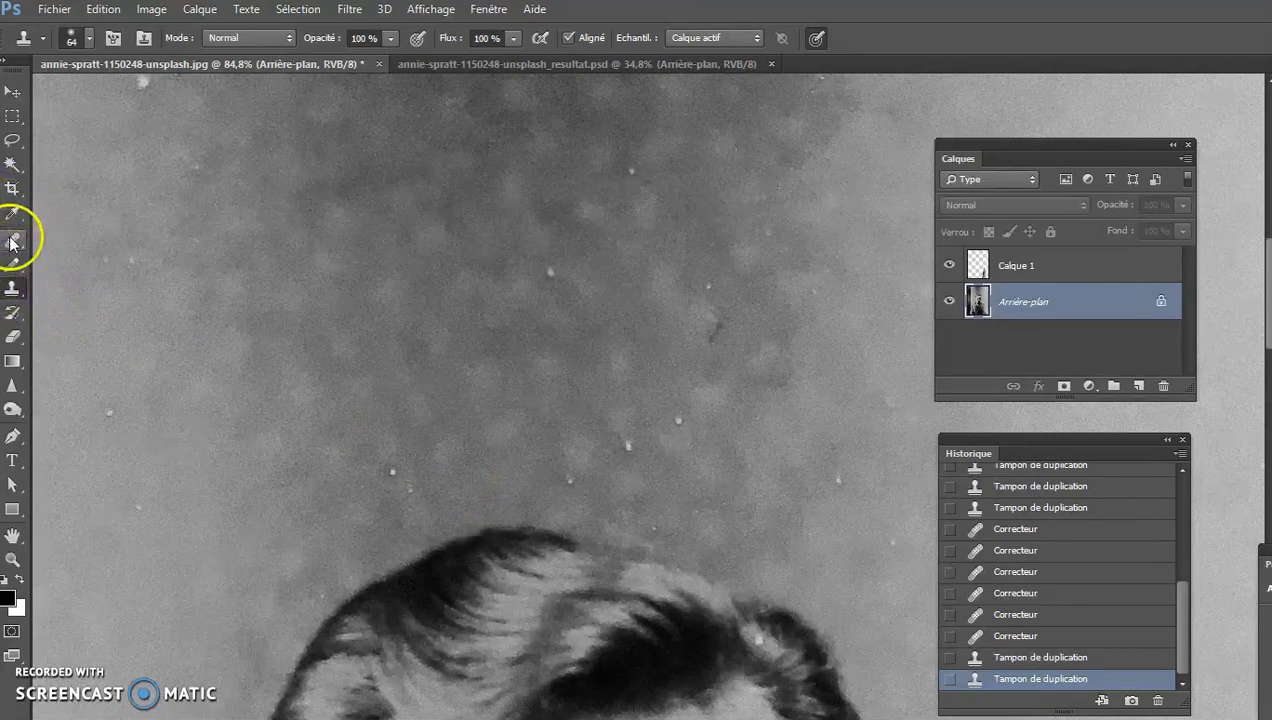
- Darken the faded upper corner of the dark door with Densité + at 292 px and 5 % exposure, on Tons clairs, then Tons foncés
{"action": "left_click_drag", "start_coordinate": [190, 396], "coordinate": [590, 364]}
{"action": "left_click_drag", "start_coordinate": [379, 255], "coordinate": [383, 434]}
{"action": "mouse_move", "coordinate": [533, 217]}
{"action": "left_mouse_down"}
{"action": "mouse_move", "coordinate": [446, 416]}
{"action": "mouse_move", "coordinate": [419, 406]}
{"action": "mouse_move", "coordinate": [426, 432]}
{"action": "mouse_move", "coordinate": [700, 400]}
{"action": "left_mouse_up"}
{"action": "mouse_move", "coordinate": [495, 405]}
{"action": "left_mouse_down"}
{"action": "mouse_move", "coordinate": [470, 481]}
{"action": "mouse_move", "coordinate": [463, 469]}
{"action": "left_mouse_up"}
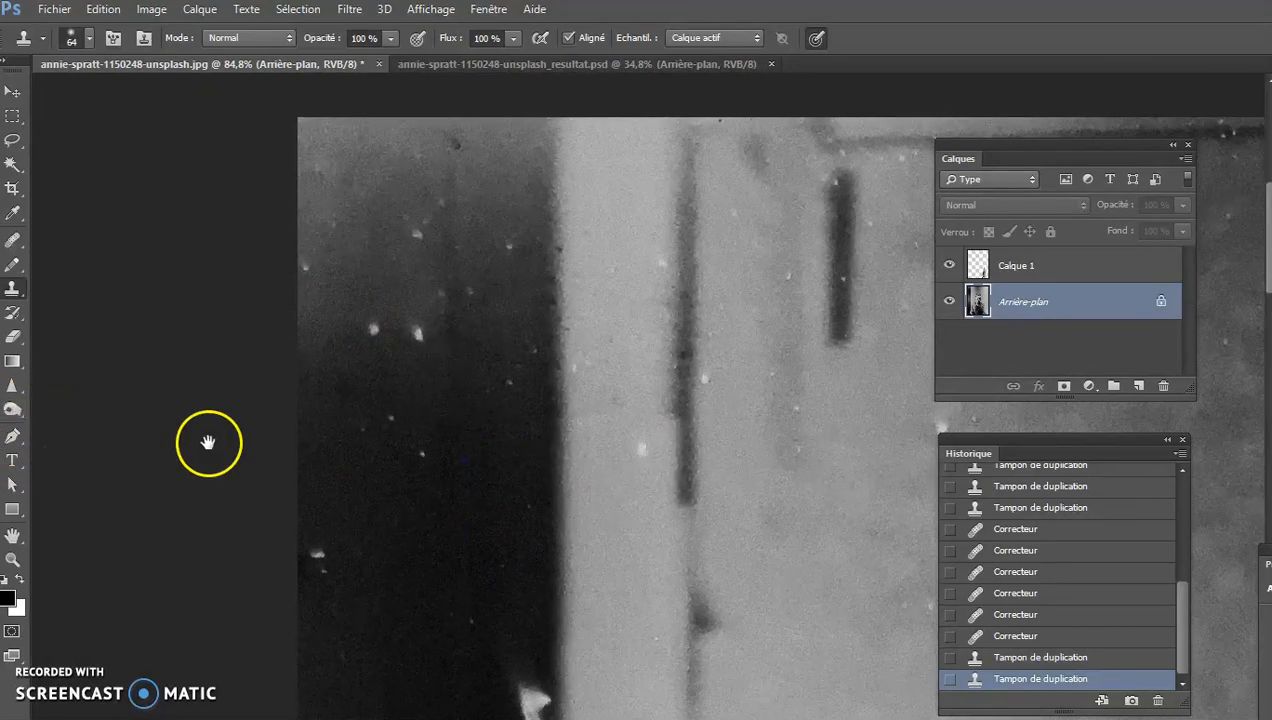
{"action": "left_click", "coordinate": [14, 407]}
{"action": "left_click_drag", "start_coordinate": [346, 176], "coordinate": [329, 162]}
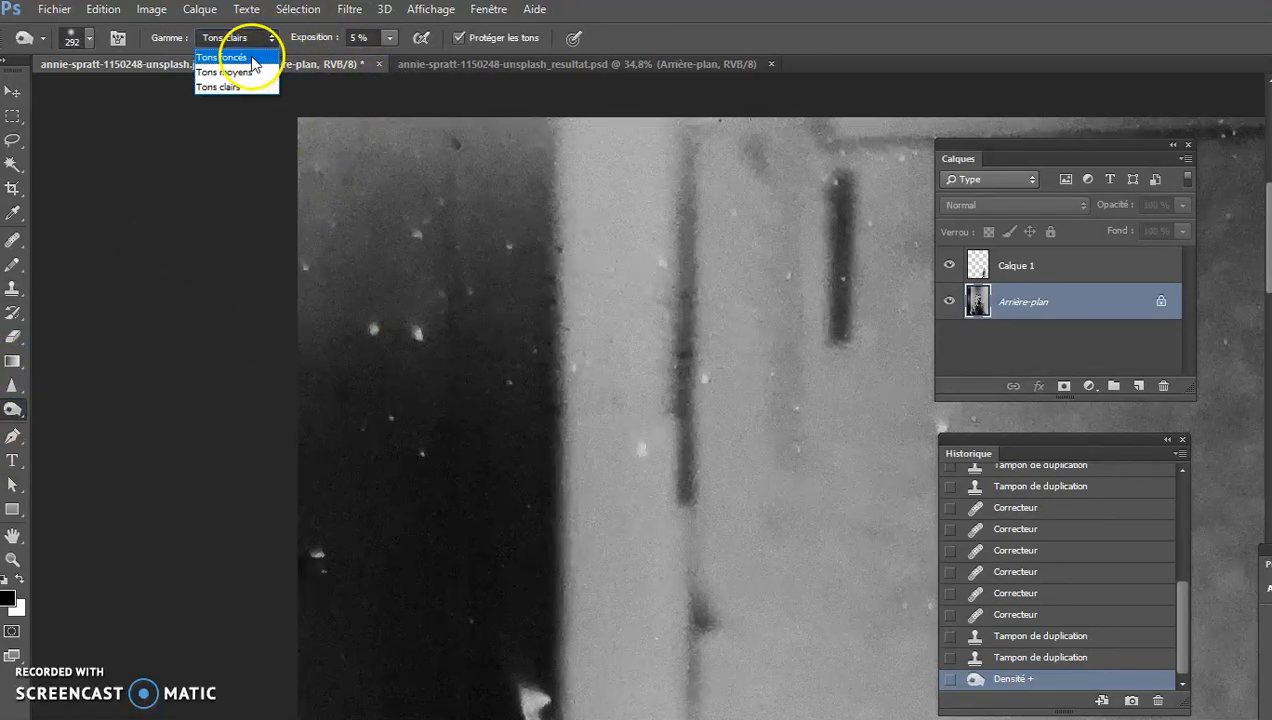
{"action": "left_click", "coordinate": [251, 57]}
{"action": "left_click", "coordinate": [356, 142]}
{"action": "left_click", "coordinate": [313, 165]}
{"action": "mouse_move", "coordinate": [361, 156]}
{"action": "left_mouse_down"}
{"action": "mouse_move", "coordinate": [330, 168]}
{"action": "mouse_move", "coordinate": [377, 160]}
{"action": "mouse_move", "coordinate": [415, 79]}
{"action": "left_mouse_up"}
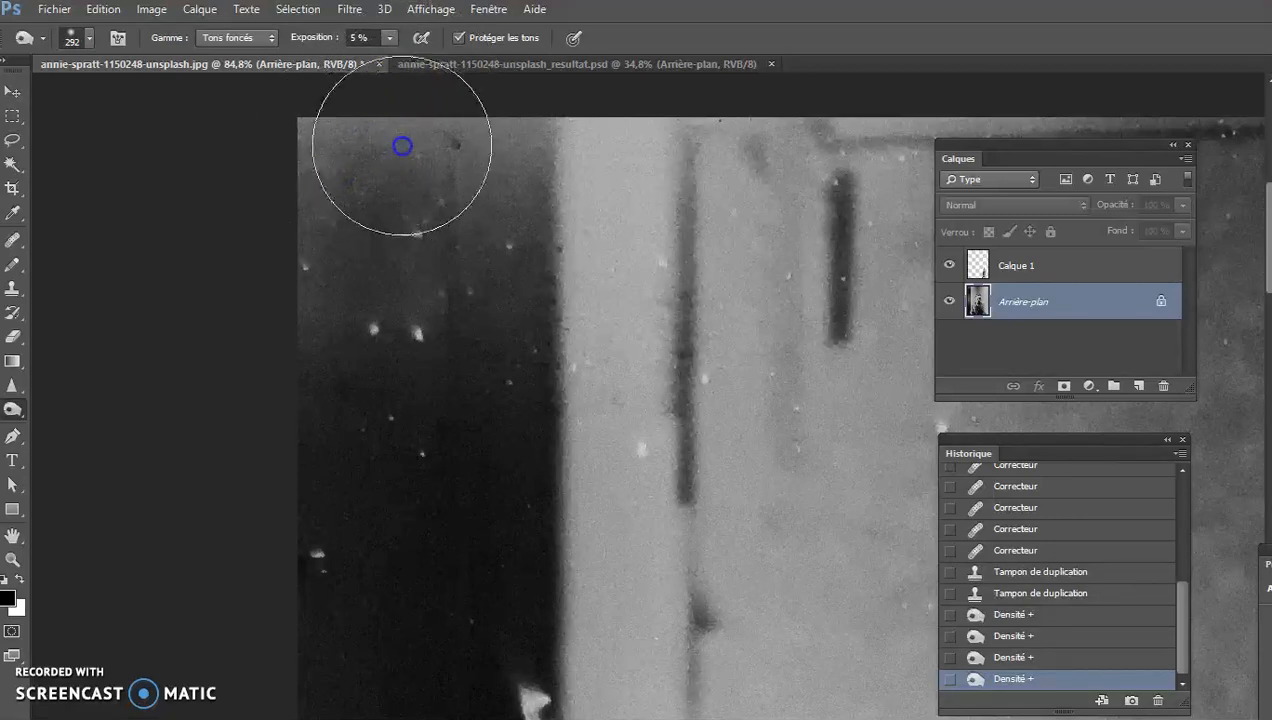
{"action": "mouse_move", "coordinate": [304, 212]}
{"action": "left_mouse_down"}
{"action": "mouse_move", "coordinate": [307, 322]}
{"action": "mouse_move", "coordinate": [366, 308]}
{"action": "mouse_move", "coordinate": [335, 288]}
{"action": "mouse_move", "coordinate": [292, 178]}
{"action": "mouse_move", "coordinate": [366, 148]}
{"action": "mouse_move", "coordinate": [463, 178]}
{"action": "mouse_move", "coordinate": [402, 178]}
{"action": "mouse_move", "coordinate": [394, 151]}
{"action": "mouse_move", "coordinate": [315, 178]}
{"action": "mouse_move", "coordinate": [382, 173]}
{"action": "mouse_move", "coordinate": [396, 236]}
{"action": "mouse_move", "coordinate": [457, 200]}
{"action": "mouse_move", "coordinate": [399, 136]}
{"action": "mouse_move", "coordinate": [474, 197]}
{"action": "left_mouse_up"}
- Try to clone out the dark vertical bar on the wall with the Tampon de duplication at 161 px and 33 % opacity, and undo it
{"action": "key", "text": "ctrl+0"}
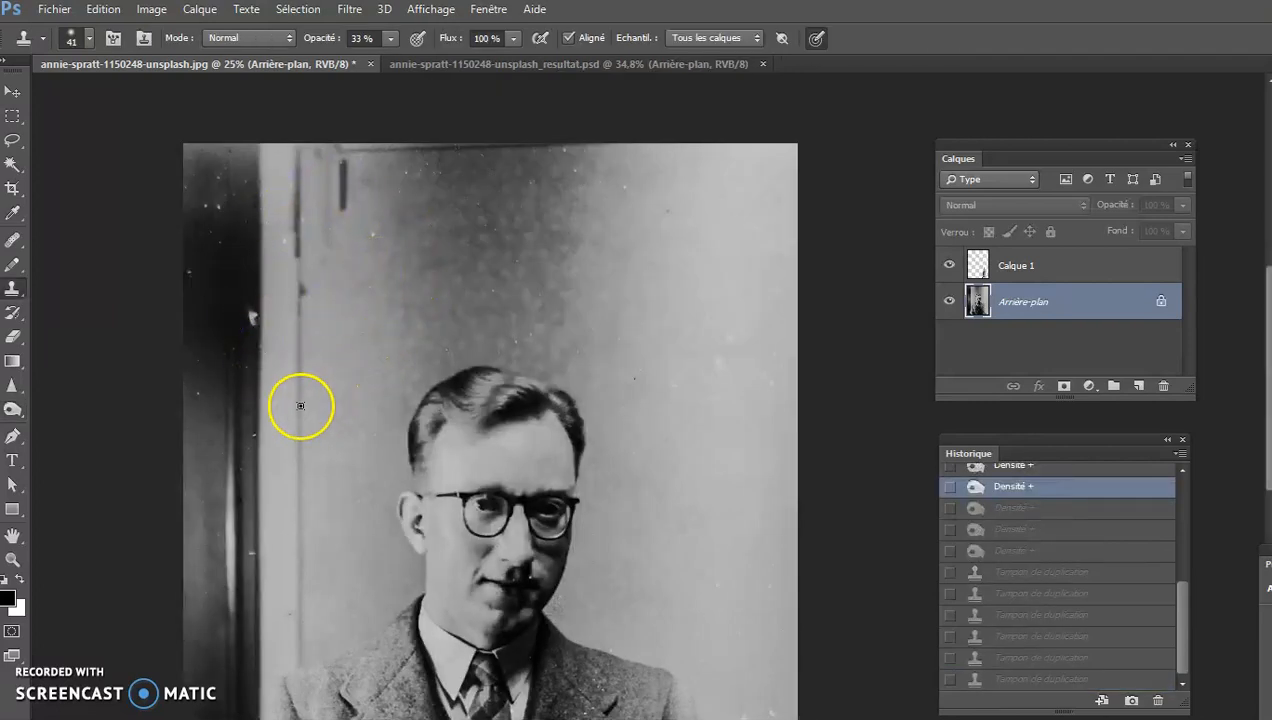
{"action": "left_click_drag", "start_coordinate": [322, 444], "coordinate": [357, 318]}
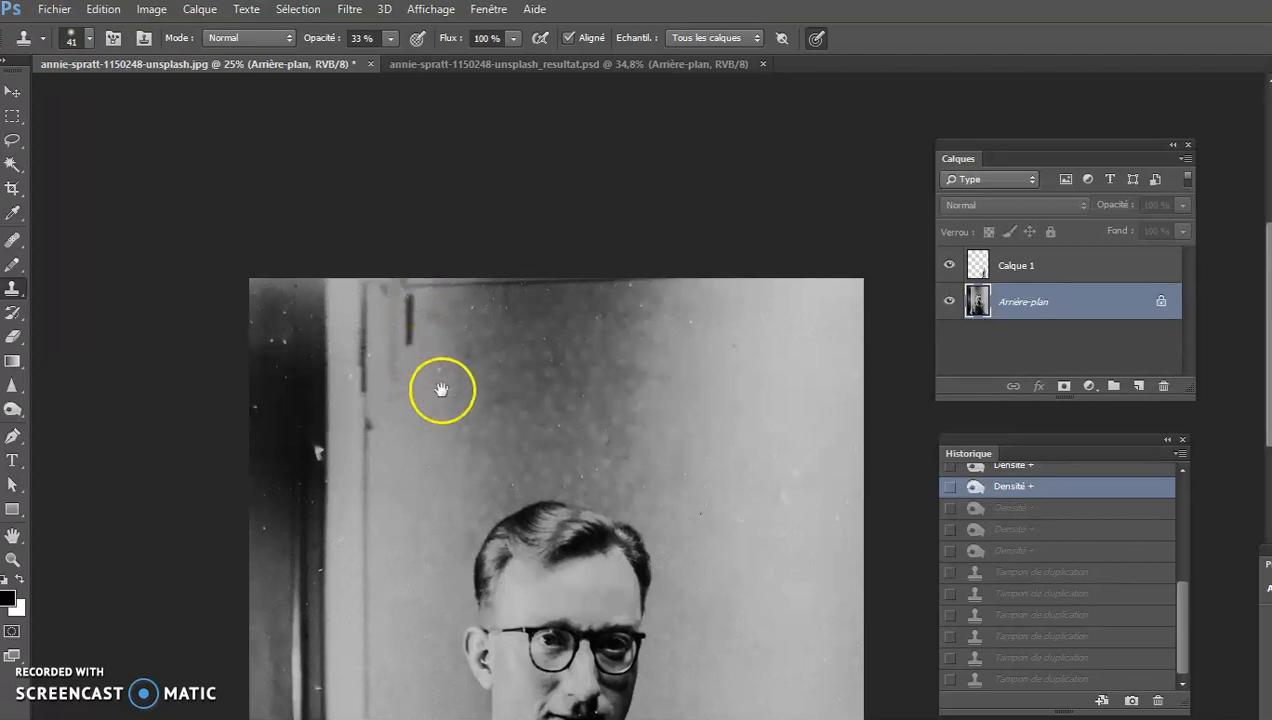
{"action": "left_click_drag", "start_coordinate": [437, 396], "coordinate": [476, 370]}
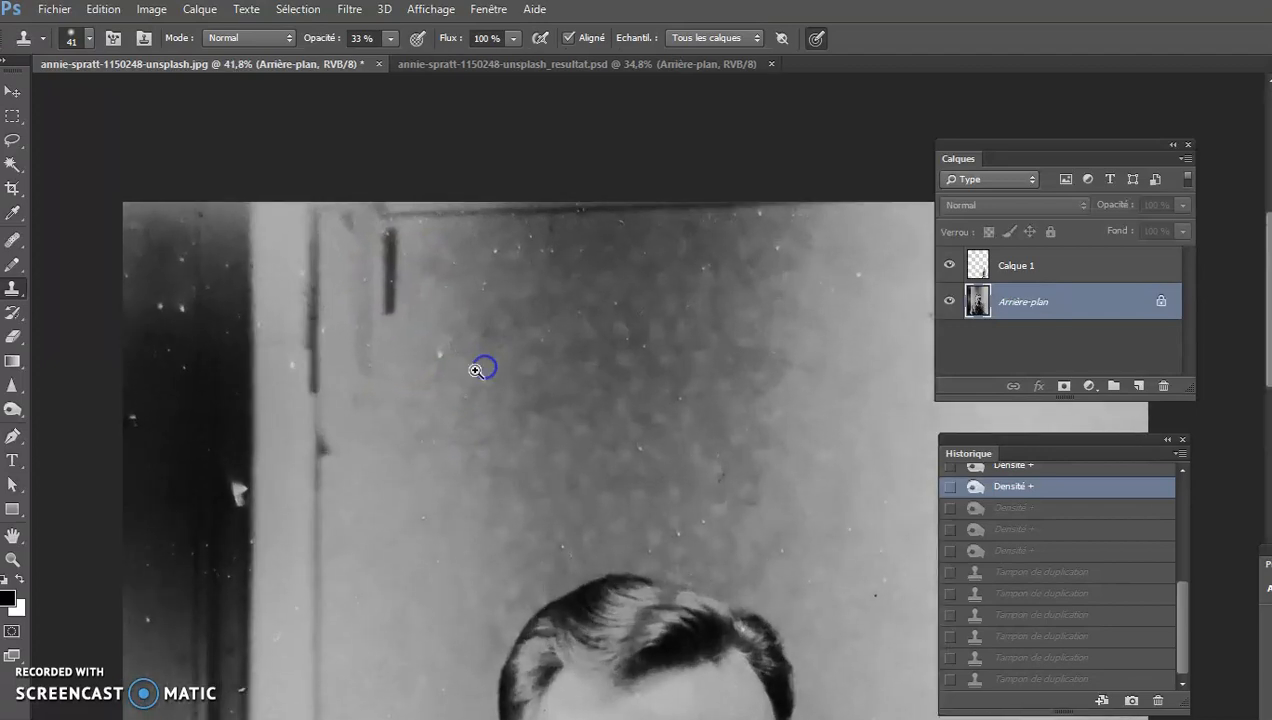
{"action": "right_click", "coordinate": [435, 321], "text": "alt"}
{"action": "left_click", "coordinate": [389, 247], "text": "alt"}
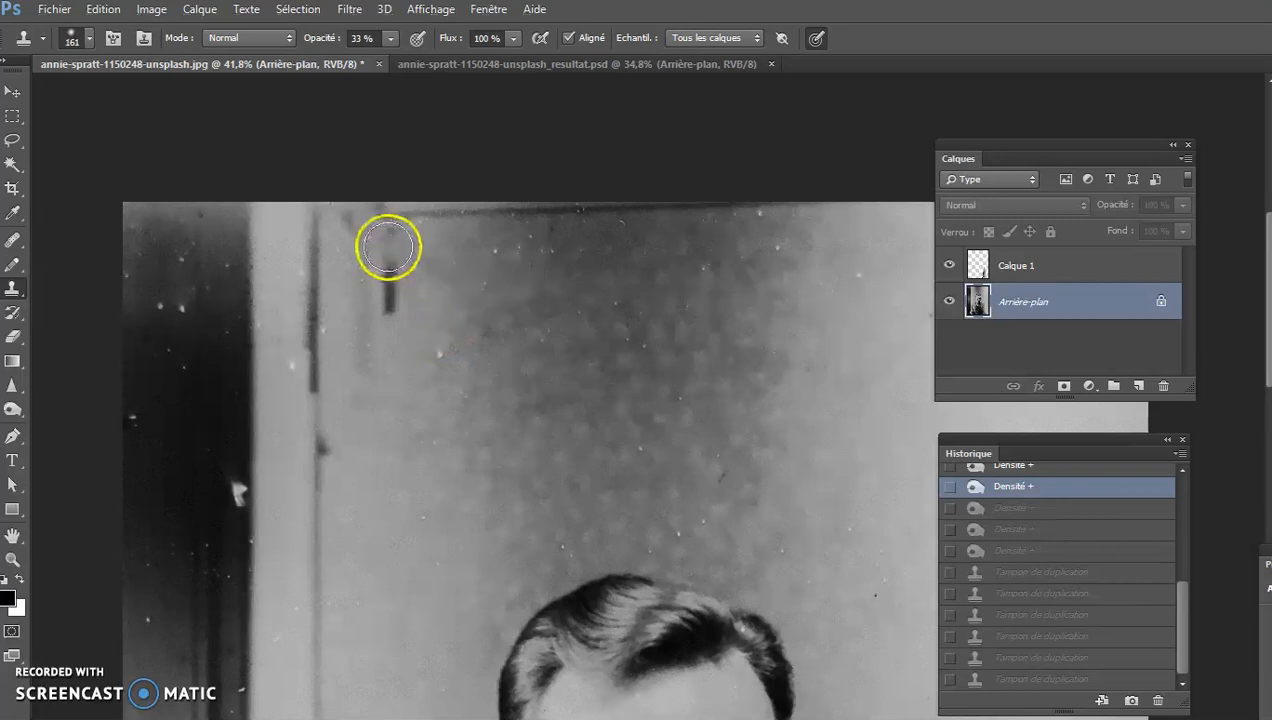
{"action": "left_click", "coordinate": [416, 270]}
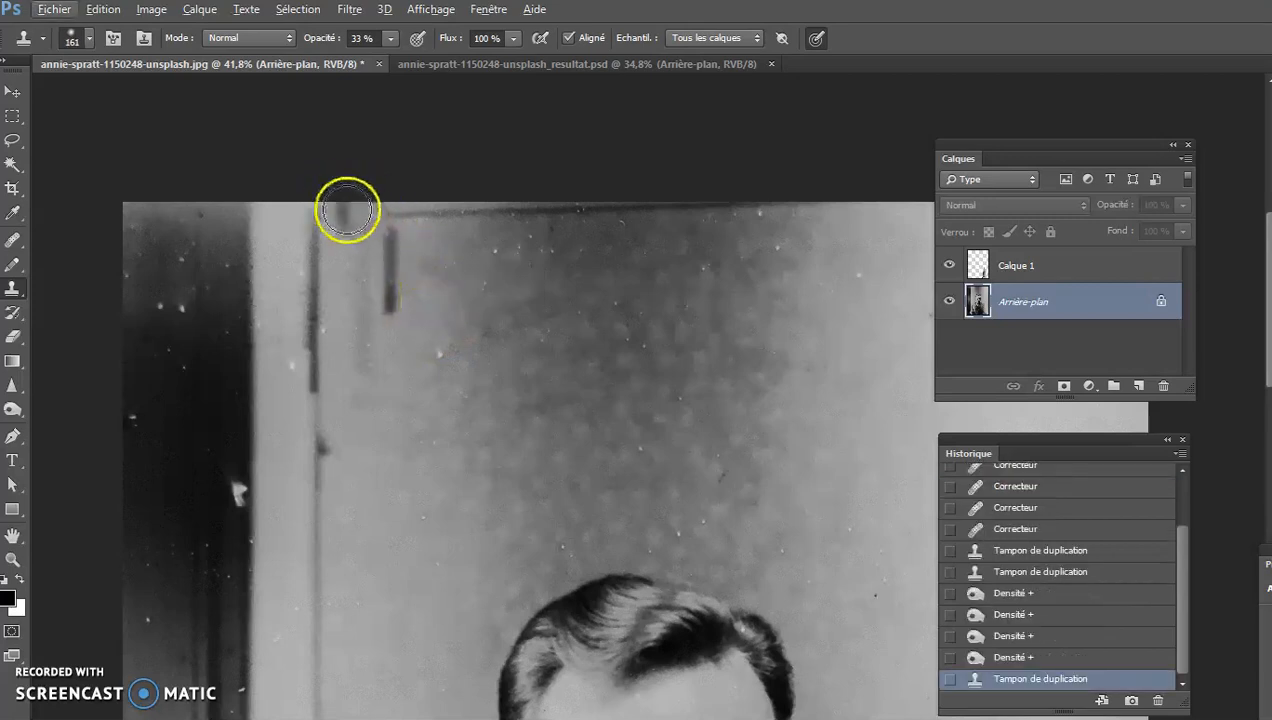
{"action": "key", "text": "ctrl+z"}
- Clone adjacent wall texture over the dark vertical bar with the Tampon de duplication at 161 px and 100 % opacity
{"action": "left_click", "coordinate": [391, 40]}
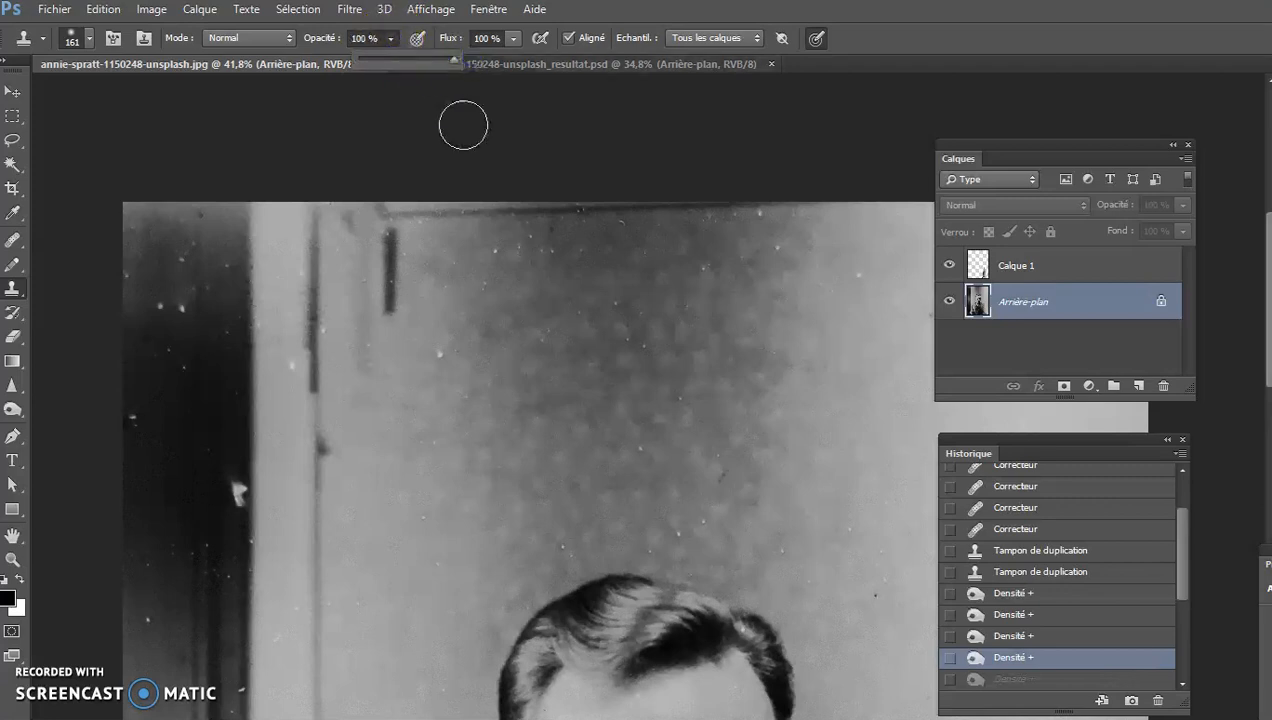
{"action": "left_click", "coordinate": [441, 302], "text": "alt"}
{"action": "left_click_drag", "start_coordinate": [396, 244], "coordinate": [417, 304]}
{"action": "left_click", "coordinate": [392, 326]}
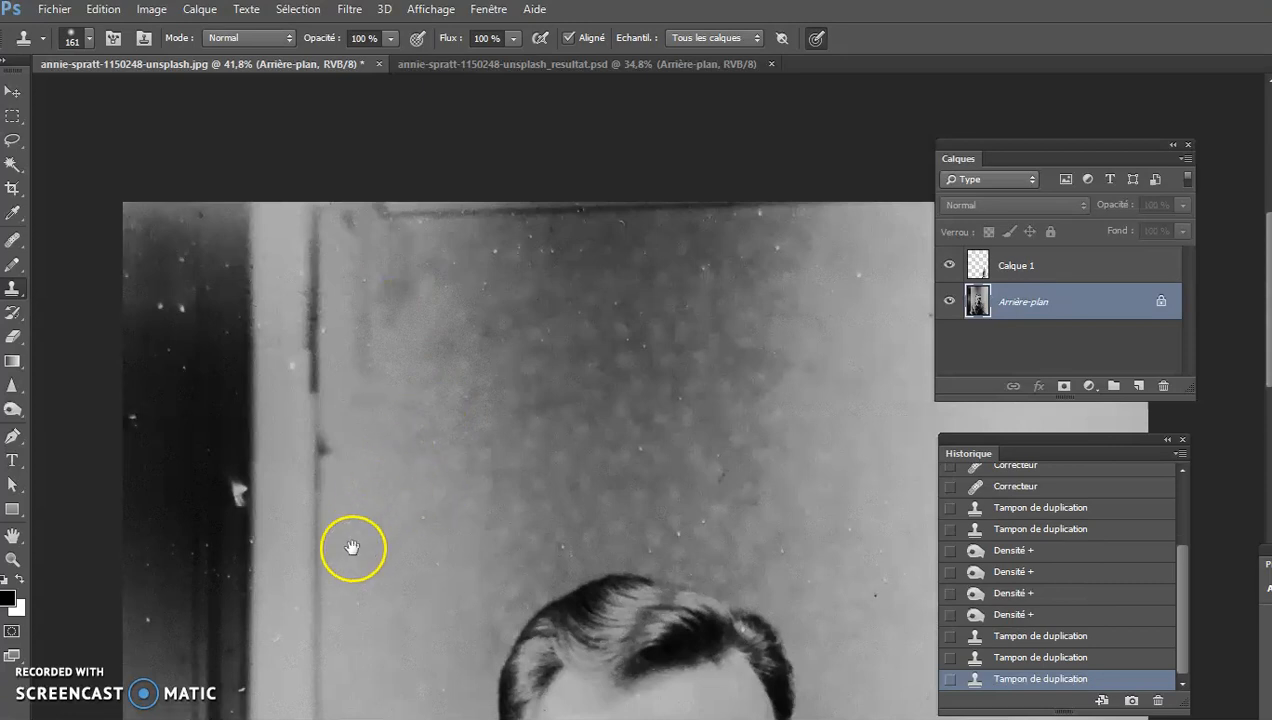
- Darken the bright vertical reflection on the dark door frame with Densité + on Tons clairs at 5 % exposure, using 292 px and 135 px brushes
{"action": "left_click_drag", "start_coordinate": [352, 547], "coordinate": [392, 349]}
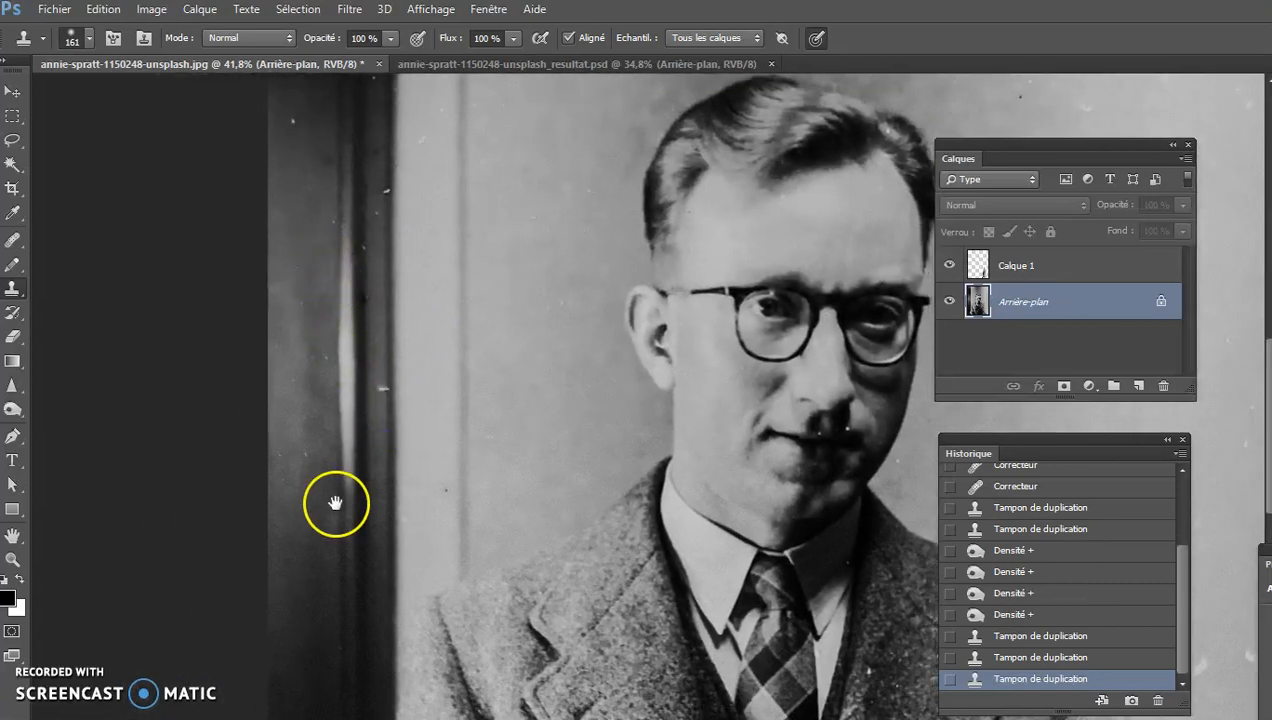
{"action": "left_click", "coordinate": [12, 409]}
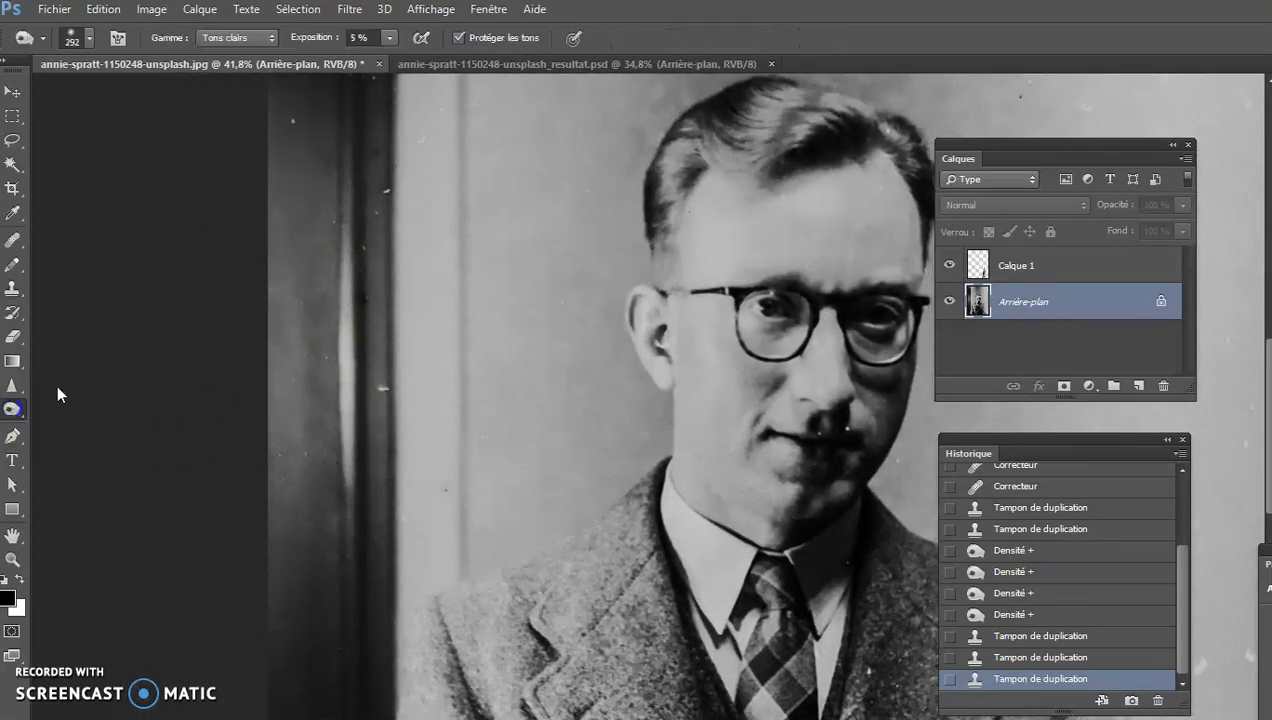
{"action": "left_click_drag", "start_coordinate": [348, 282], "coordinate": [335, 248]}
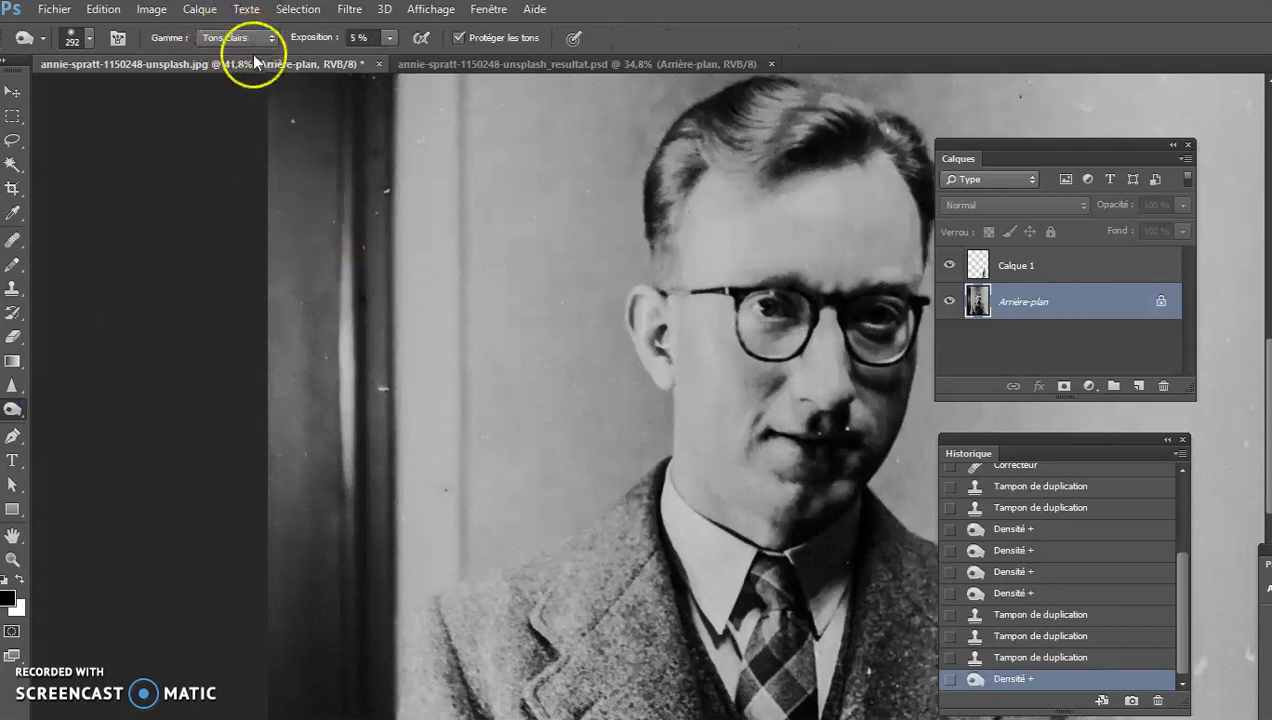
{"action": "right_click", "coordinate": [341, 259], "text": "alt"}
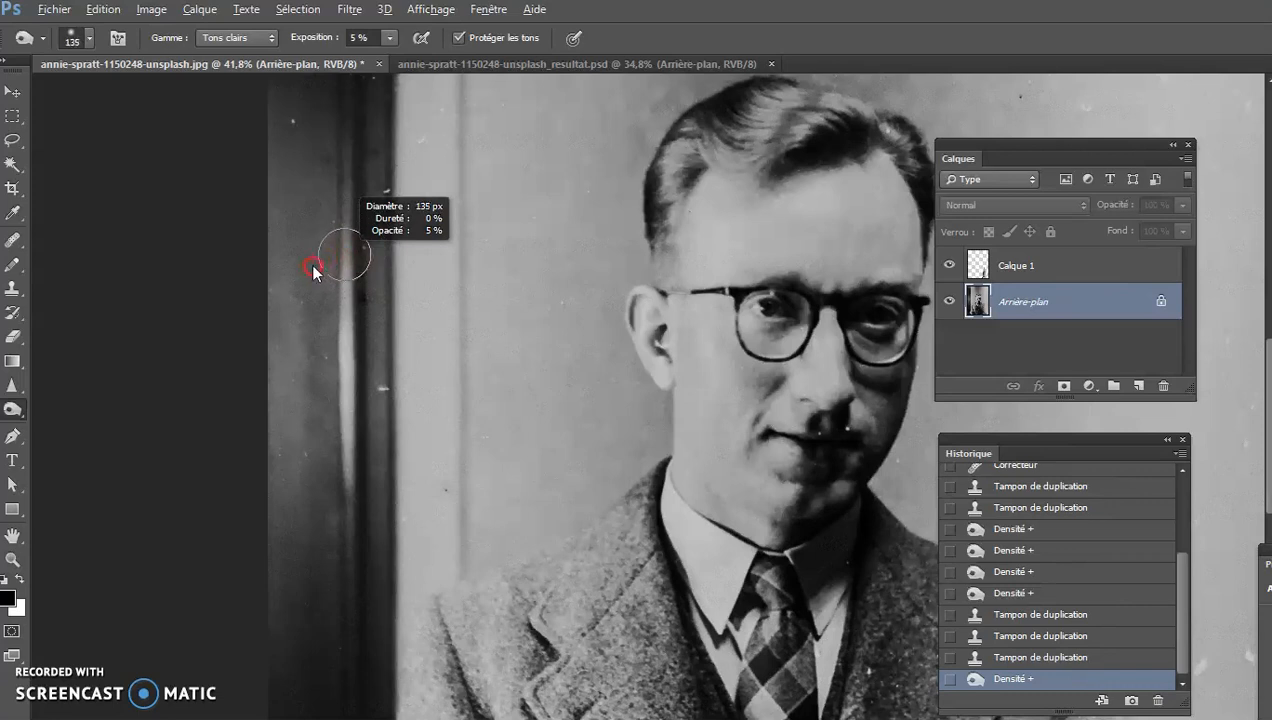
{"action": "left_click_drag", "start_coordinate": [342, 274], "coordinate": [343, 271]}
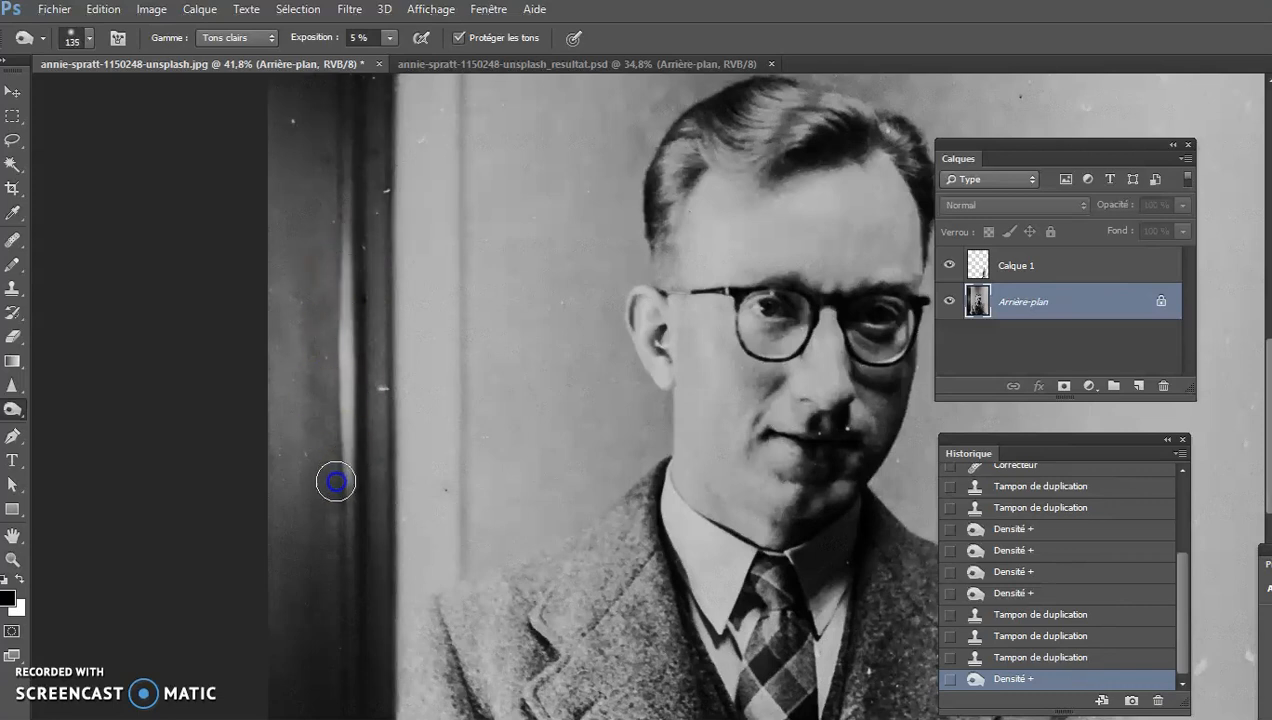
{"action": "mouse_move", "coordinate": [345, 491]}
{"action": "left_mouse_down"}
{"action": "mouse_move", "coordinate": [341, 286]}
{"action": "mouse_move", "coordinate": [345, 490]}
{"action": "mouse_move", "coordinate": [347, 369]}
{"action": "mouse_move", "coordinate": [337, 425]}
{"action": "left_mouse_up"}
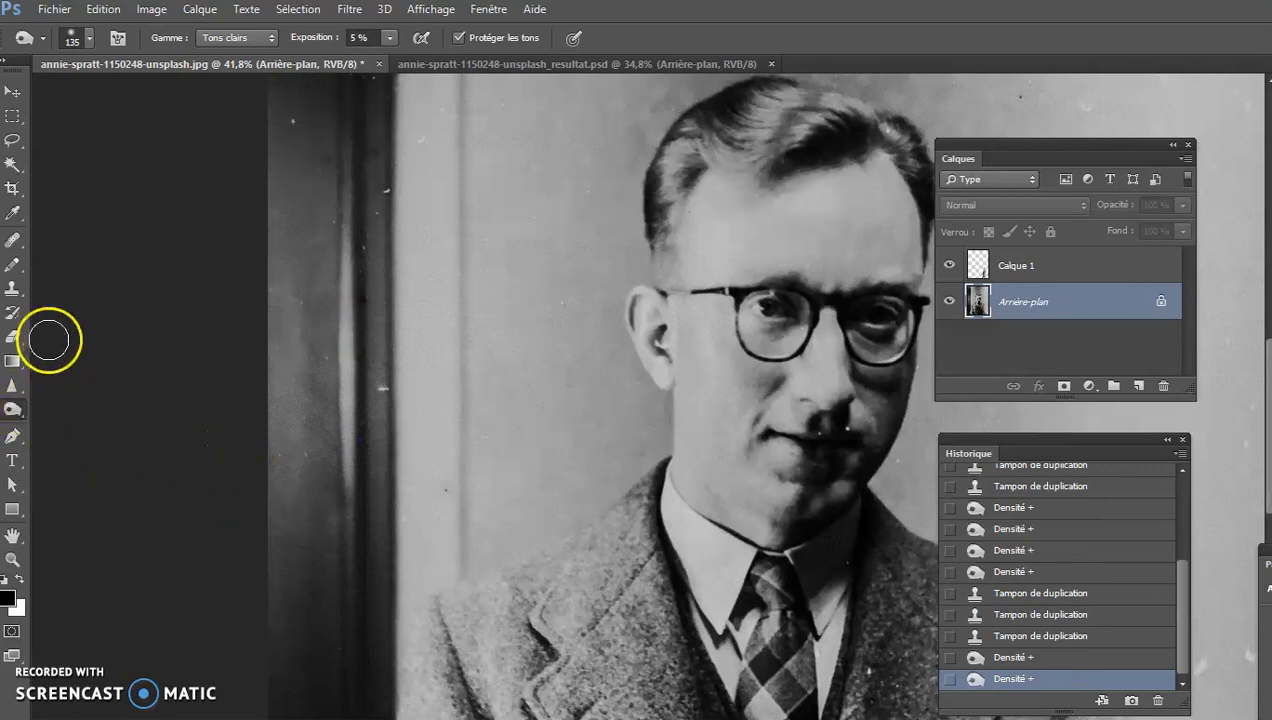
- Clone dark door texture over the bright vertical reflection on the frame with the Tampon de duplication at 161 px and 40 % opacity
{"action": "key", "text": "s"}
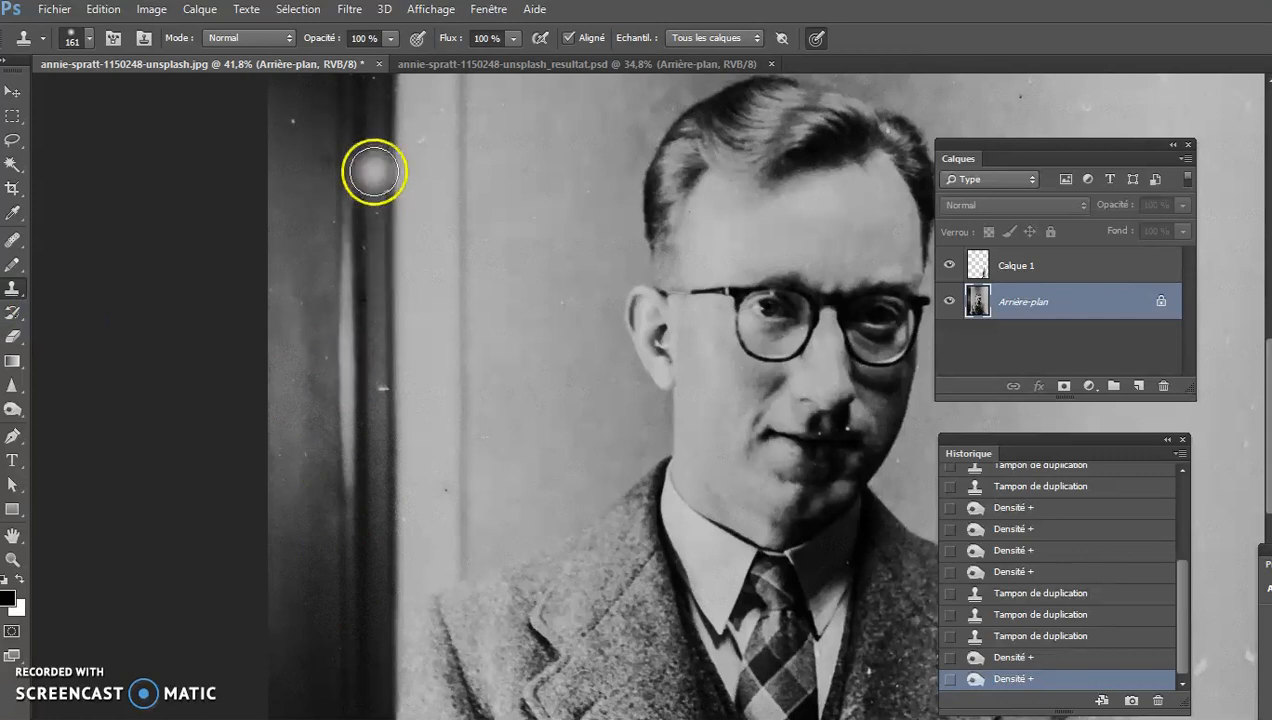
{"action": "left_click", "coordinate": [391, 38]}
{"action": "left_click_drag", "start_coordinate": [351, 57], "coordinate": [337, 58]}
{"action": "key", "text": "space"}
{"action": "left_click_drag", "start_coordinate": [308, 413], "coordinate": [254, 317]}
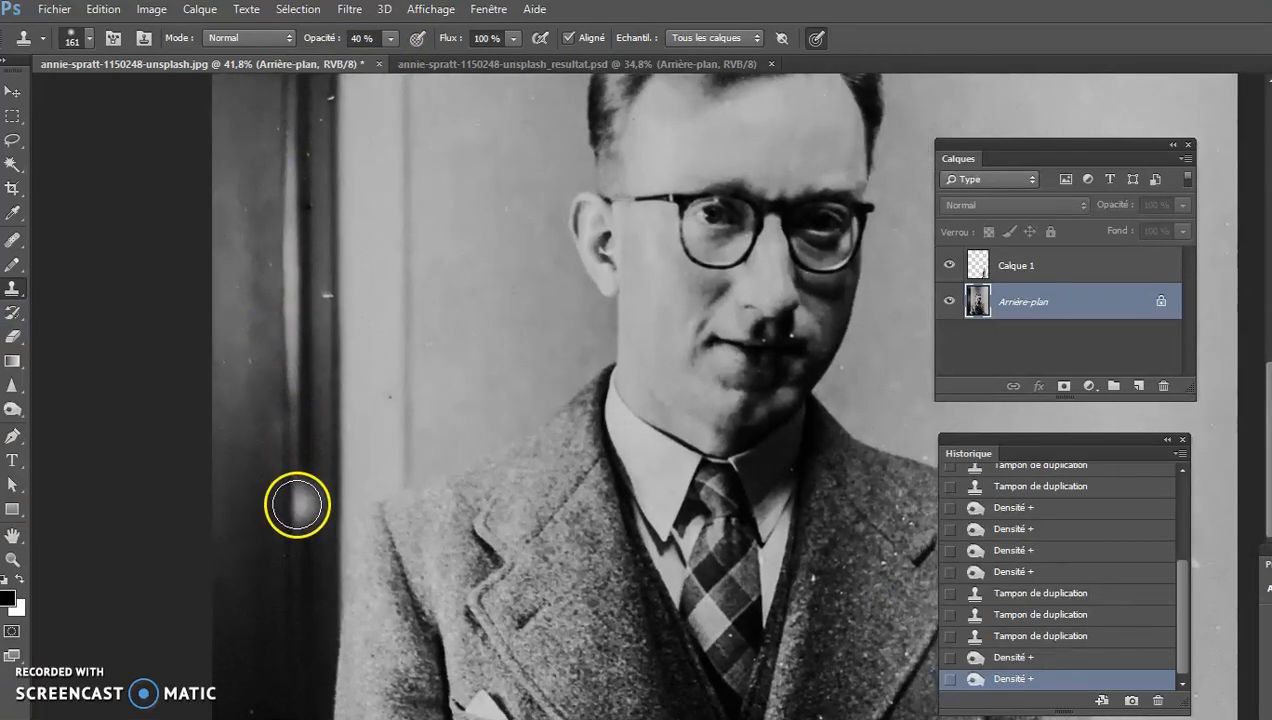
{"action": "left_click", "coordinate": [288, 369]}
{"action": "left_click", "coordinate": [290, 359]}
{"action": "left_click", "coordinate": [290, 310]}
{"action": "left_click", "coordinate": [287, 250]}
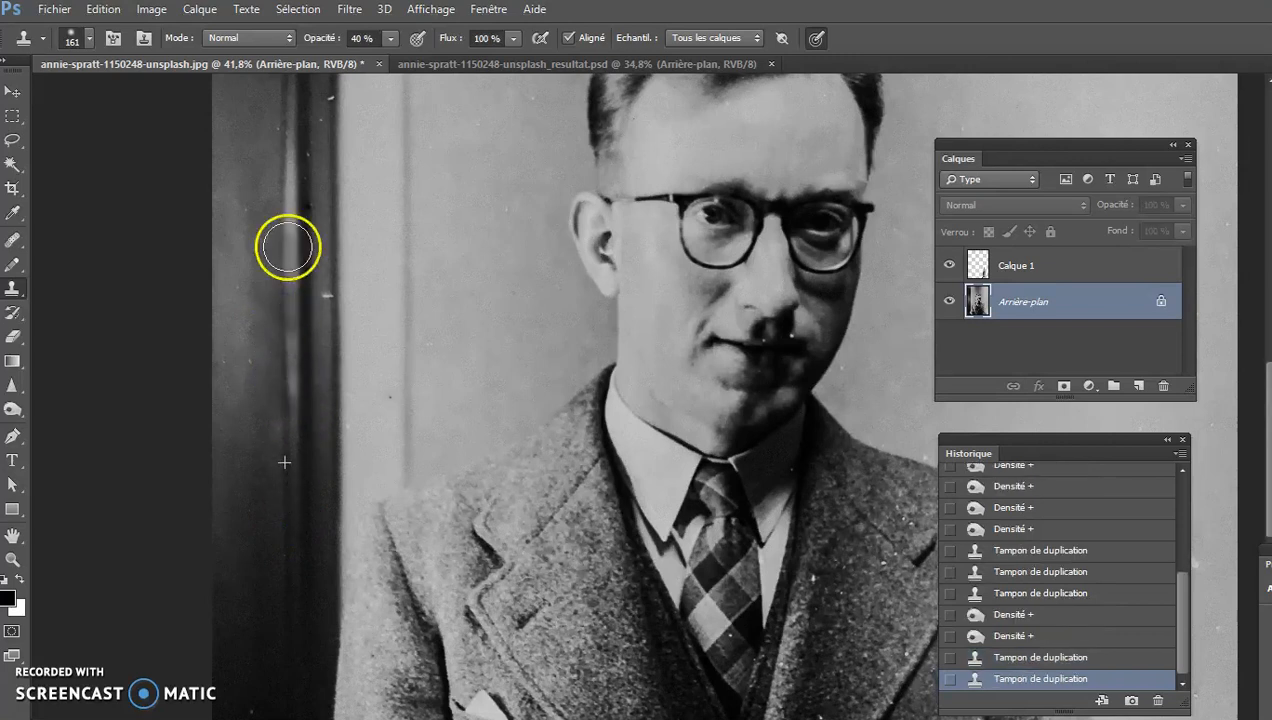
{"action": "left_click", "coordinate": [287, 264]}
{"action": "left_click", "coordinate": [294, 348]}
{"action": "left_click", "coordinate": [286, 366]}
{"action": "left_click", "coordinate": [289, 200]}
{"action": "left_click", "coordinate": [297, 480]}
{"action": "left_click", "coordinate": [286, 181]}
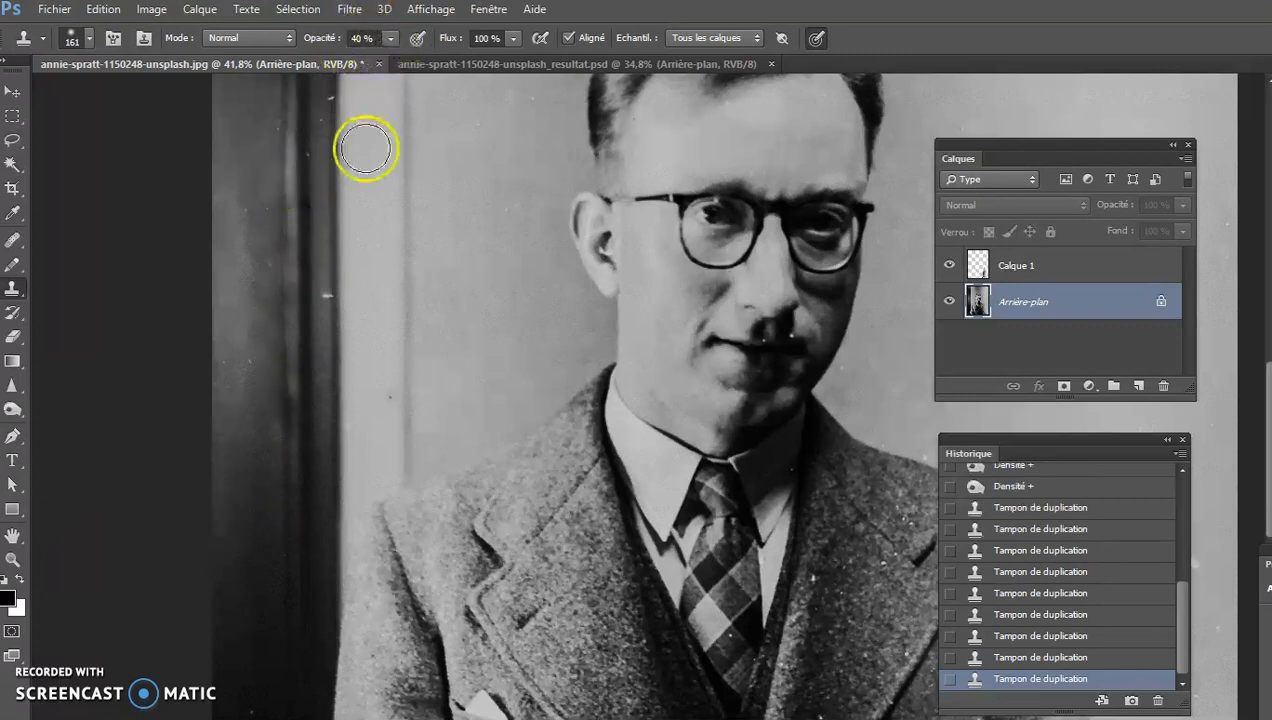
- Set the Tampon de duplication opacity to 100 % and flatten the image into a single background layer
{"action": "left_click", "coordinate": [390, 39]}
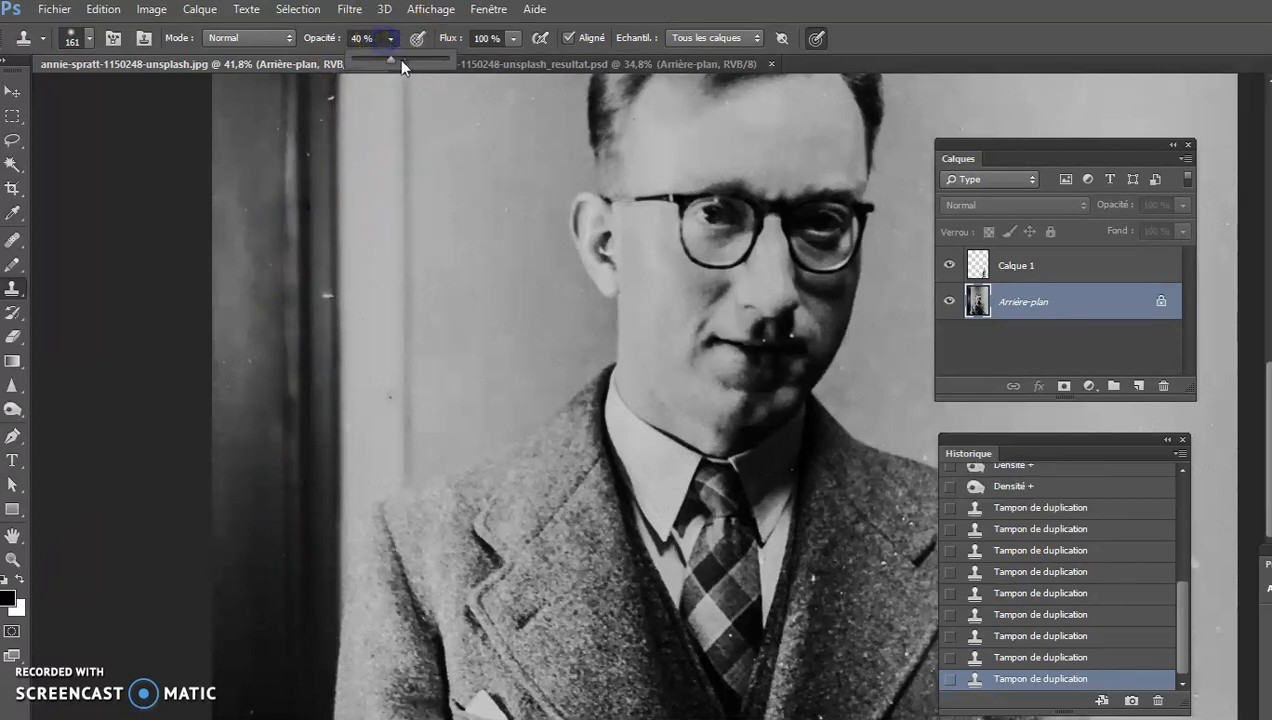
{"action": "left_click_drag", "start_coordinate": [389, 57], "coordinate": [457, 57]}
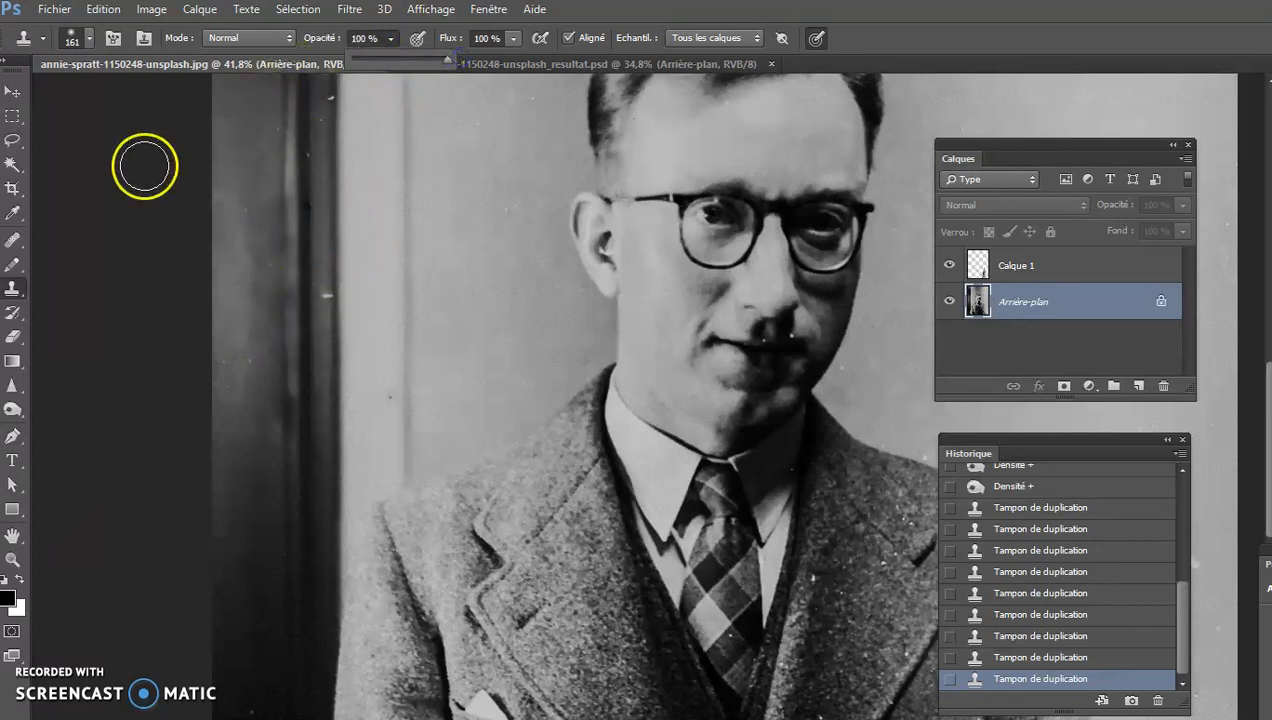
{"action": "key", "text": "ctrl+minus"}
{"action": "key", "text": "ctrl+minus"}
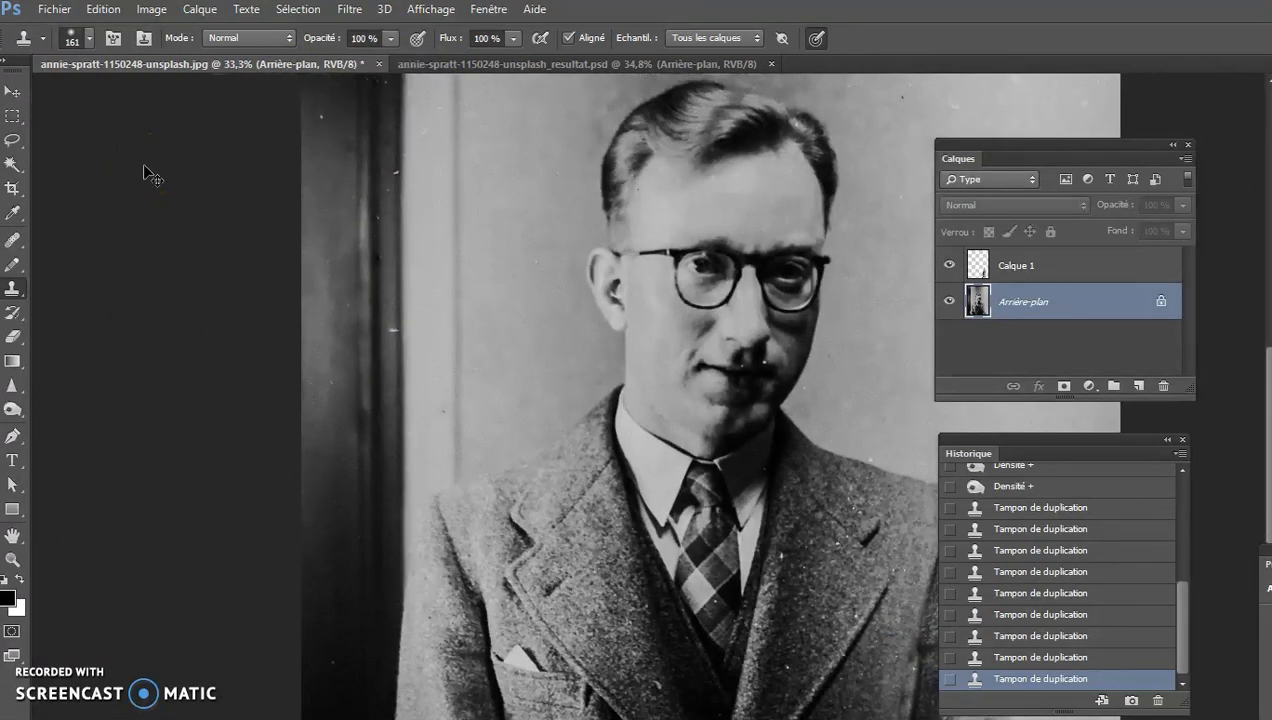
{"action": "key", "text": "ctrl+minus"}
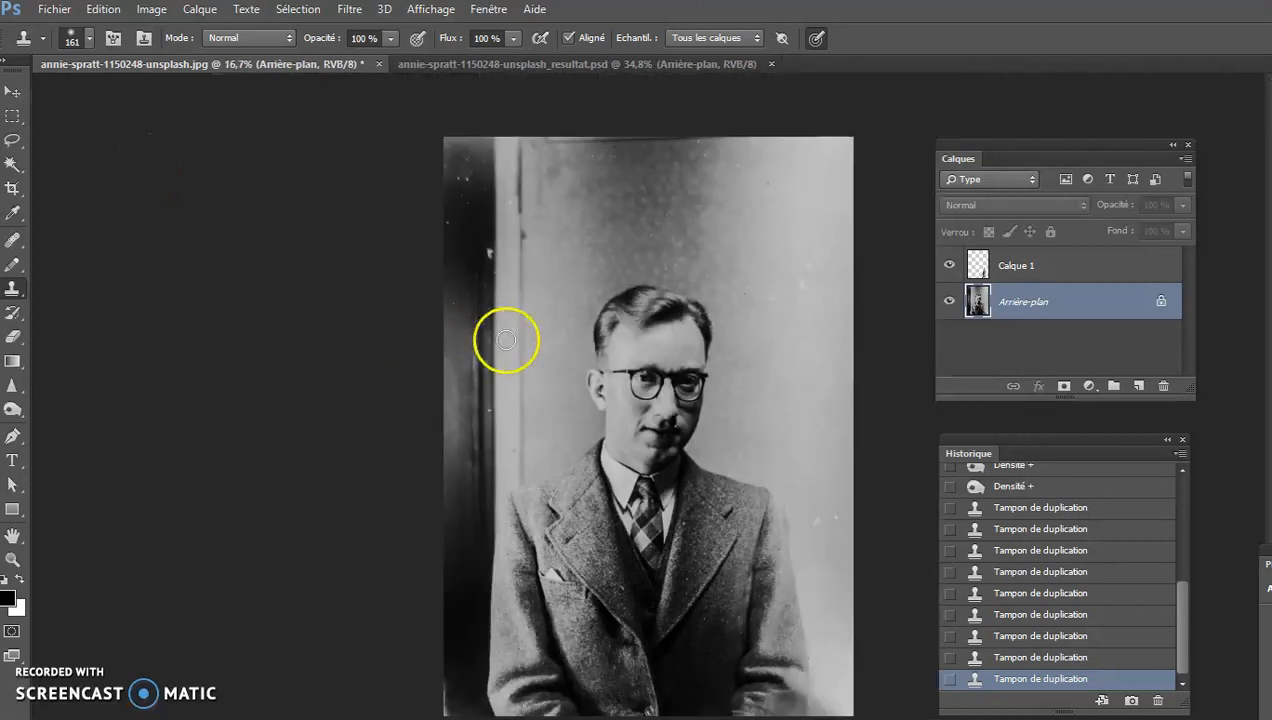
{"action": "left_click_drag", "start_coordinate": [1034, 145], "coordinate": [955, 146]}
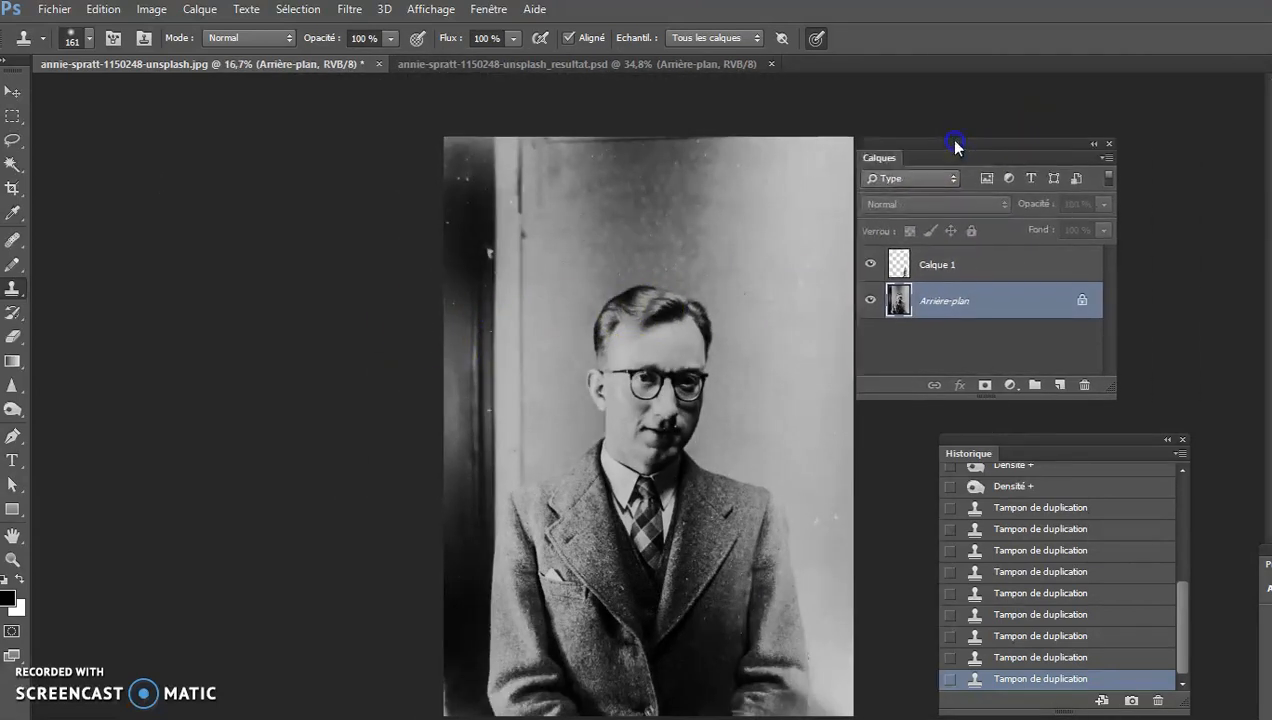
{"action": "left_click", "coordinate": [1107, 158]}
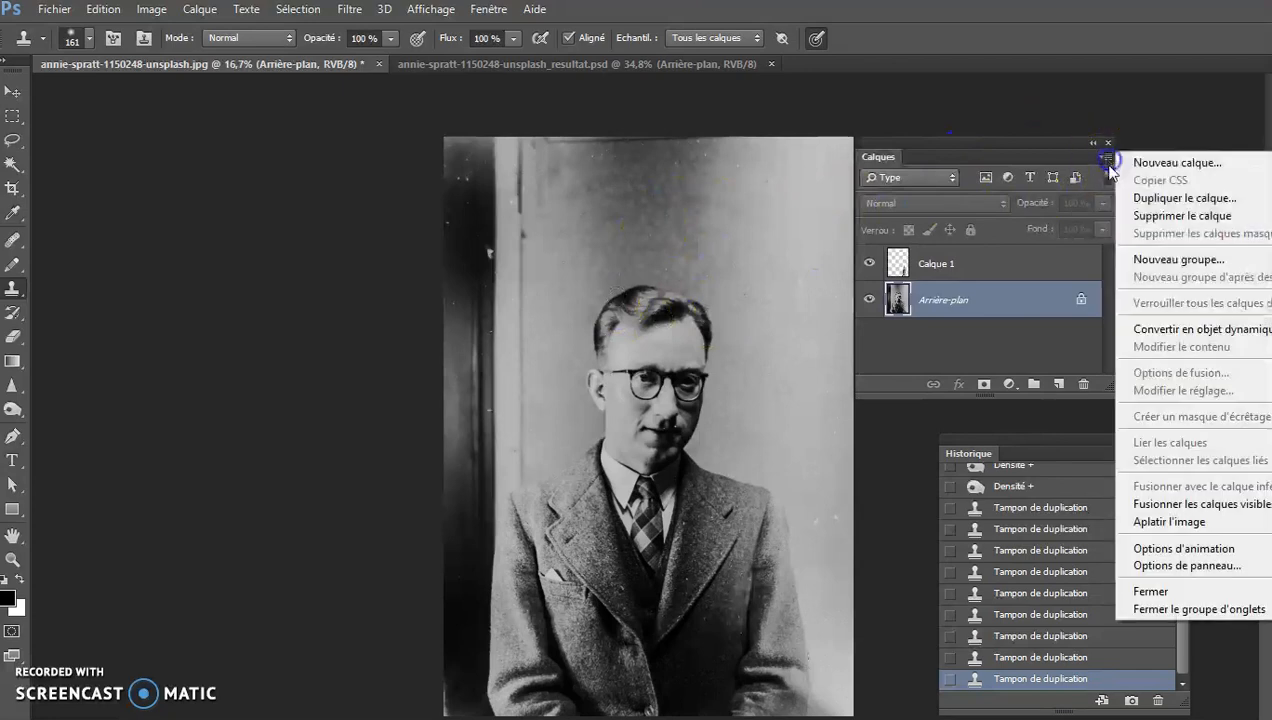
{"action": "left_click", "coordinate": [1140, 521]}
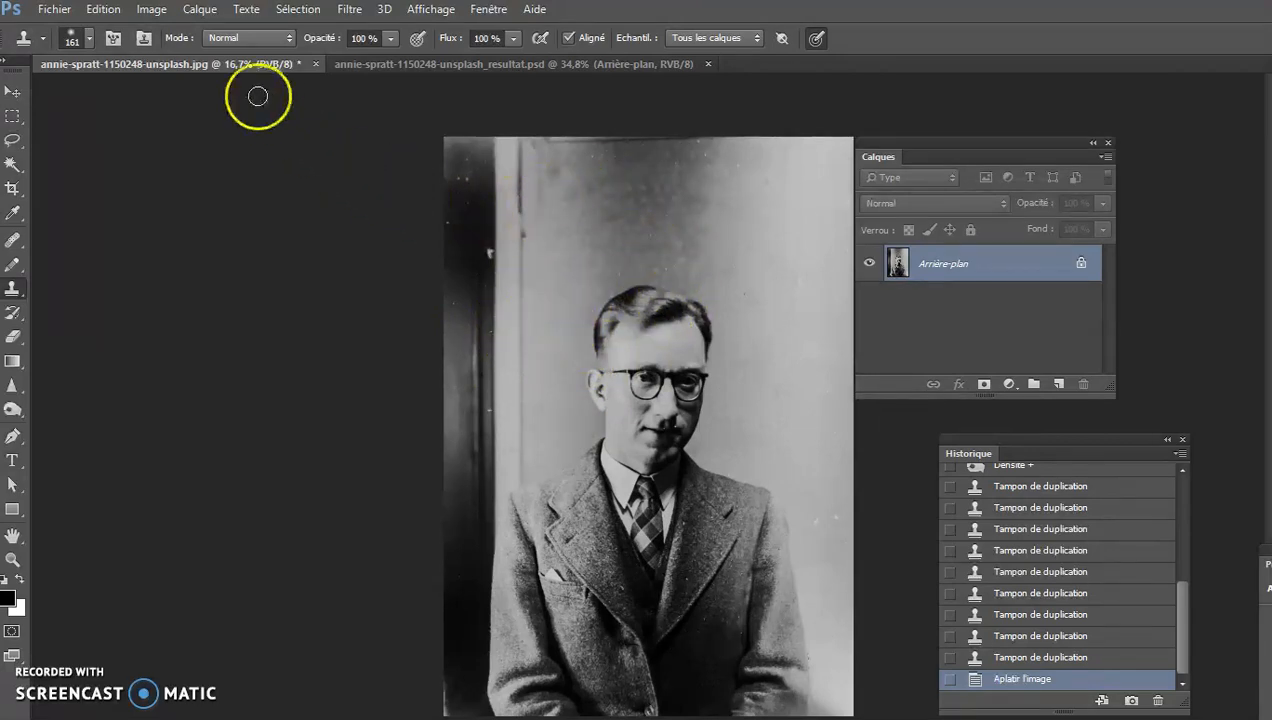
{"action": "left_click", "coordinate": [152, 9]}
{"action": "mouse_move", "coordinate": [174, 55]}
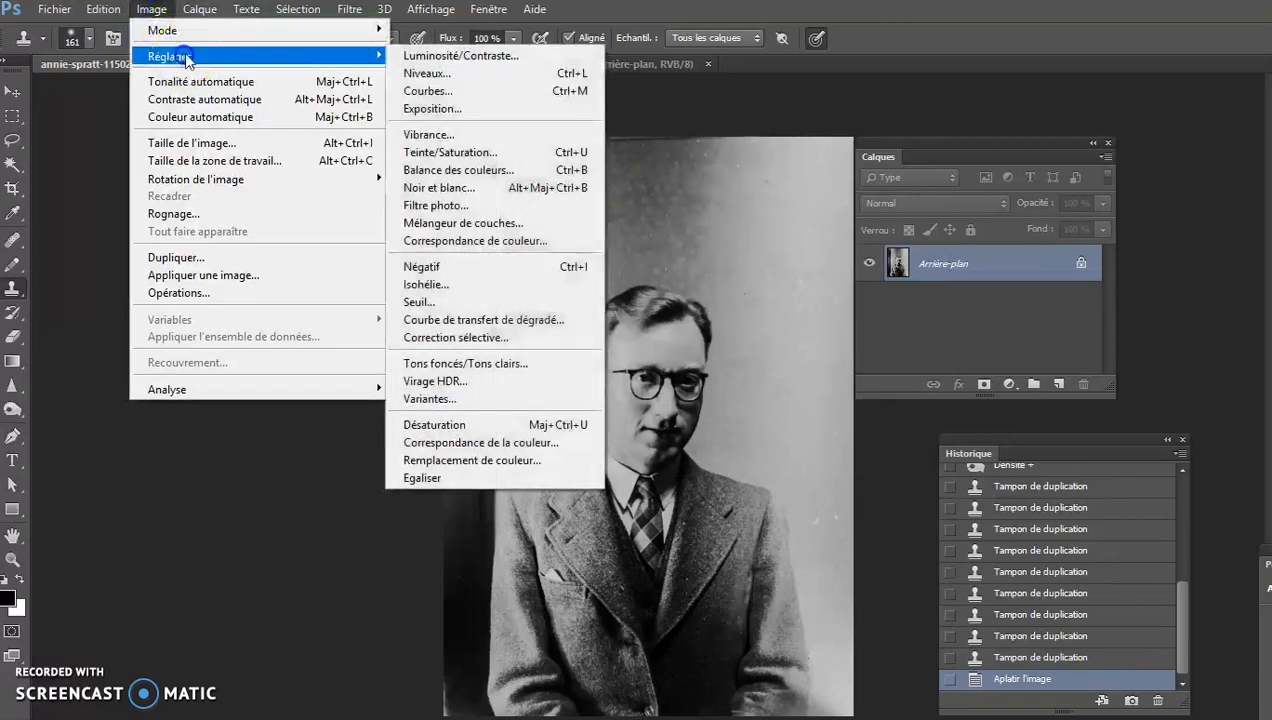
{"action": "left_click", "coordinate": [452, 96]}
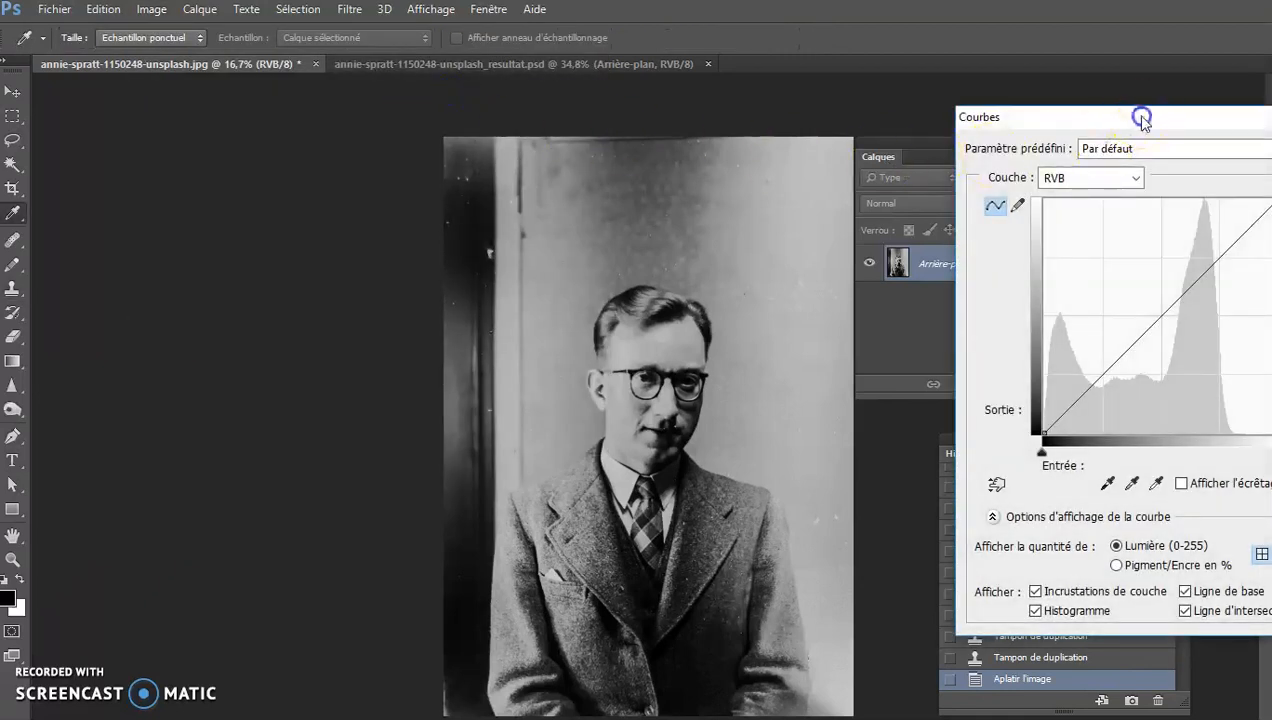
{"action": "left_click_drag", "start_coordinate": [1142, 119], "coordinate": [722, 138]}
{"action": "left_click", "coordinate": [911, 192]}
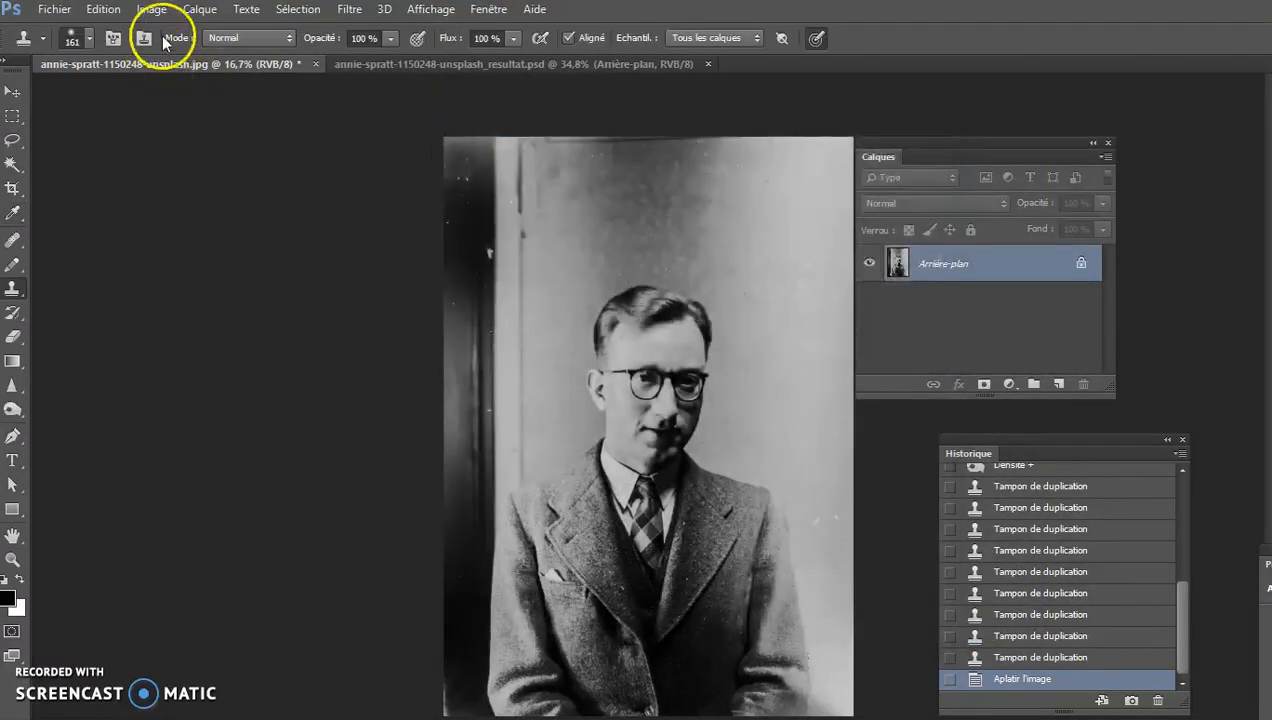
- Apply an automatic Niveaux correction to the whole flattened photo
{"action": "left_click", "coordinate": [151, 9]}
{"action": "mouse_move", "coordinate": [200, 62]}
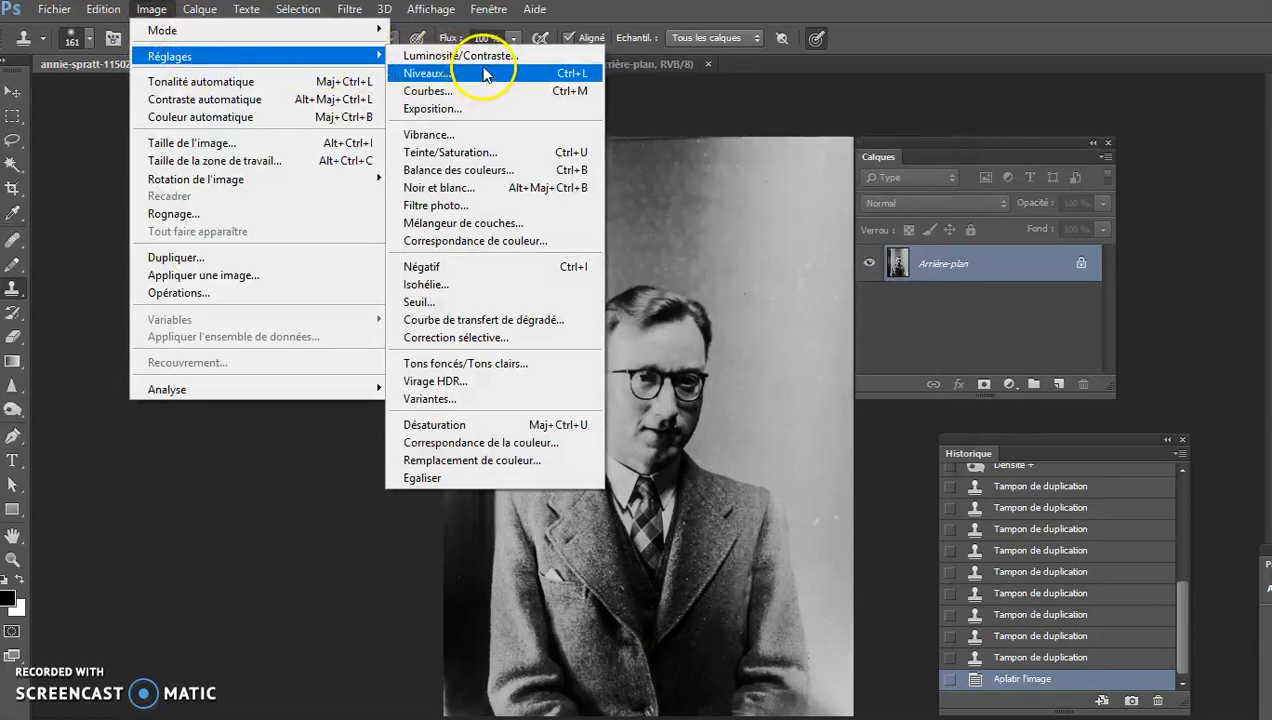
{"action": "left_click", "coordinate": [485, 74]}
{"action": "left_click", "coordinate": [368, 315]}
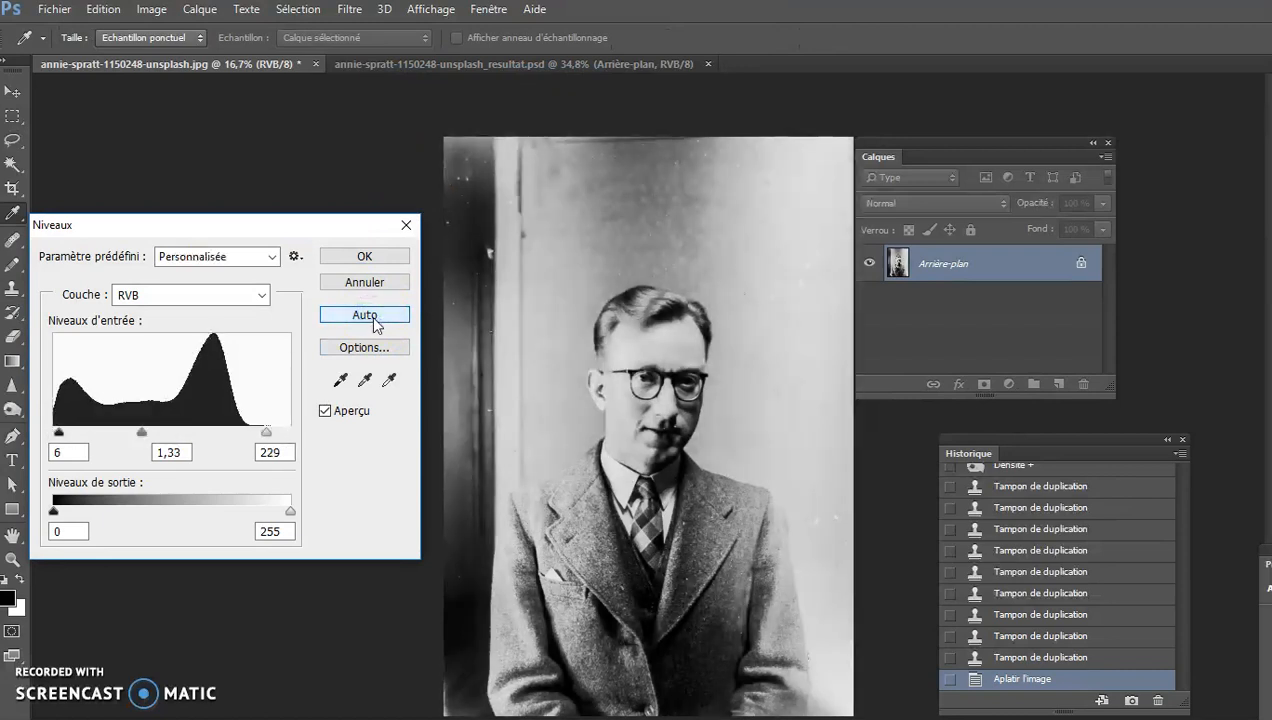
{"action": "left_click", "coordinate": [366, 257]}
{"action": "key", "text": "s"}
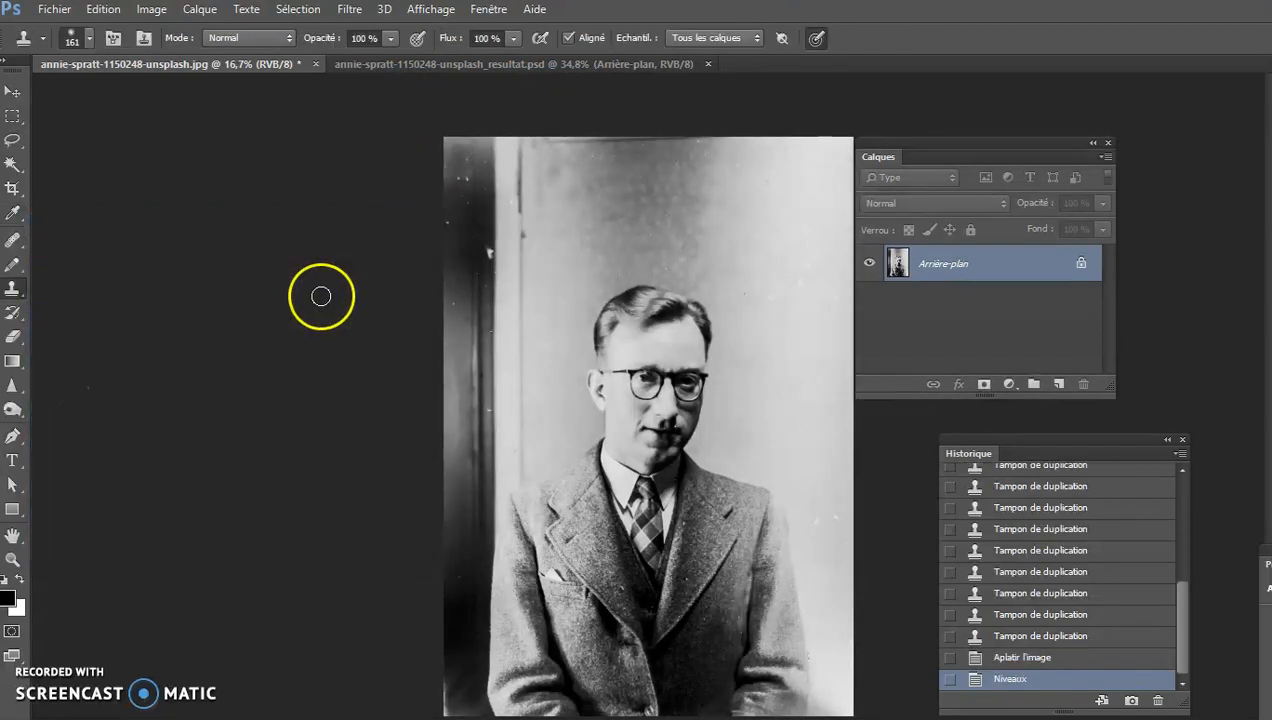
- Compare the photo before and after the Niveaux correction, and examine the face and hair at 100 % zoom
{"action": "key", "text": "ctrl+z"}
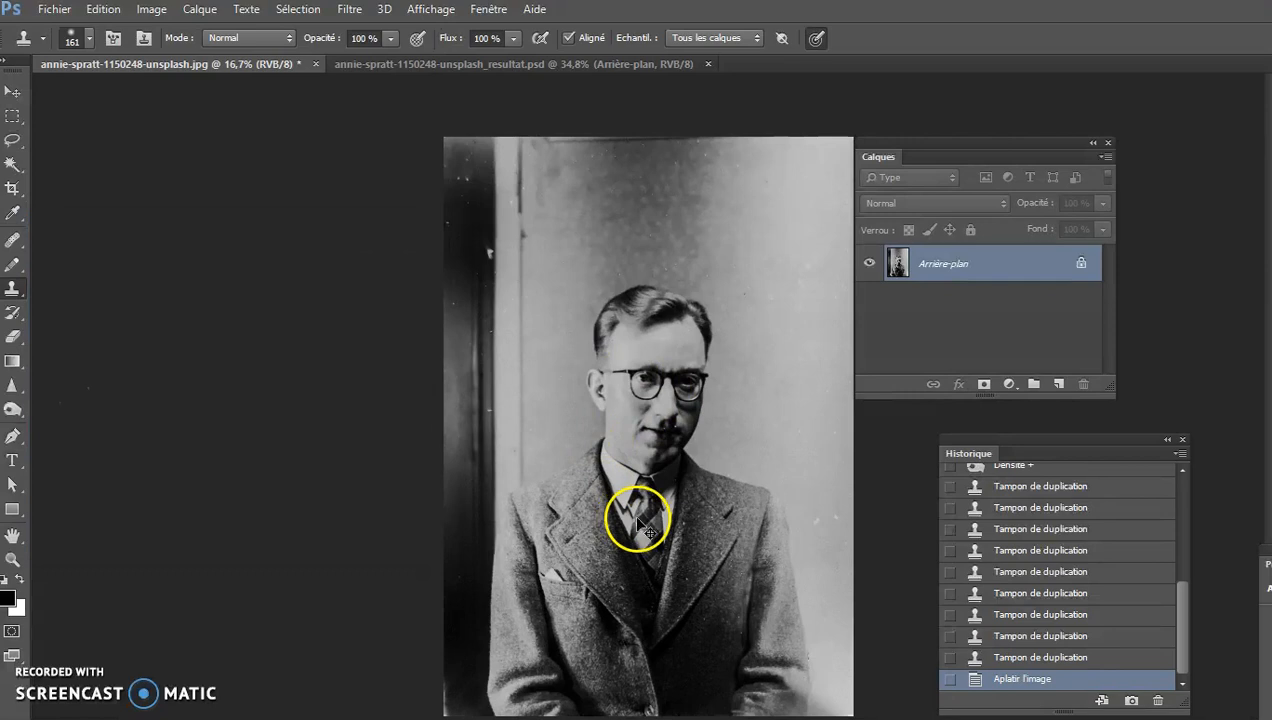
{"action": "key", "text": "ctrl+z"}
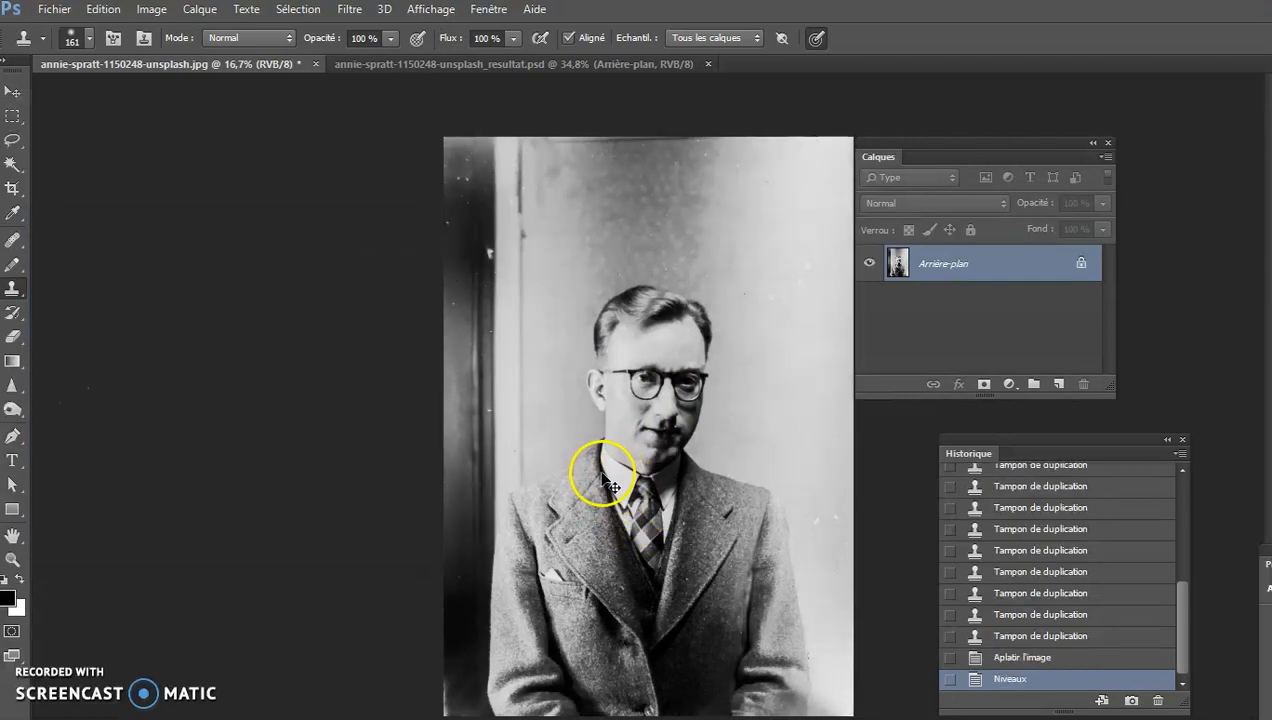
{"action": "key", "text": "ctrl+z"}
{"action": "key", "text": "ctrl+z"}
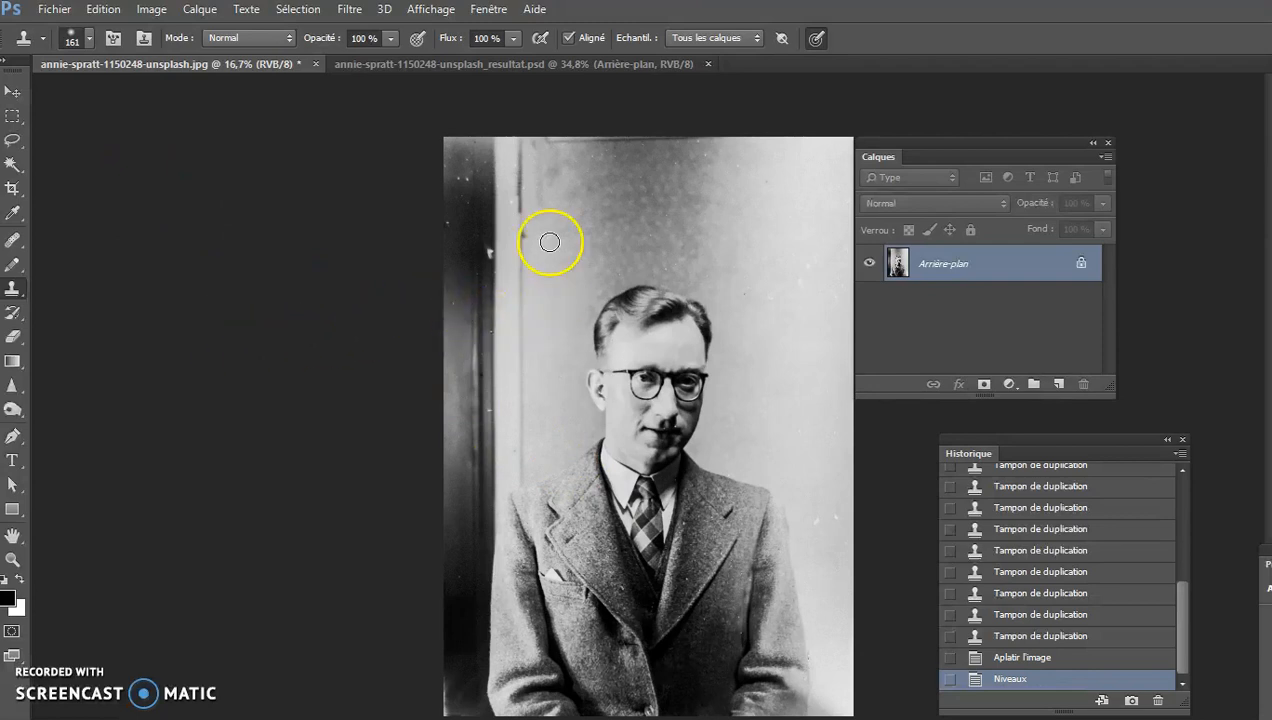
{"action": "key", "text": "ctrl+1"}
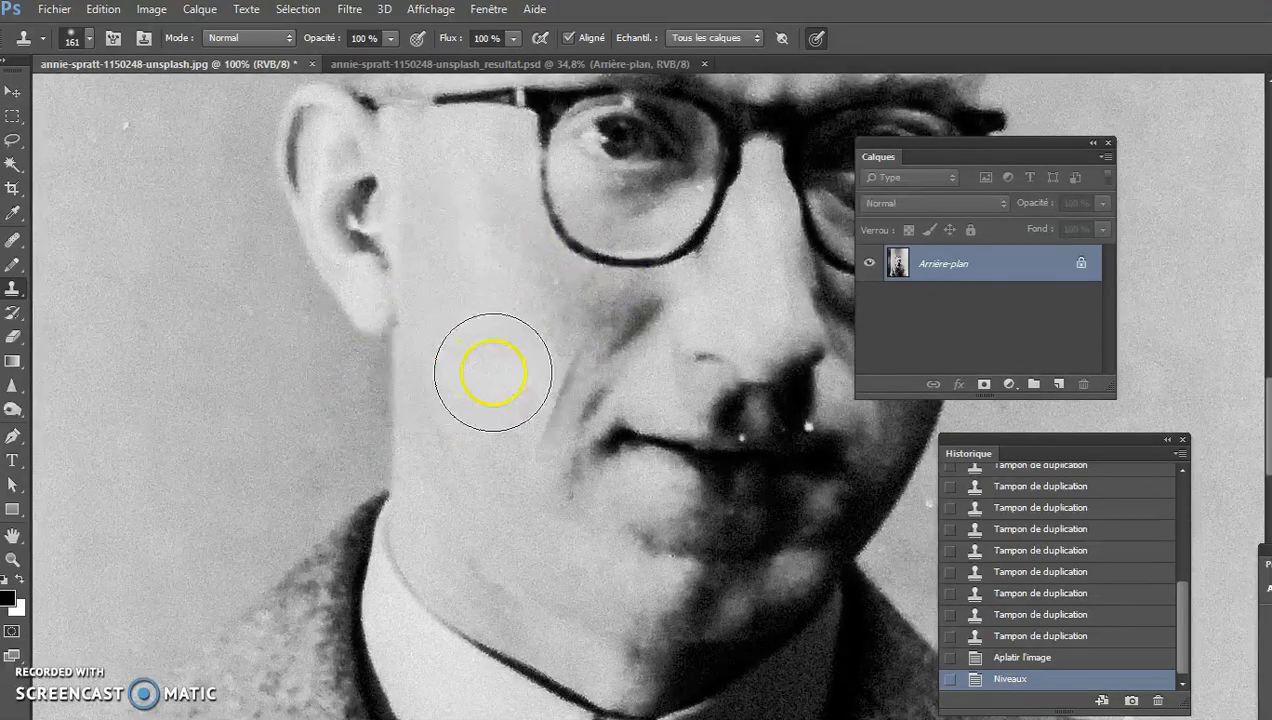
{"action": "key", "text": "space"}
{"action": "left_click_drag", "start_coordinate": [454, 249], "coordinate": [472, 342]}
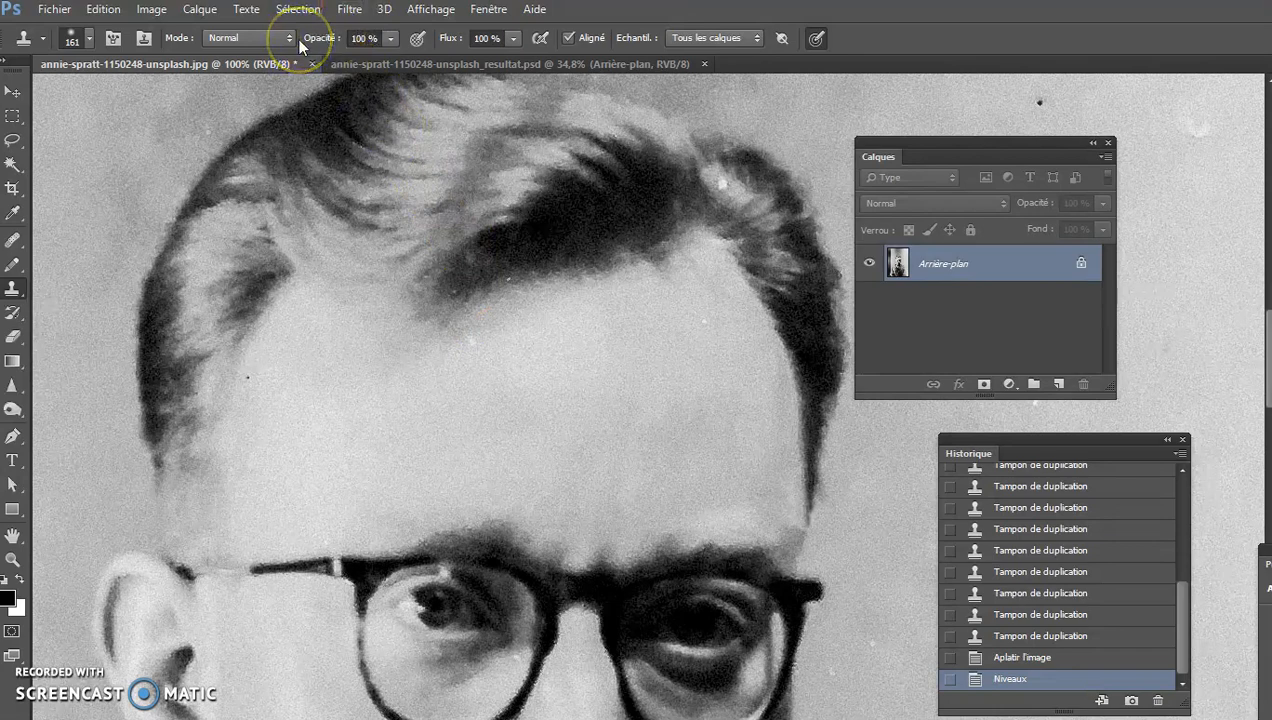
{"action": "key", "text": "ctrl+0"}
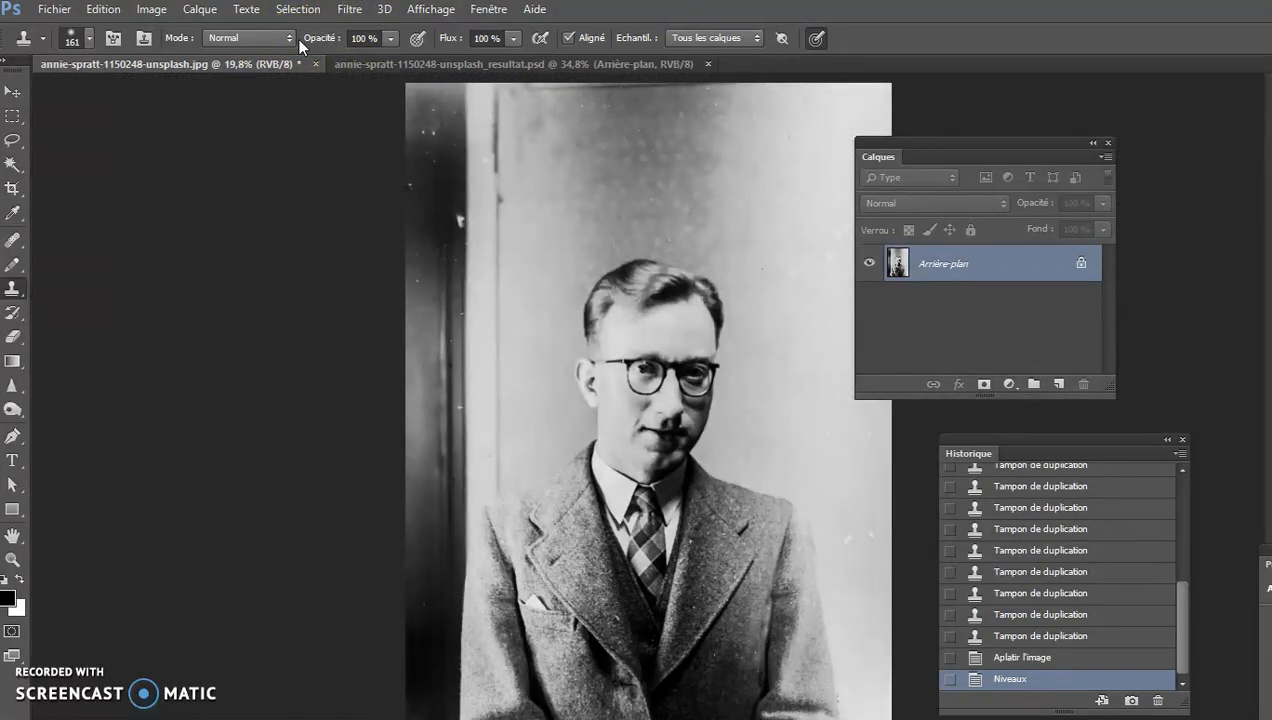
- Resize the photo to a width of 1500 pixels with linked proportions and automatic resampling
{"action": "left_click", "coordinate": [153, 10]}
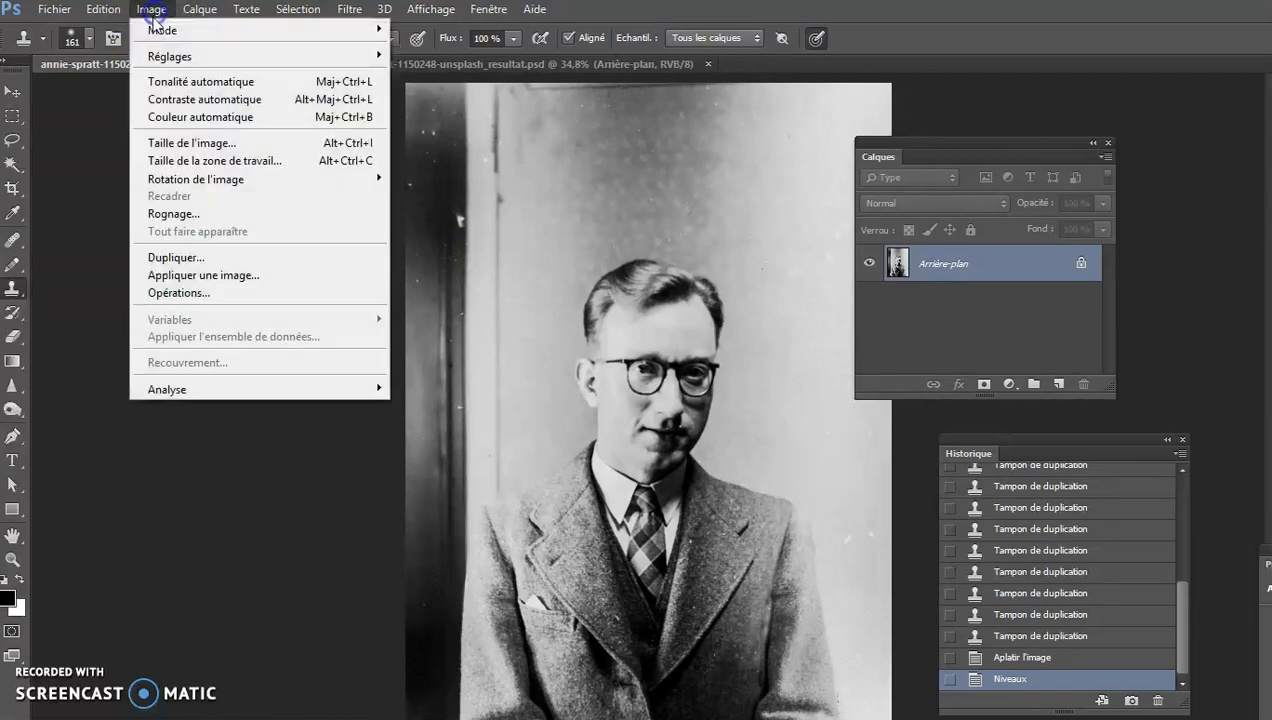
{"action": "left_click", "coordinate": [217, 145]}
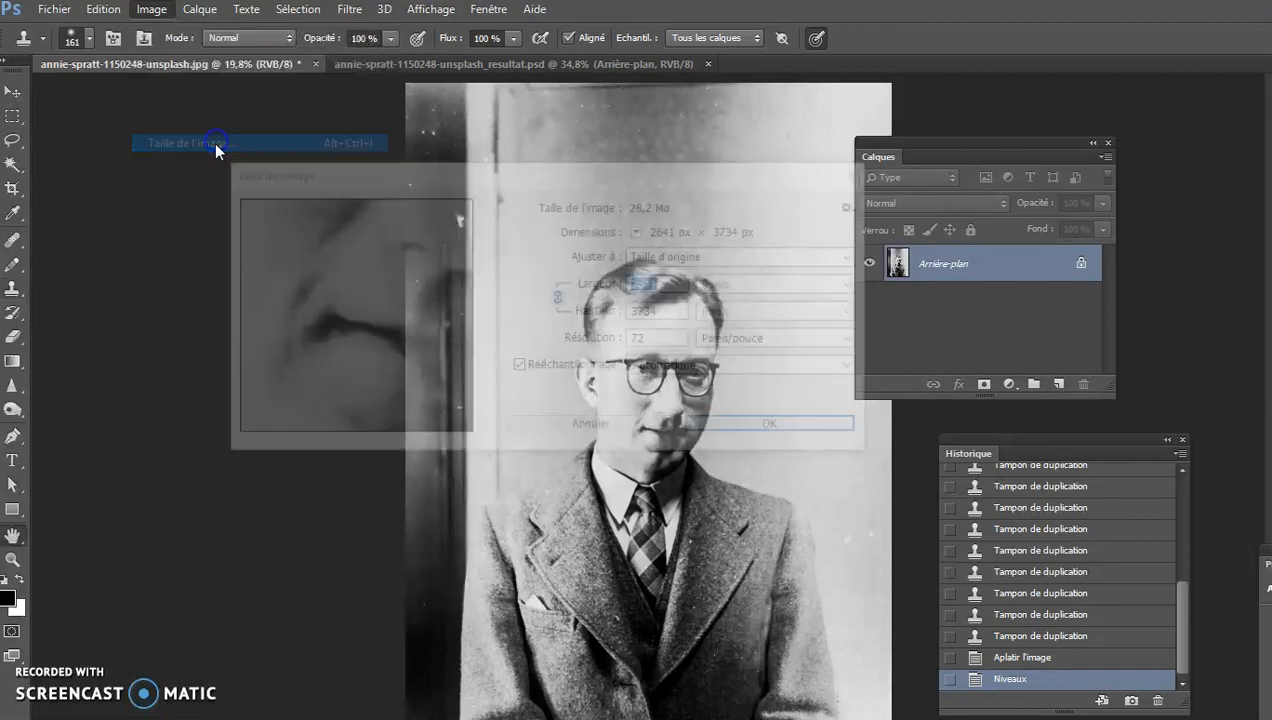
{"action": "left_click_drag", "start_coordinate": [506, 190], "coordinate": [428, 185]}
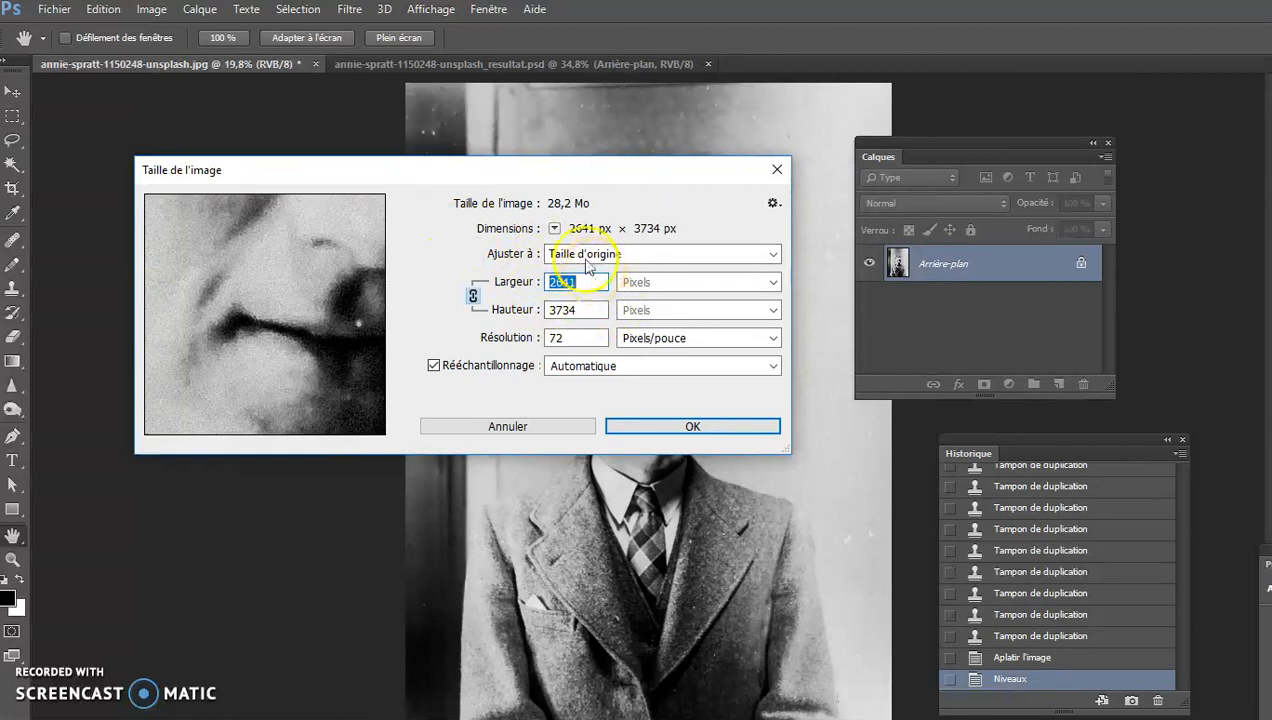
{"action": "type", "text": "1500"}
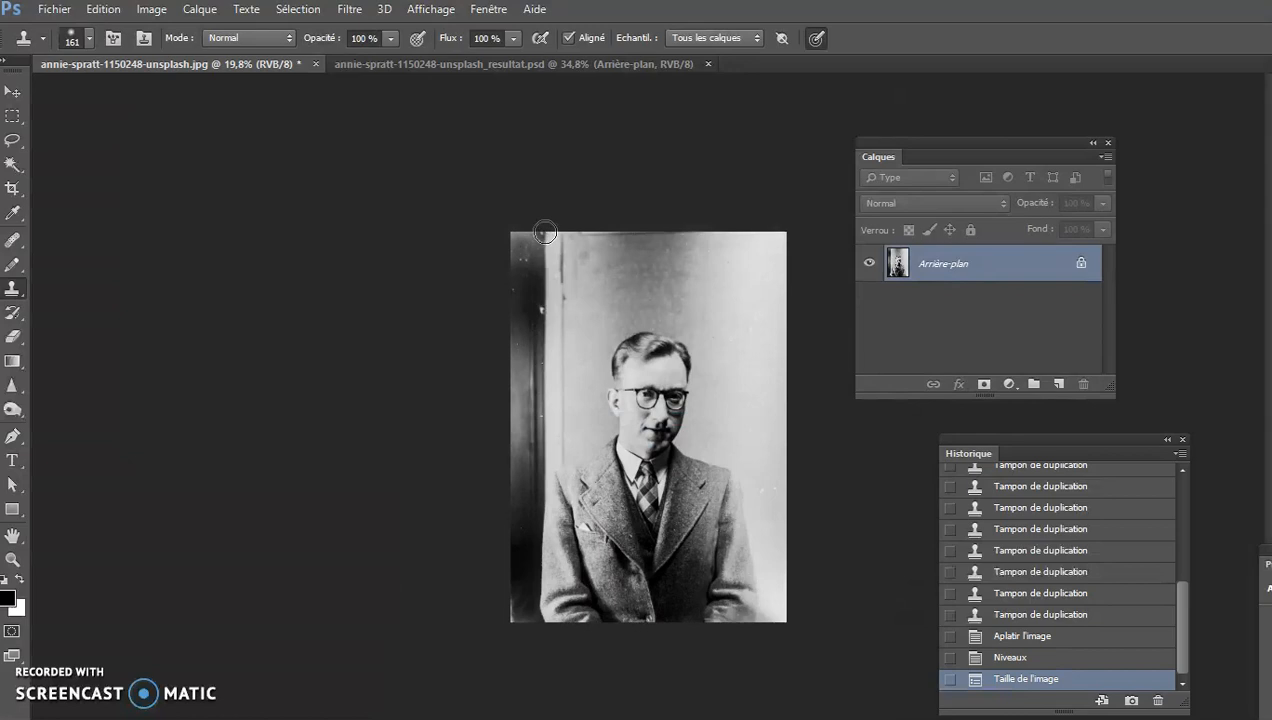
{"action": "key", "text": "ctrl+1"}
{"action": "left_click_drag", "start_coordinate": [689, 343], "coordinate": [458, 545]}
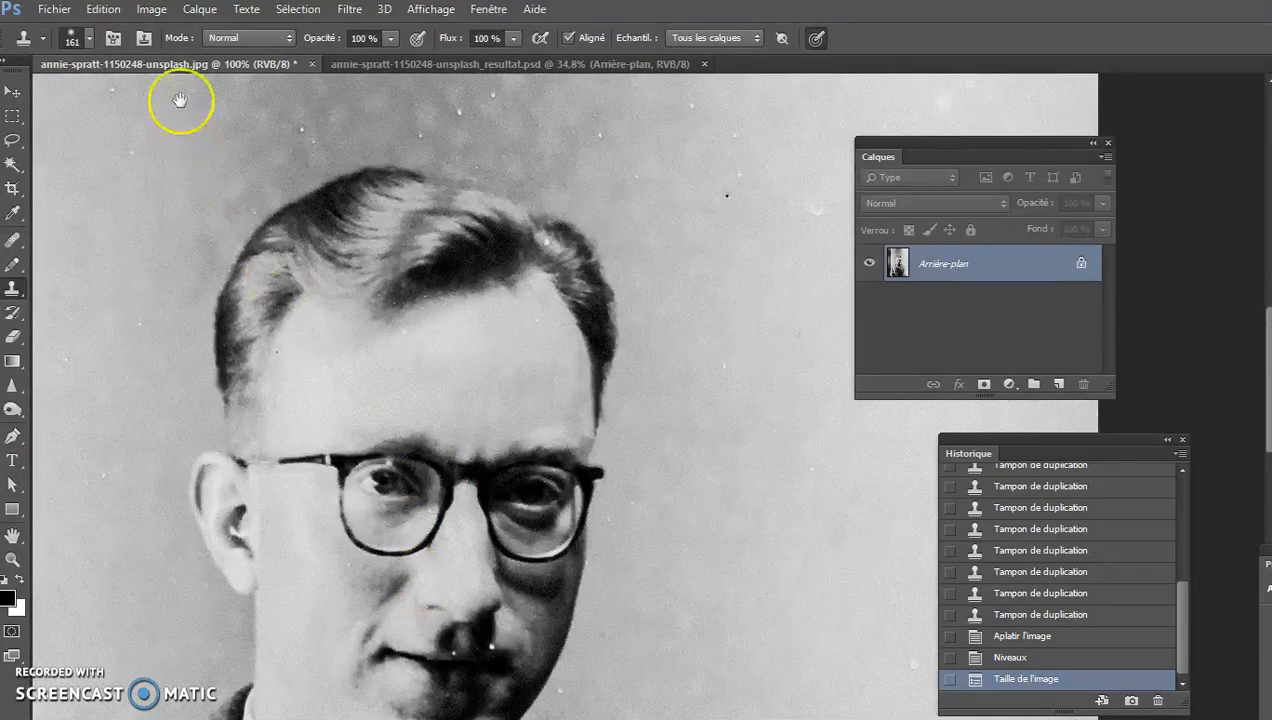
- Try a resolution of 300 pixels/inch with Rééchantillonnage disabled in Taille de l'image, and cancel the change
{"action": "left_click", "coordinate": [155, 9]}
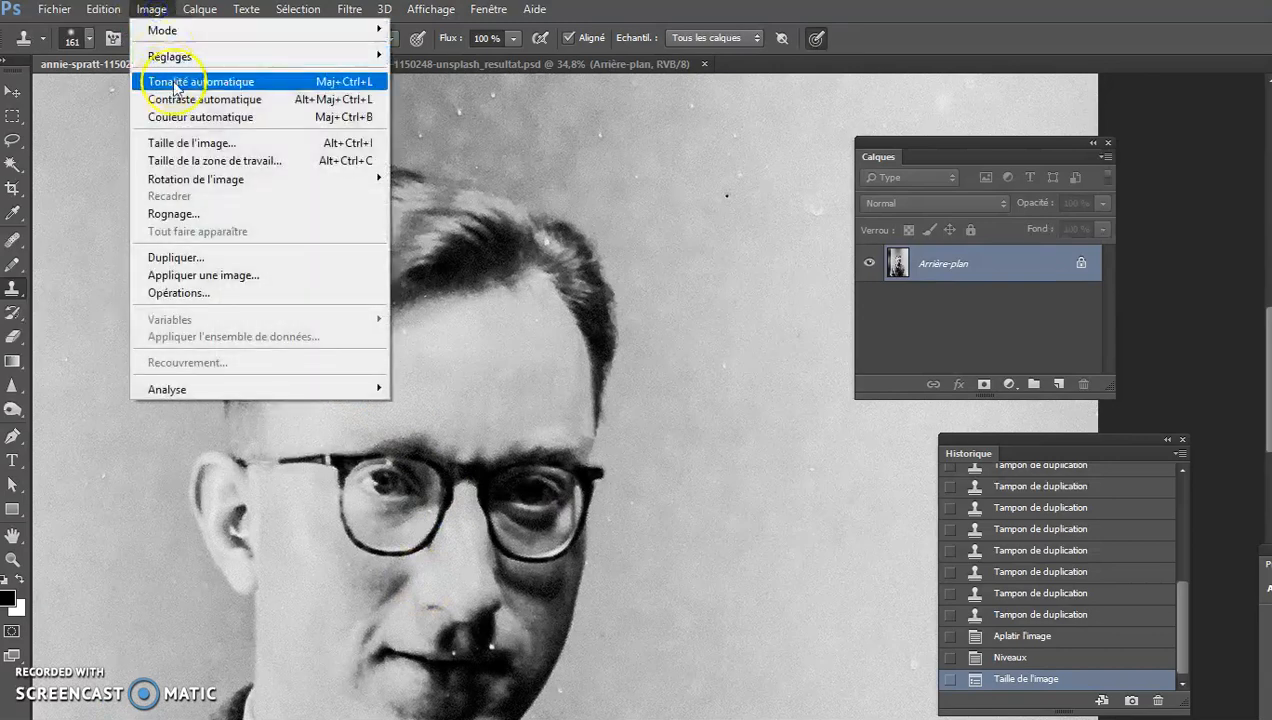
{"action": "left_click", "coordinate": [213, 143]}
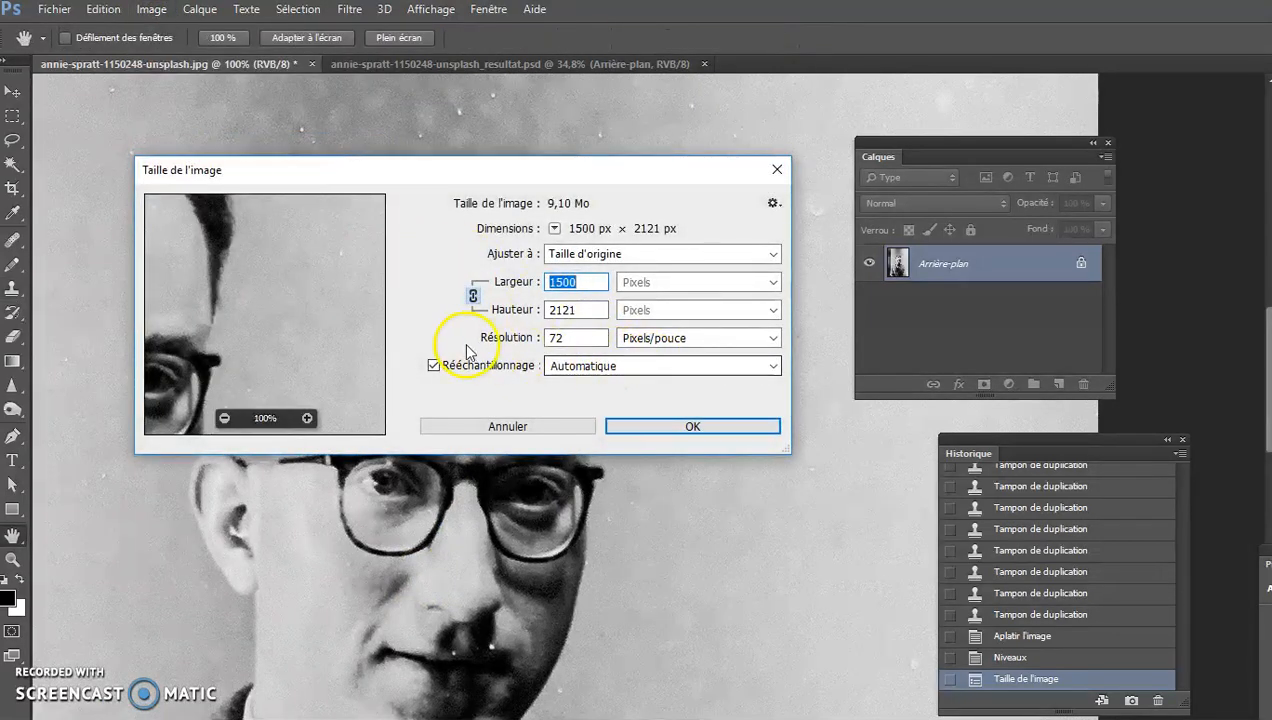
{"action": "left_click", "coordinate": [483, 366]}
{"action": "left_click", "coordinate": [595, 343]}
{"action": "double_click", "coordinate": [585, 340]}
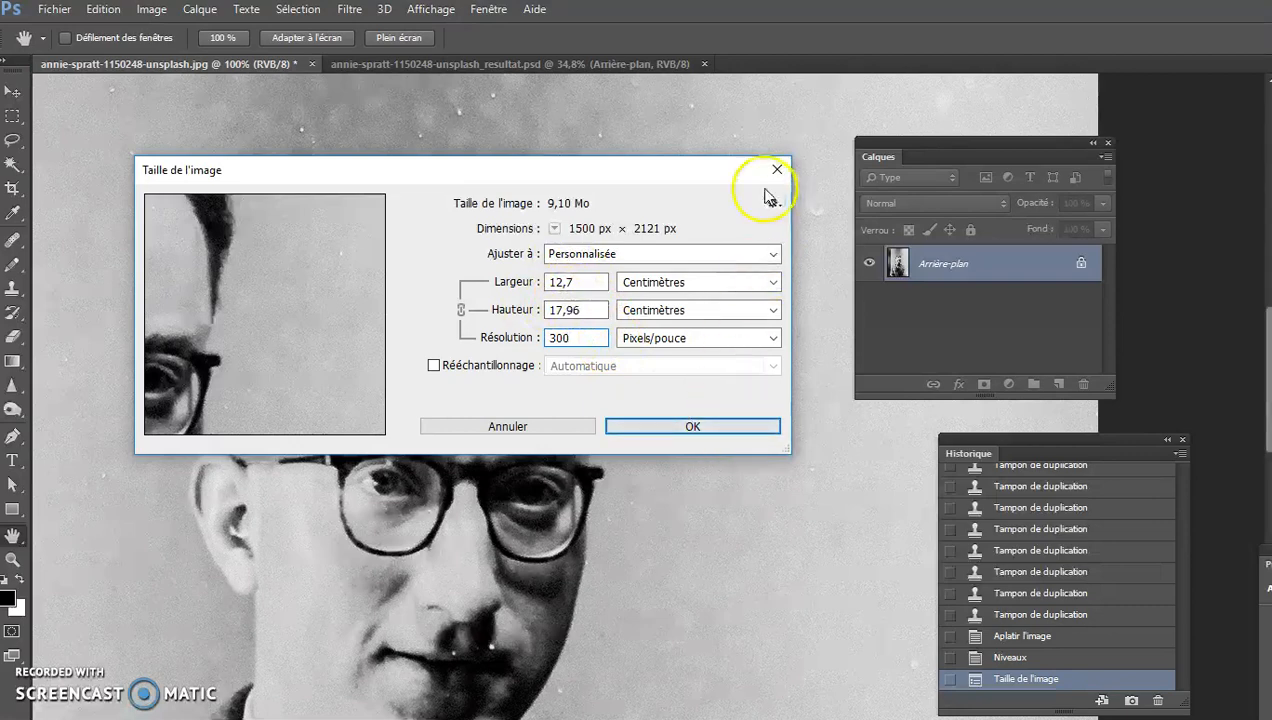
{"action": "left_click", "coordinate": [540, 430]}
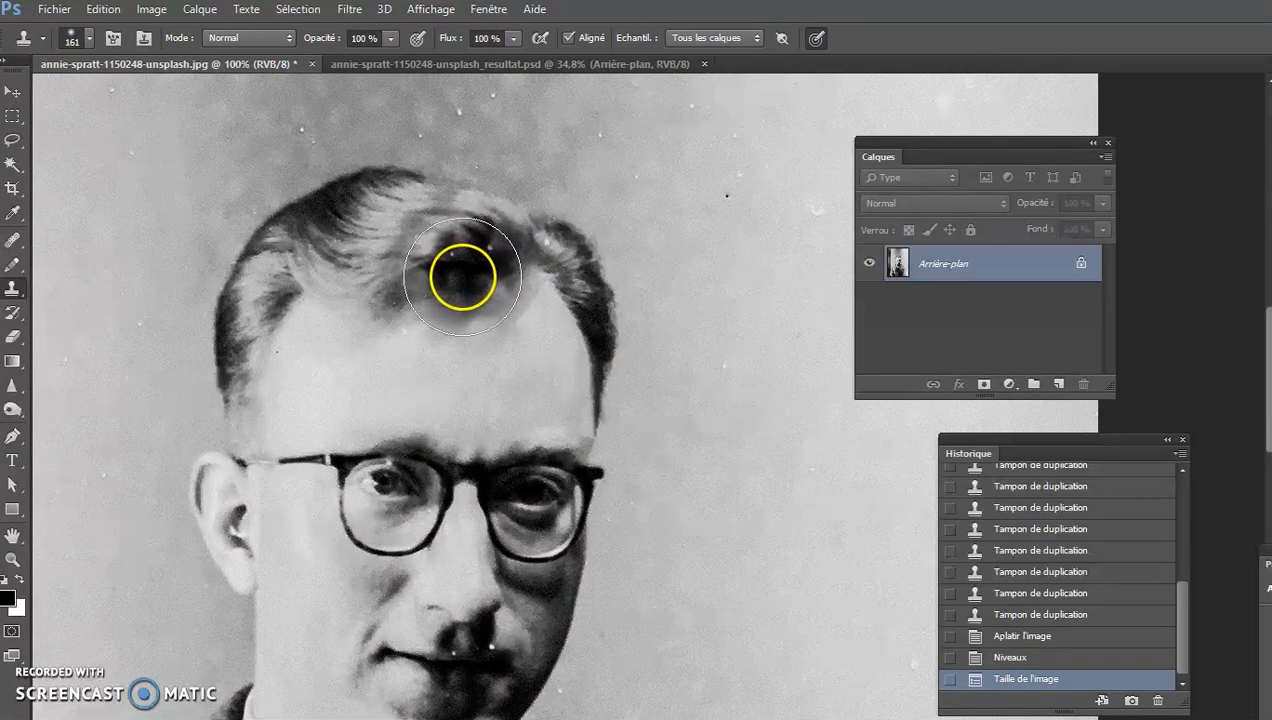
- Sharpen the photo with the Accentuation filter at a Gain of 42 %, a Rayon of 1,0 pixel and a Seuil of 0
{"action": "left_click", "coordinate": [350, 12]}
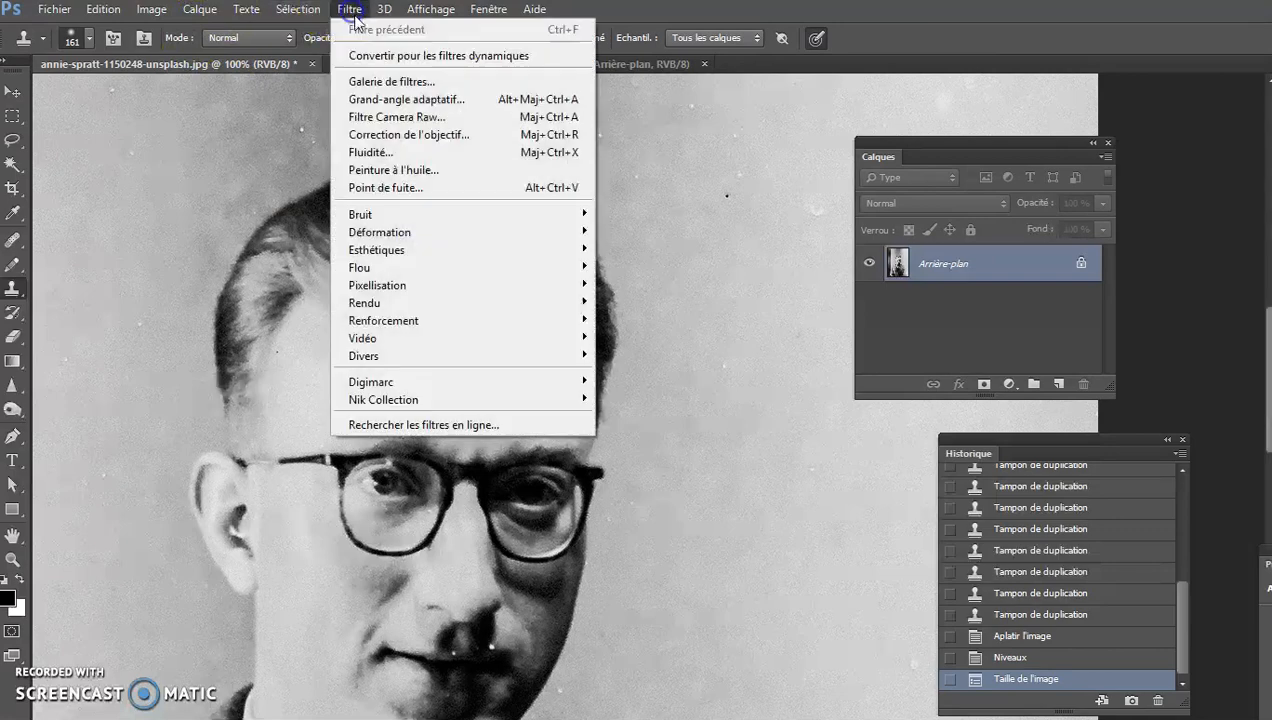
{"action": "mouse_move", "coordinate": [426, 322]}
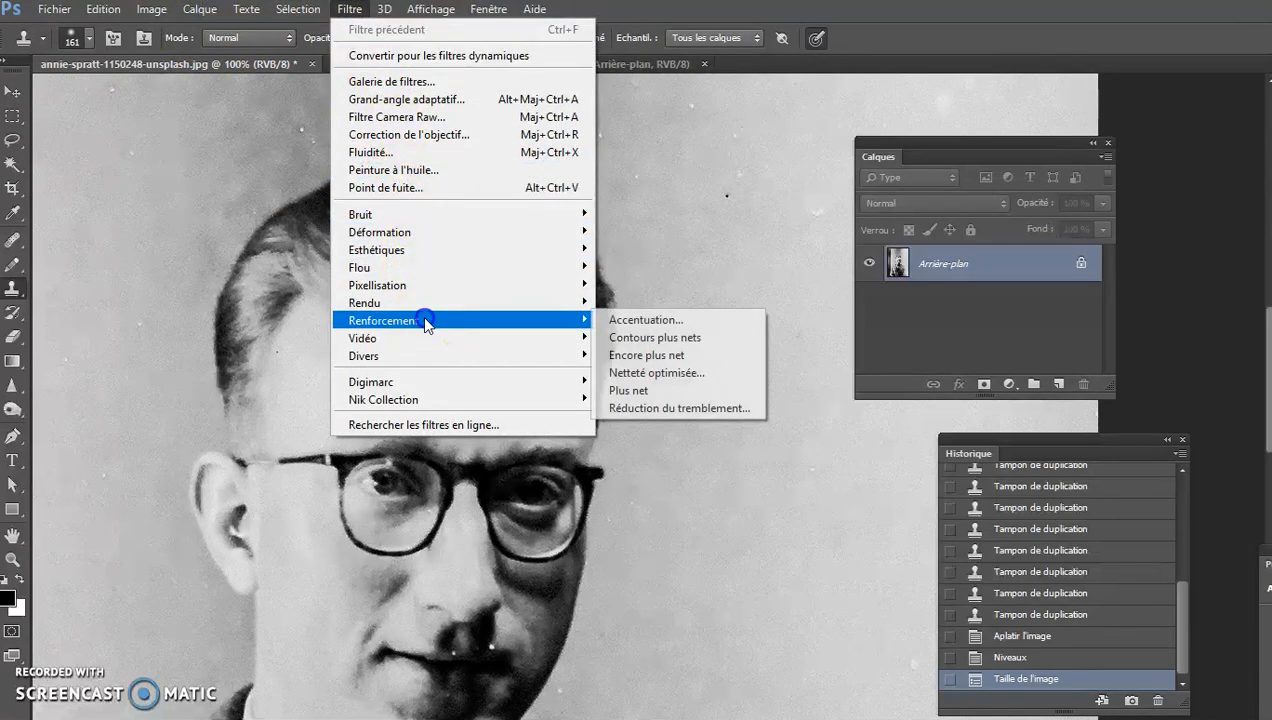
{"action": "left_click", "coordinate": [638, 321]}
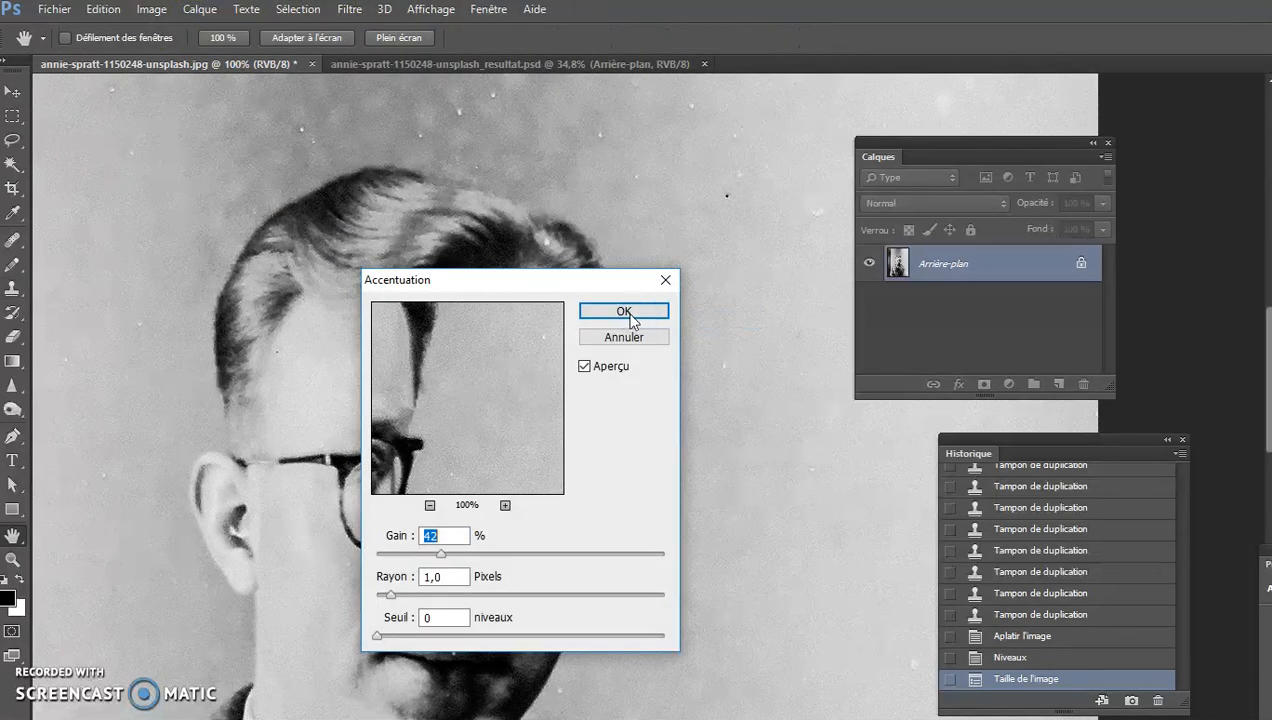
{"action": "left_click", "coordinate": [624, 311]}
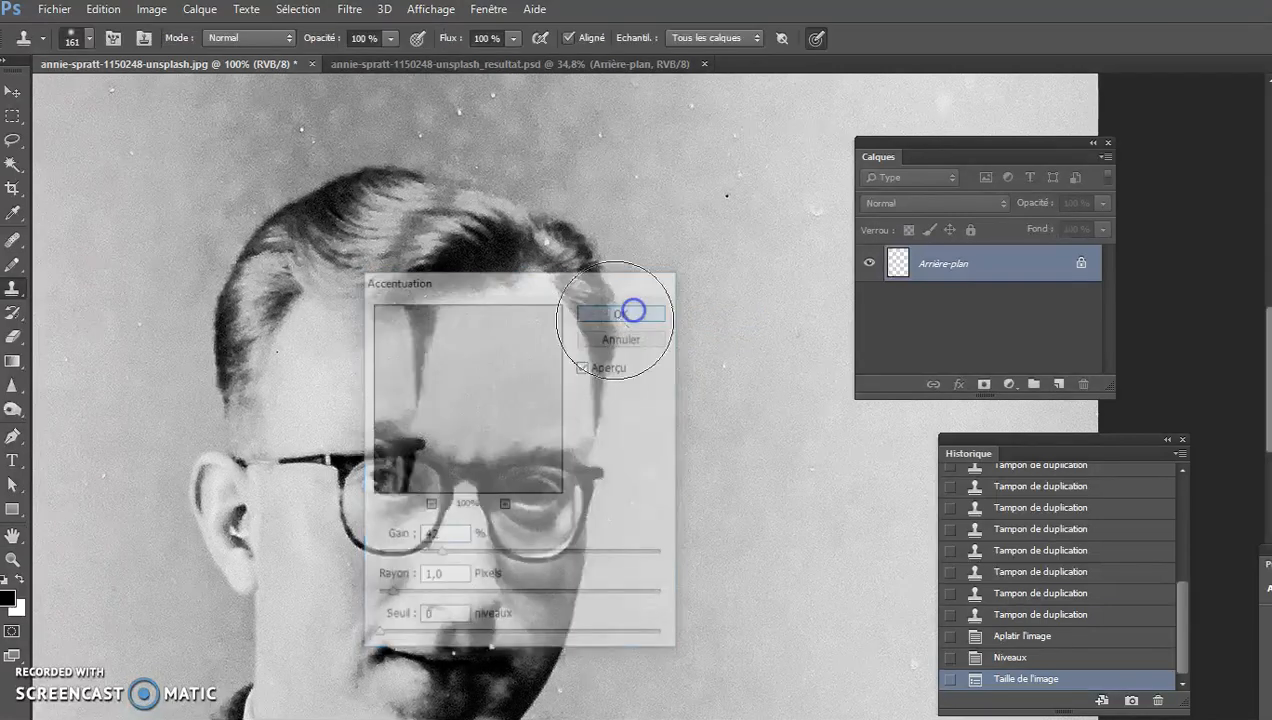
{"action": "left_click", "coordinate": [562, 215]}
{"action": "key", "text": "ctrl+0"}
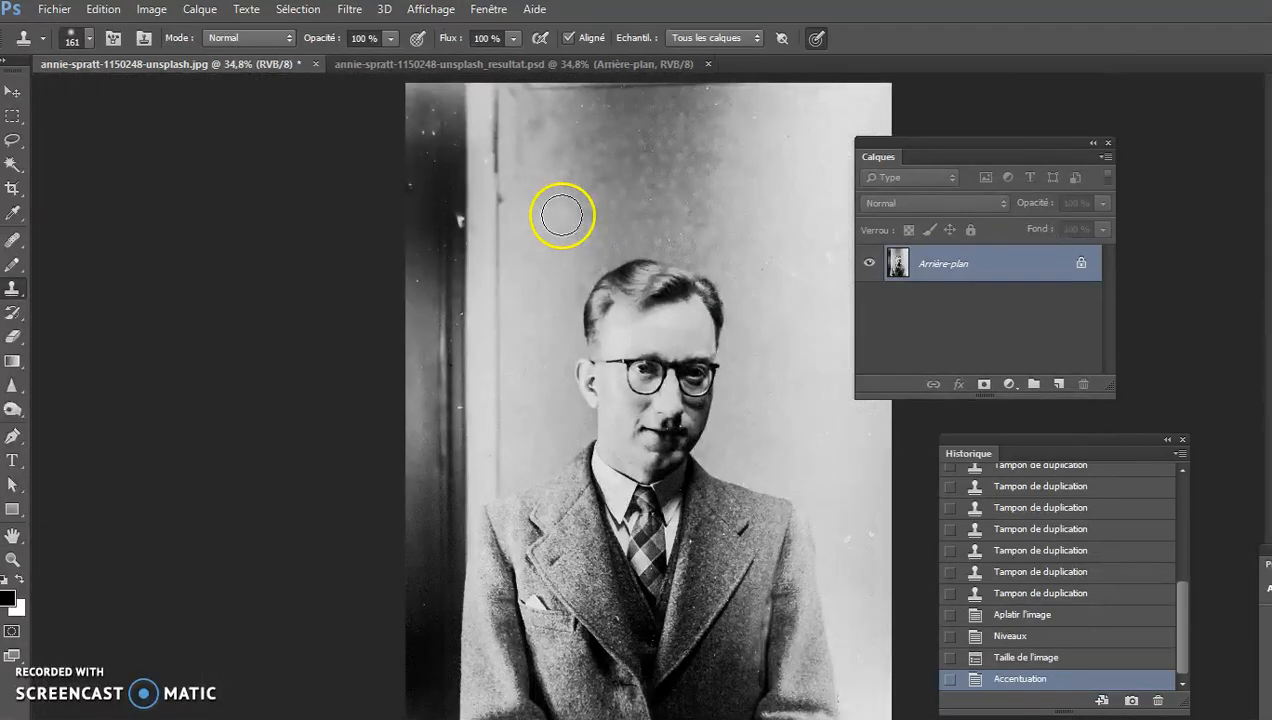
- Display the resultat PSD document full screen without floating palettes to compare the original portrait with the restored version
{"action": "left_click", "coordinate": [497, 63]}
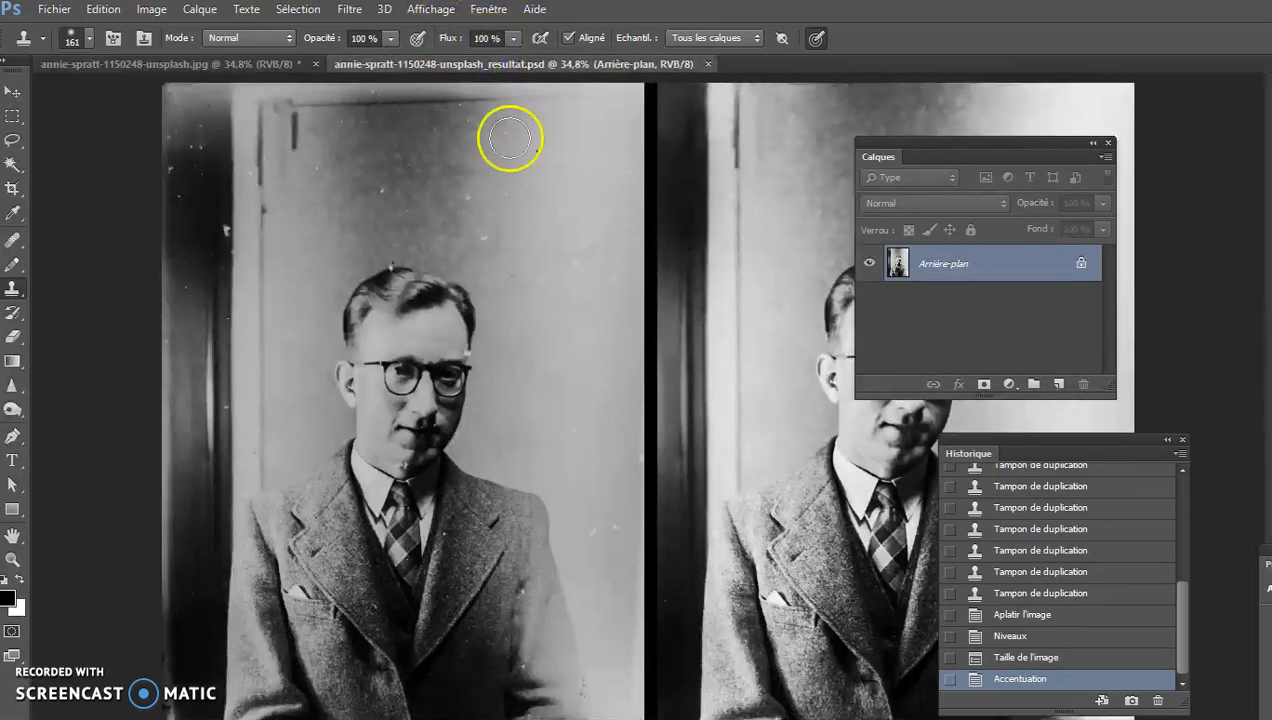
{"action": "left_click", "coordinate": [1107, 142]}
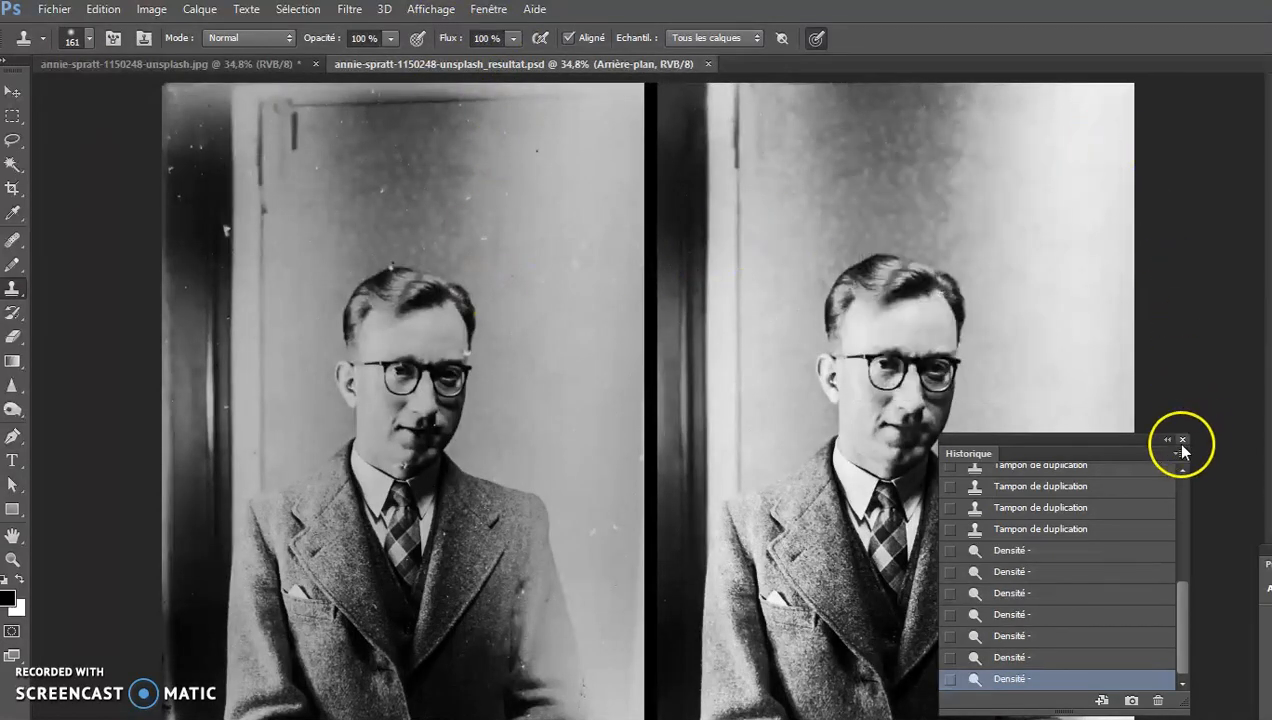
{"action": "left_click", "coordinate": [1182, 439]}
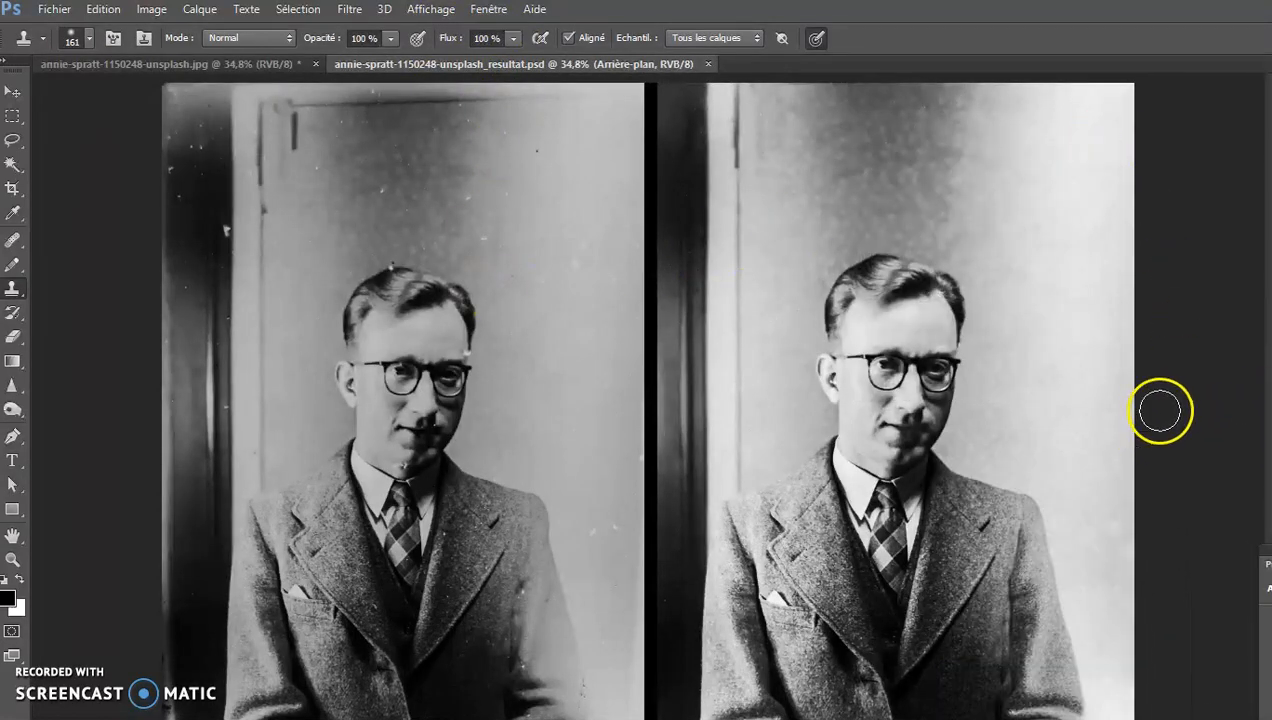
{"action": "key", "text": "f"}
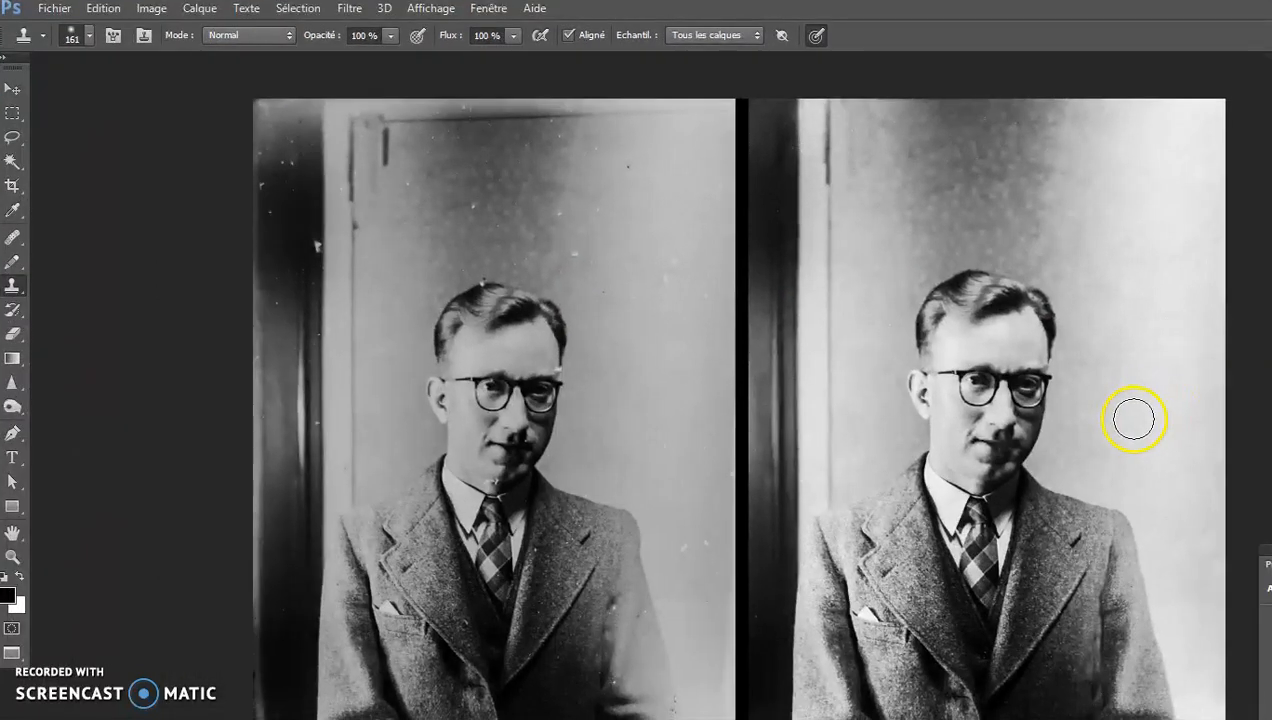
{"action": "key", "text": "f"}
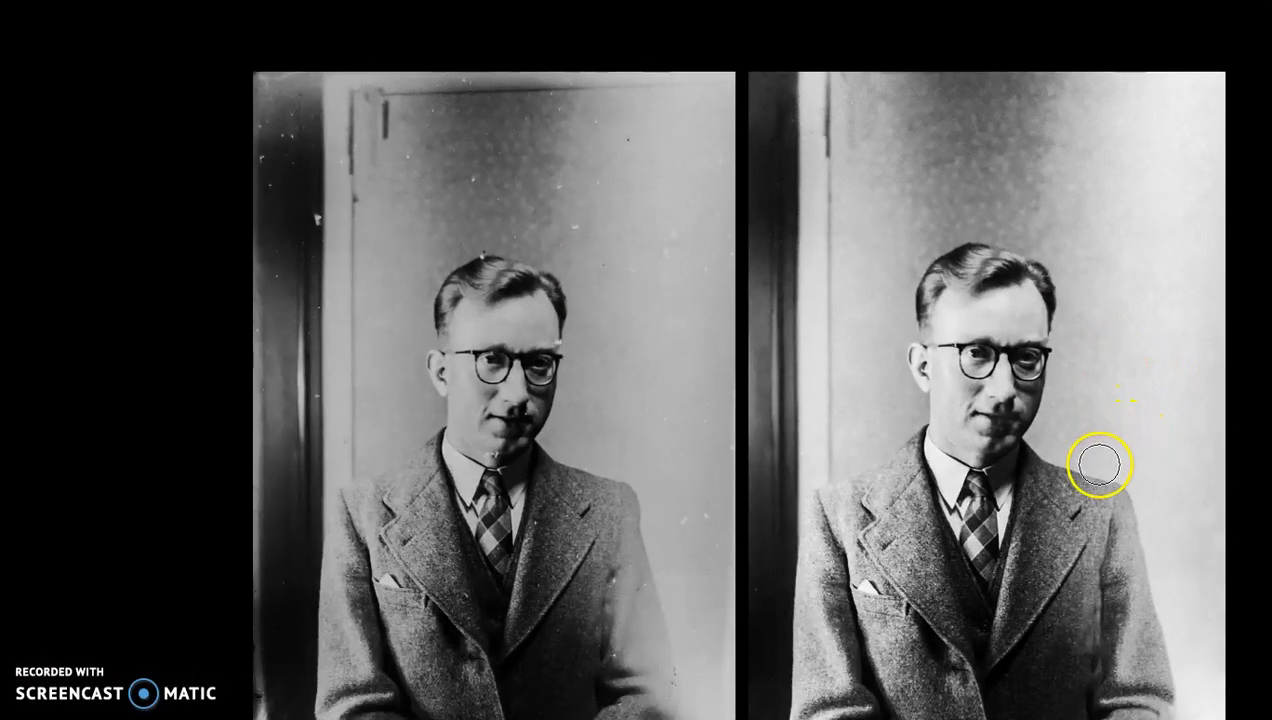
{"action": "mouse_move", "coordinate": [662, 426]}
{"action": "left_mouse_down"}
{"action": "mouse_move", "coordinate": [631, 387]}
{"action": "mouse_move", "coordinate": [531, 352]}
{"action": "mouse_move", "coordinate": [511, 363]}
{"action": "left_mouse_up"}
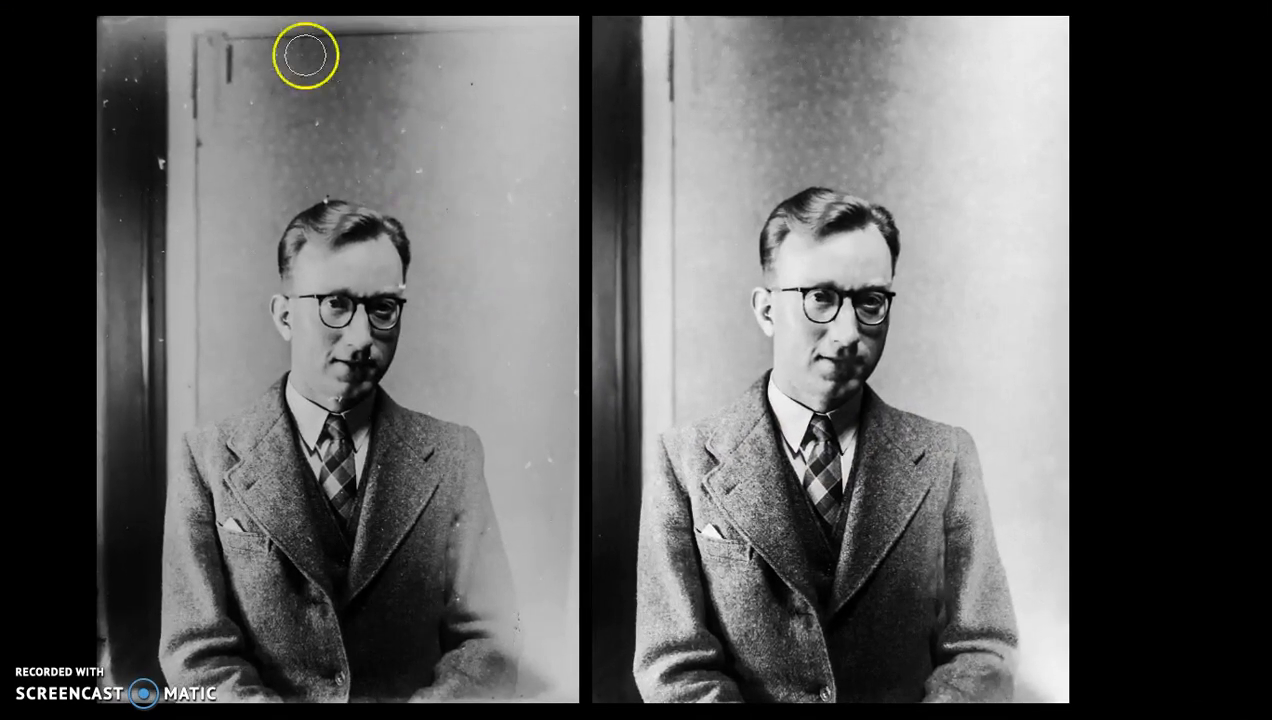